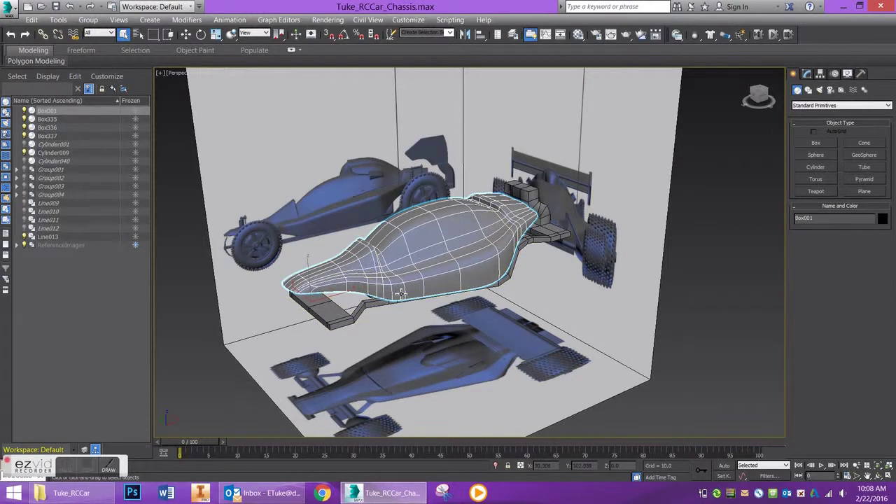
Hide everything except the faceted interior box beneath the body shell to inspect its shape
{"action": "scroll", "coordinate": [401, 292], "scroll_direction": "up", "scroll_amount": 5}
{"action": "scroll", "coordinate": [341, 316], "scroll_direction": "down", "scroll_amount": 2}
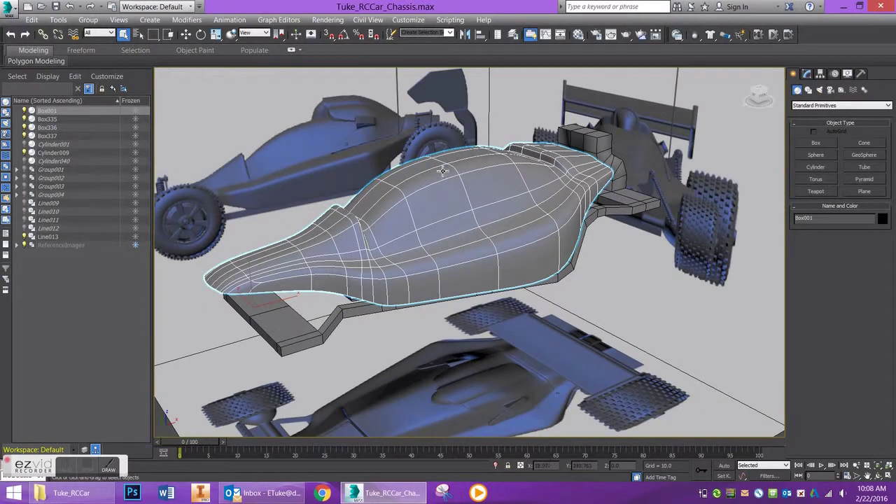
{"action": "mouse_move", "coordinate": [401, 241]}
{"action": "middle_mouse_down", "text": "alt"}
{"action": "mouse_move", "coordinate": [419, 215]}
{"action": "mouse_move", "coordinate": [439, 219]}
{"action": "mouse_move", "coordinate": [442, 231]}
{"action": "mouse_move", "coordinate": [390, 253]}
{"action": "middle_mouse_up", "text": "alt"}
{"action": "left_click", "coordinate": [408, 250]}
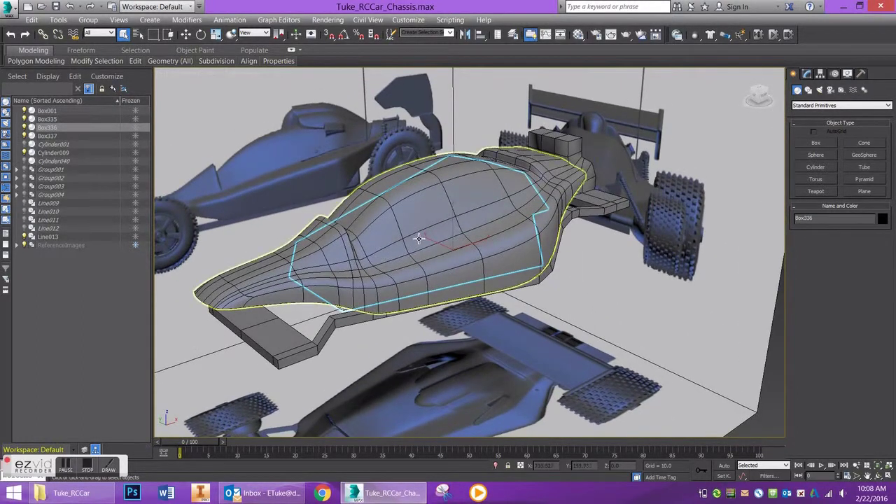
{"action": "right_click", "coordinate": [402, 224]}
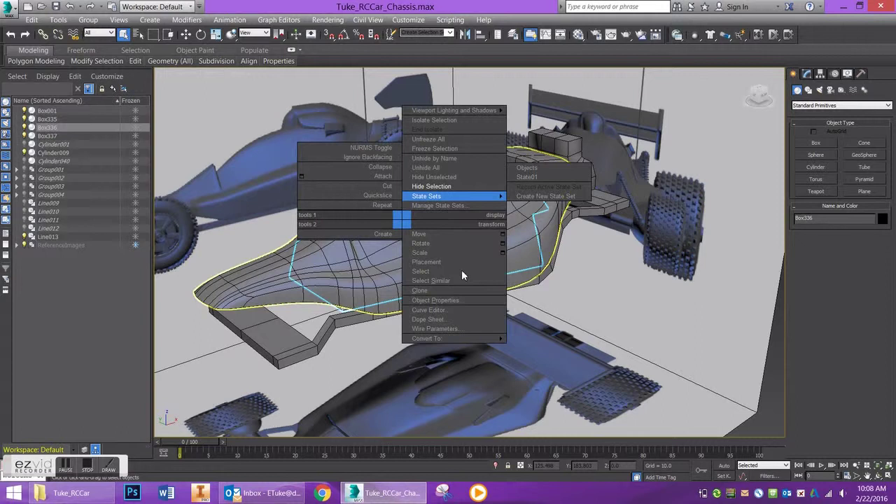
{"action": "left_click", "coordinate": [444, 180]}
{"action": "middle_click_drag", "start_coordinate": [406, 234], "coordinate": [425, 236], "text": "alt"}
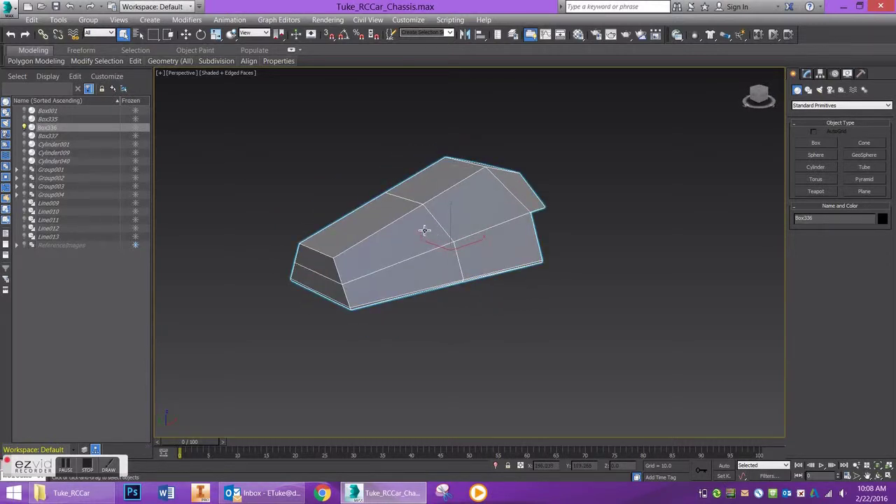
Unhide all objects in the scene
{"action": "right_click", "coordinate": [296, 323]}
{"action": "left_click", "coordinate": [390, 160]}
{"action": "right_click", "coordinate": [390, 161]}
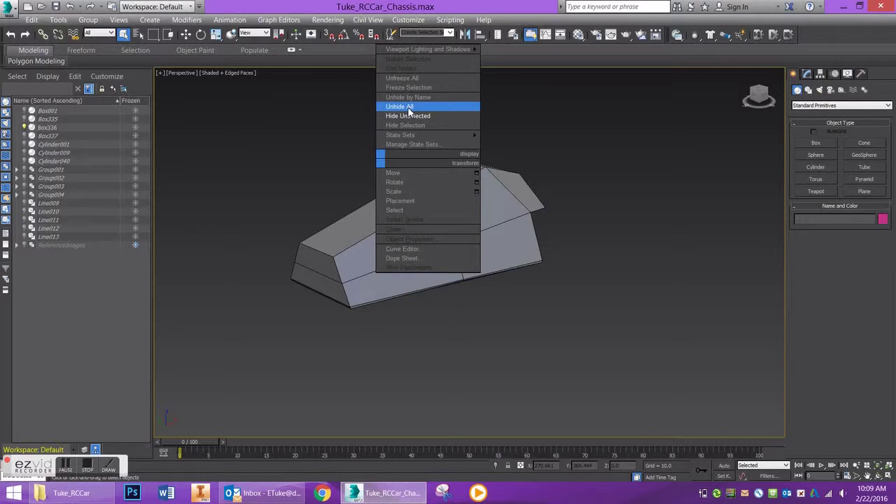
{"action": "left_click", "coordinate": [409, 107]}
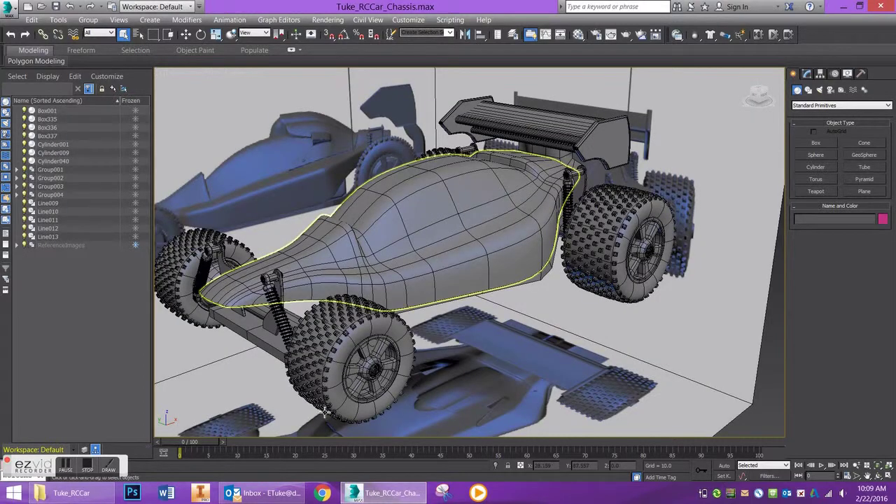
Hide the four wheel and suspension assemblies and the rear wing parts, leaving the chassis frame out of the selection
{"action": "left_click", "coordinate": [339, 362]}
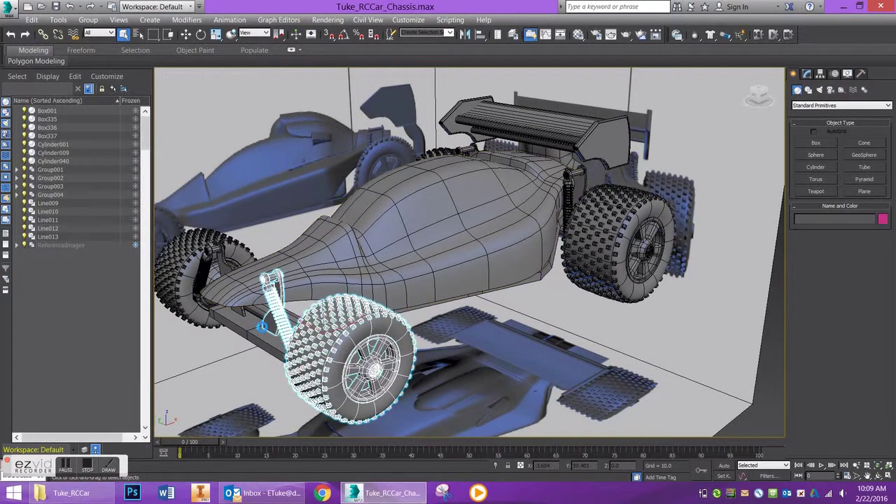
{"action": "left_click", "coordinate": [261, 334], "text": "ctrl"}
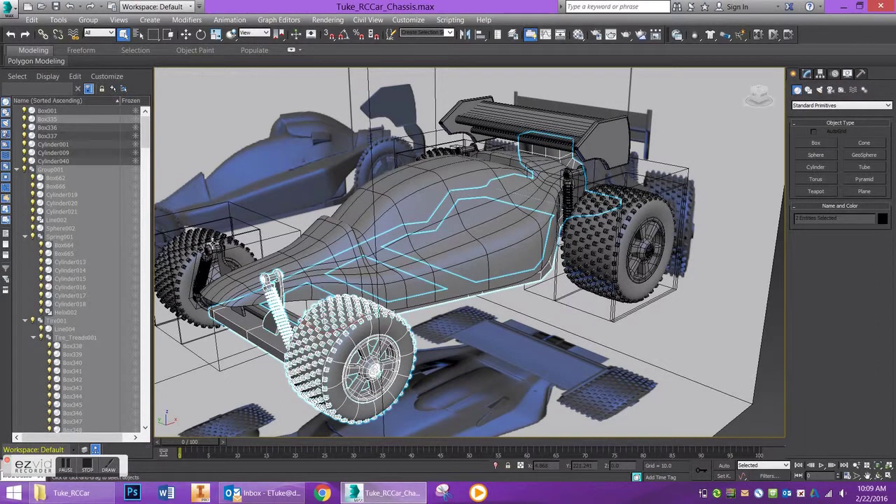
{"action": "left_click", "coordinate": [210, 244], "text": "ctrl"}
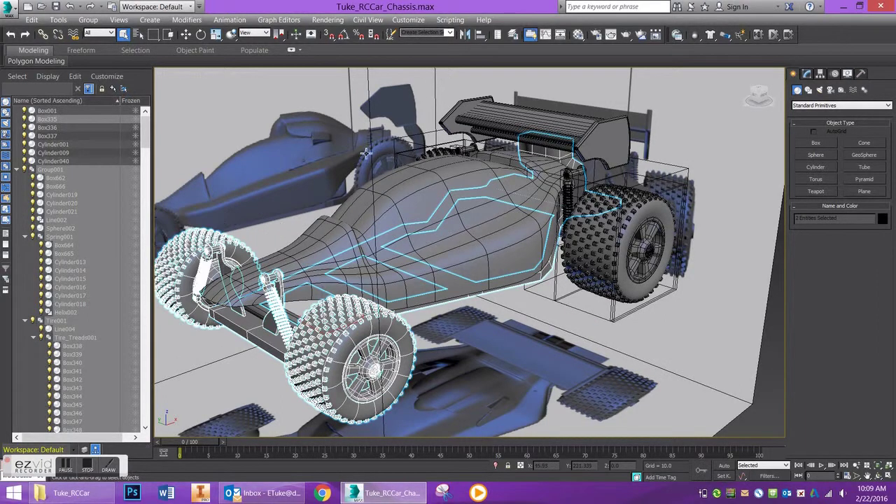
{"action": "left_click", "coordinate": [441, 152], "text": "ctrl"}
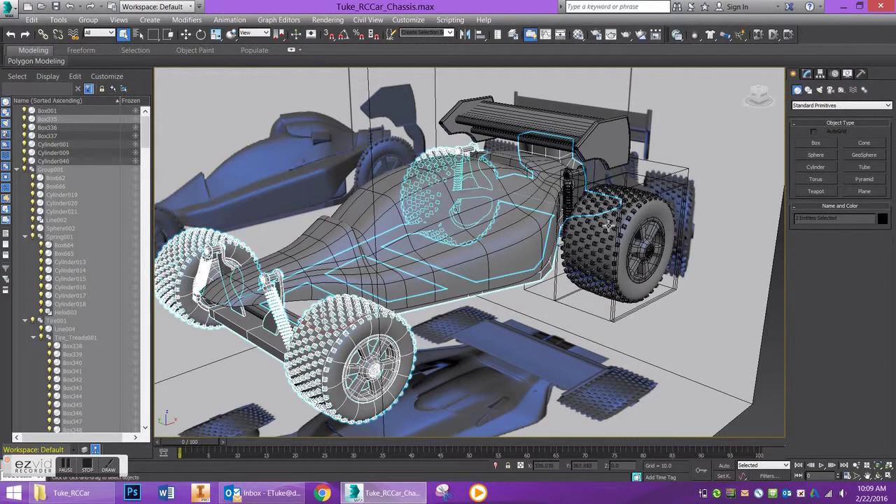
{"action": "left_click", "coordinate": [603, 138], "text": "ctrl"}
{"action": "left_click", "coordinate": [506, 120], "text": "ctrl"}
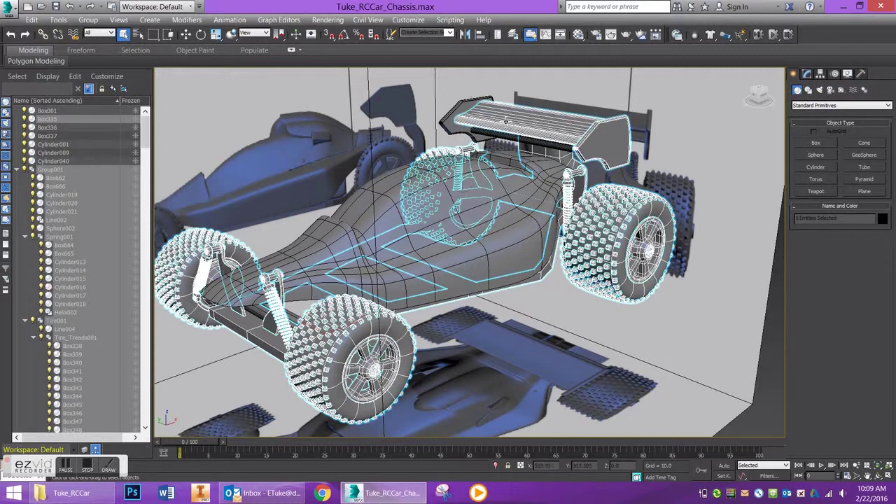
{"action": "left_click", "coordinate": [466, 128], "text": "ctrl"}
{"action": "right_click", "coordinate": [585, 115]}
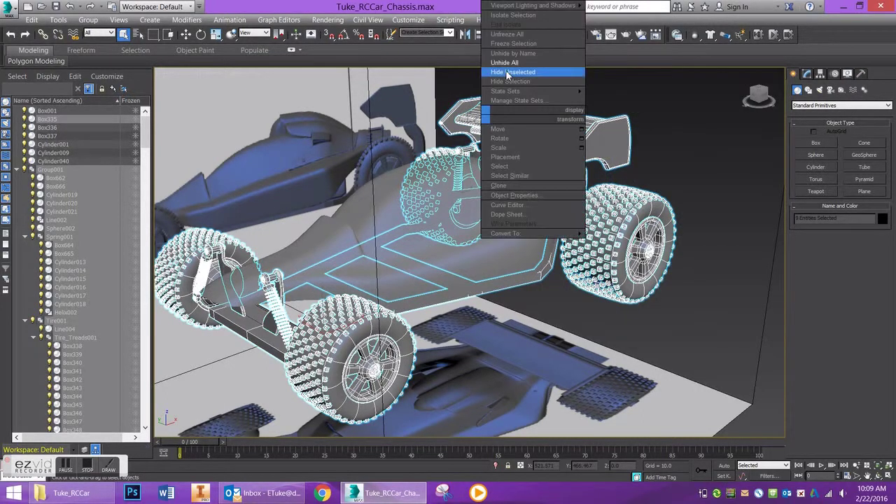
{"action": "left_click", "coordinate": [248, 333]}
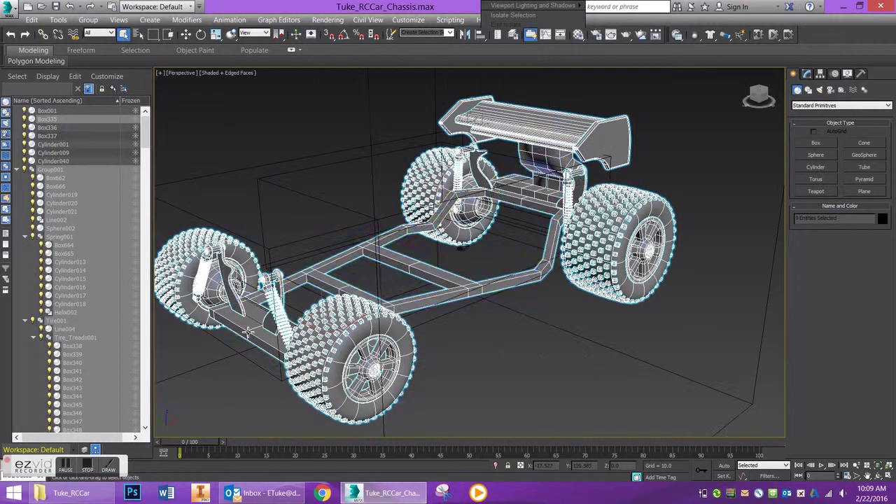
{"action": "left_click", "coordinate": [250, 333], "text": "alt"}
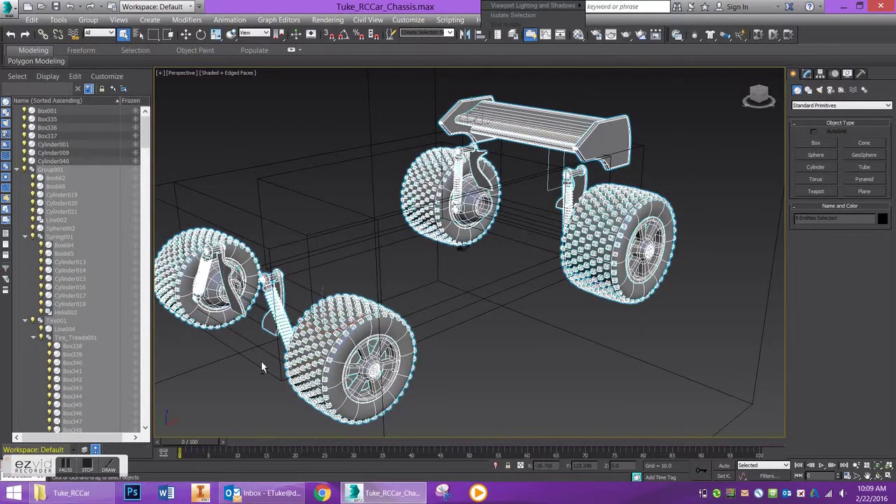
{"action": "key", "text": "alt+q"}
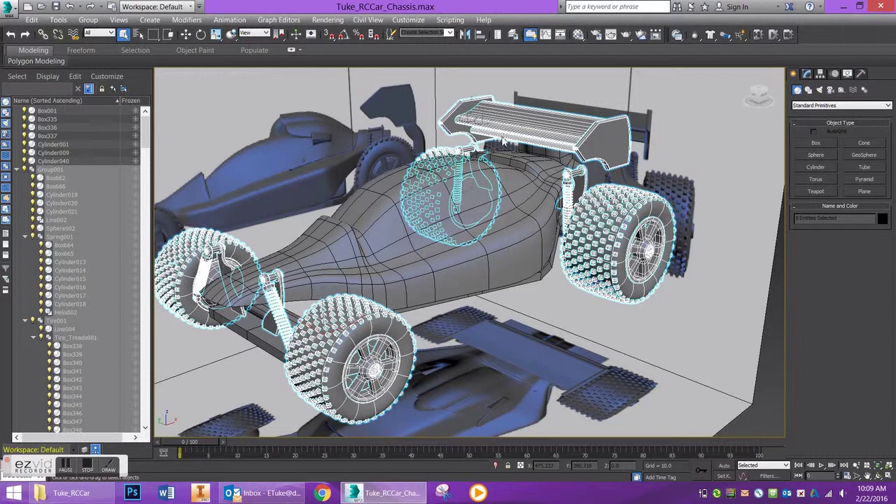
{"action": "right_click", "coordinate": [502, 142]}
{"action": "left_click", "coordinate": [518, 100]}
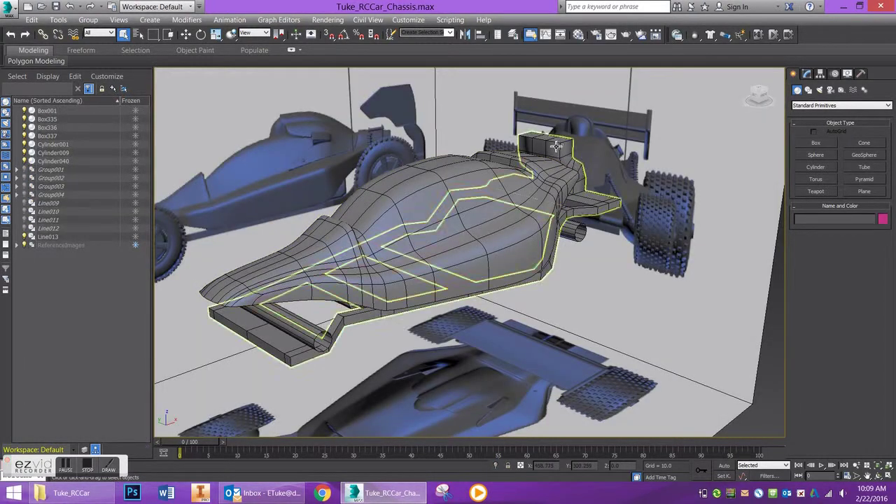
Display the car from the top view in wireframe
{"action": "left_click", "coordinate": [558, 145]}
{"action": "left_click", "coordinate": [413, 261]}
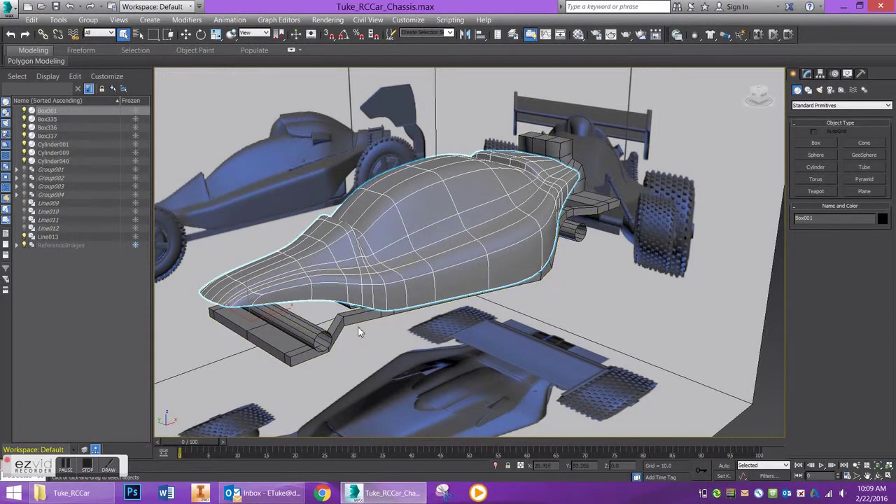
{"action": "key", "text": "t"}
{"action": "key", "text": "F3"}
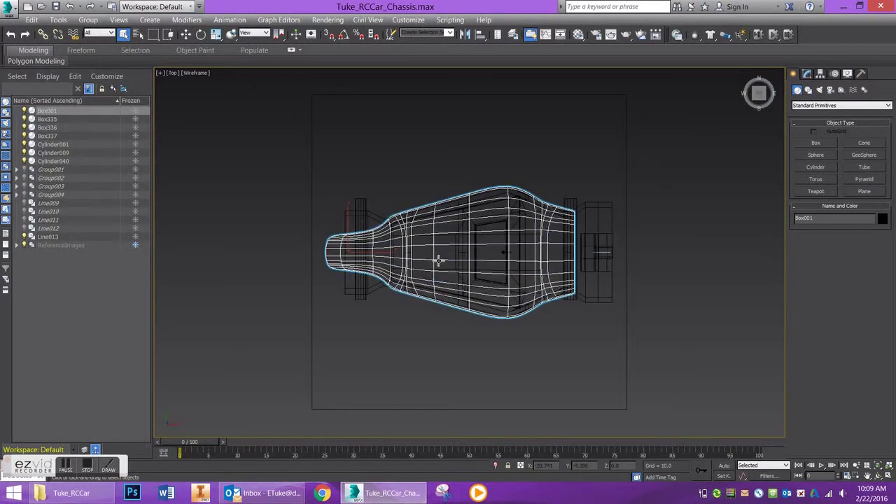
{"action": "scroll", "coordinate": [438, 261], "scroll_direction": "up", "scroll_amount": 3}
Hide the interior box Box336 and the small central parts Cylinder009 and Box337 inside the body
{"action": "left_click", "coordinate": [498, 252]}
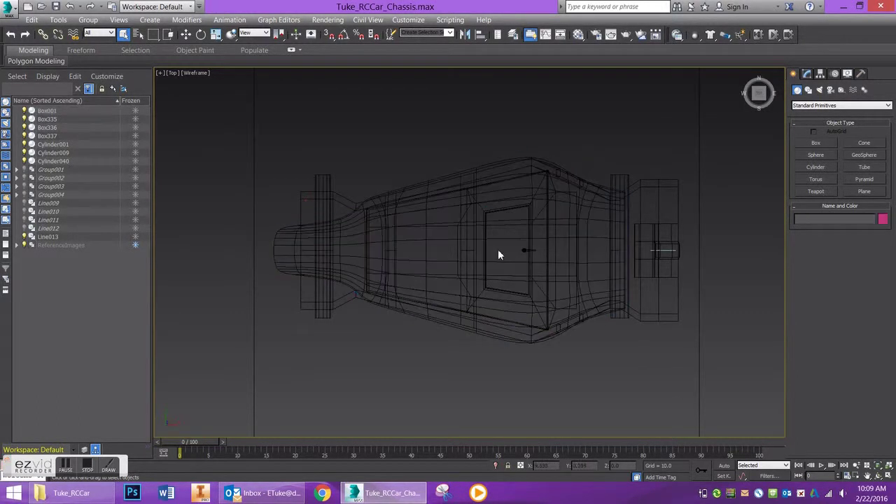
{"action": "left_click", "coordinate": [542, 215]}
{"action": "right_click", "coordinate": [543, 208]}
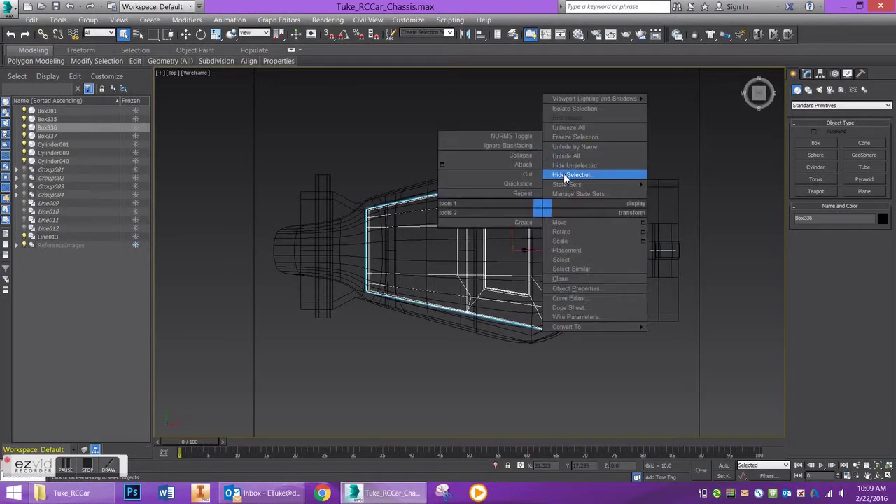
{"action": "left_click", "coordinate": [564, 174]}
{"action": "left_click", "coordinate": [529, 251]}
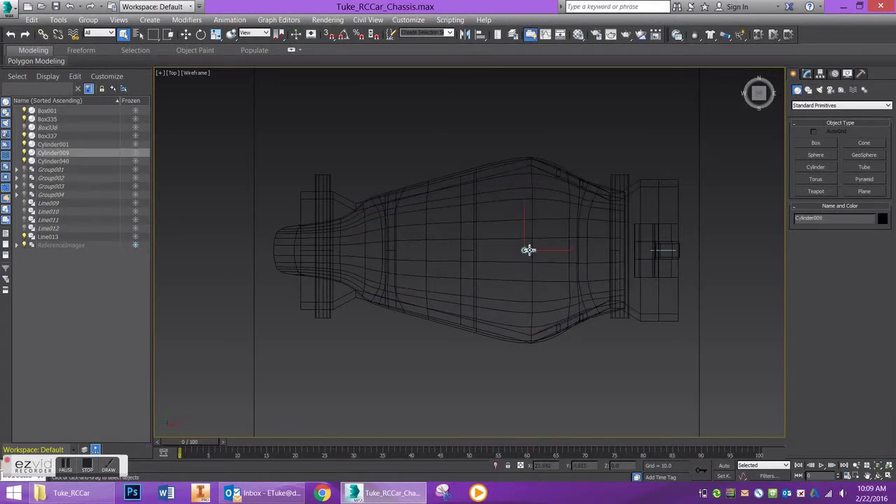
{"action": "right_click", "coordinate": [528, 250]}
{"action": "left_click", "coordinate": [533, 209]}
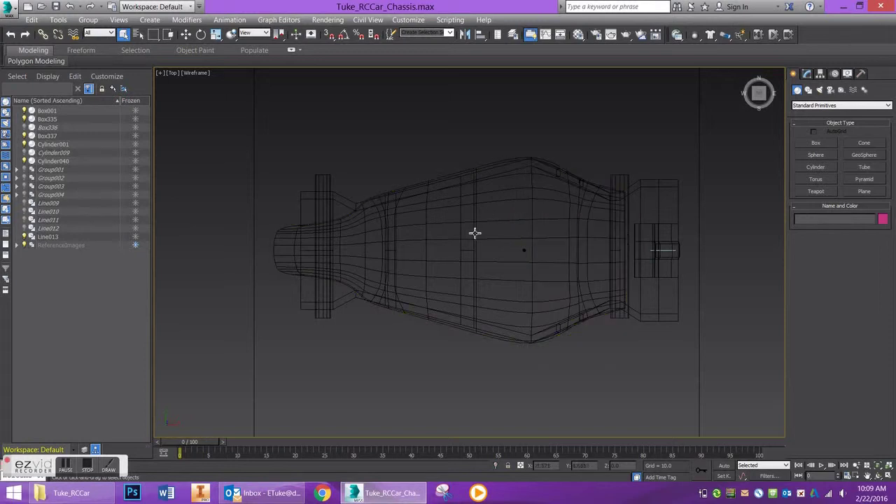
{"action": "right_click", "coordinate": [525, 251]}
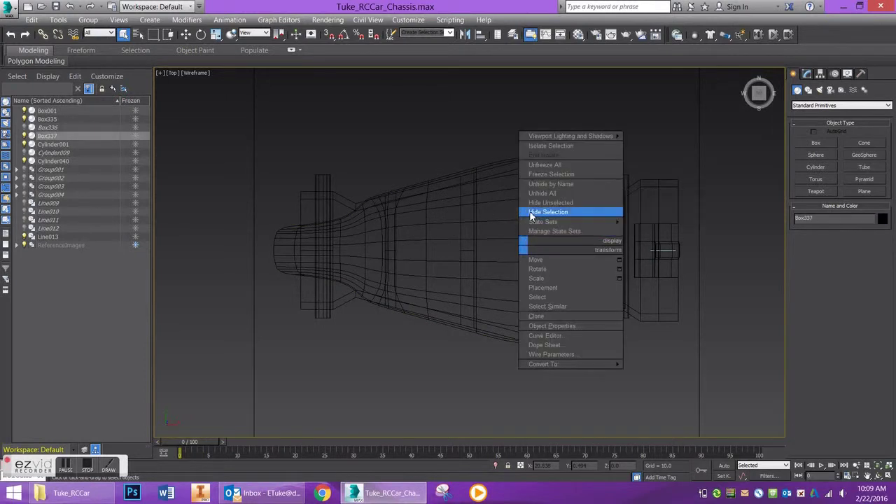
{"action": "left_click", "coordinate": [532, 209]}
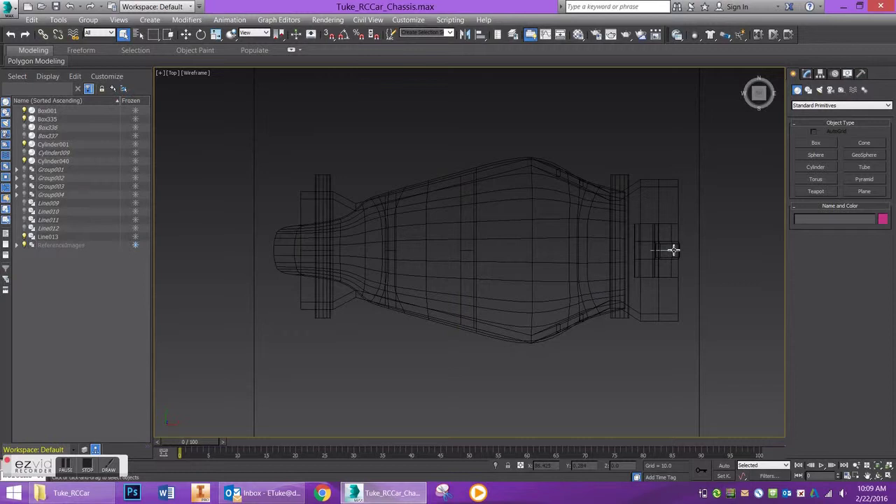
Create a box over the body in the top view, about 75.6 long, 113.1 wide and 36.2 high
{"action": "left_click", "coordinate": [805, 144]}
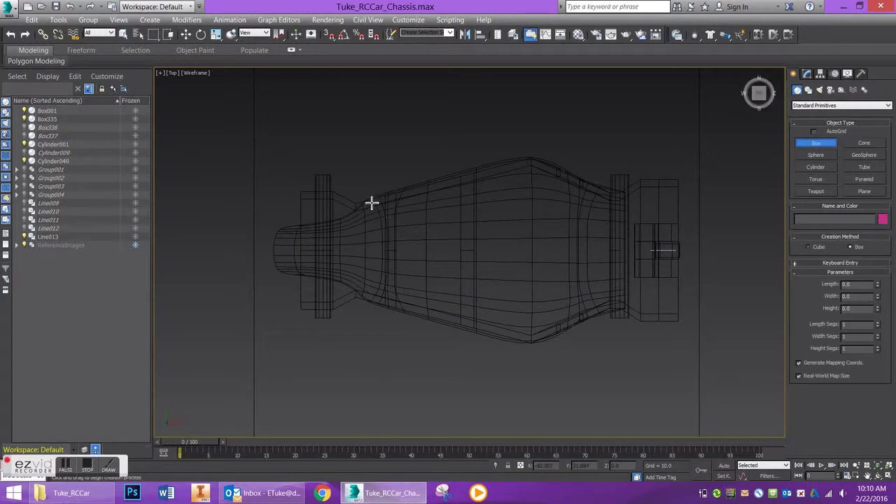
{"action": "left_click_drag", "start_coordinate": [352, 203], "coordinate": [481, 284]}
{"action": "left_click_drag", "start_coordinate": [503, 313], "coordinate": [605, 372]}
{"action": "left_click", "coordinate": [587, 292]}
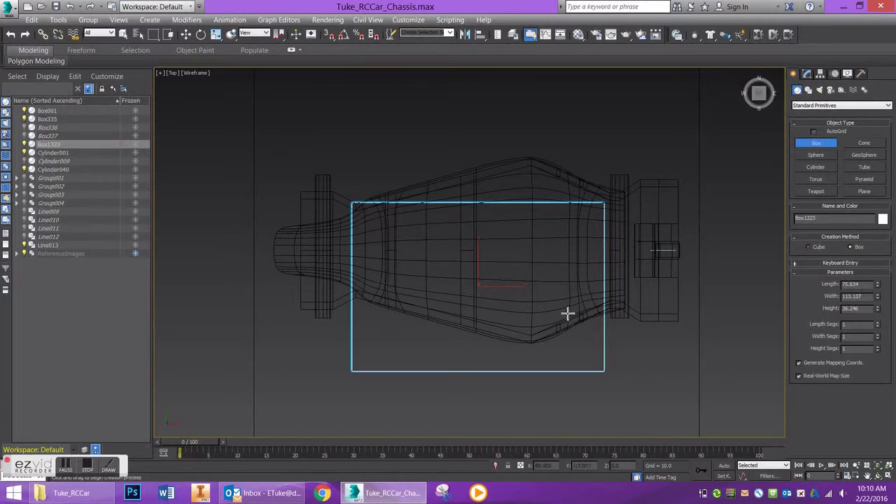
Move the new box onto the body's centreline in the top view and raise it to just above the chassis in the front view
{"action": "key", "text": "w"}
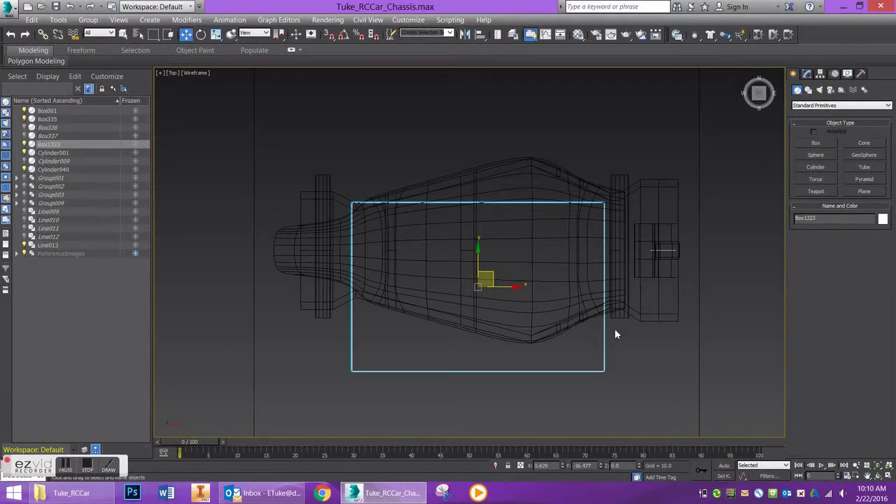
{"action": "left_click_drag", "start_coordinate": [474, 251], "coordinate": [474, 227]}
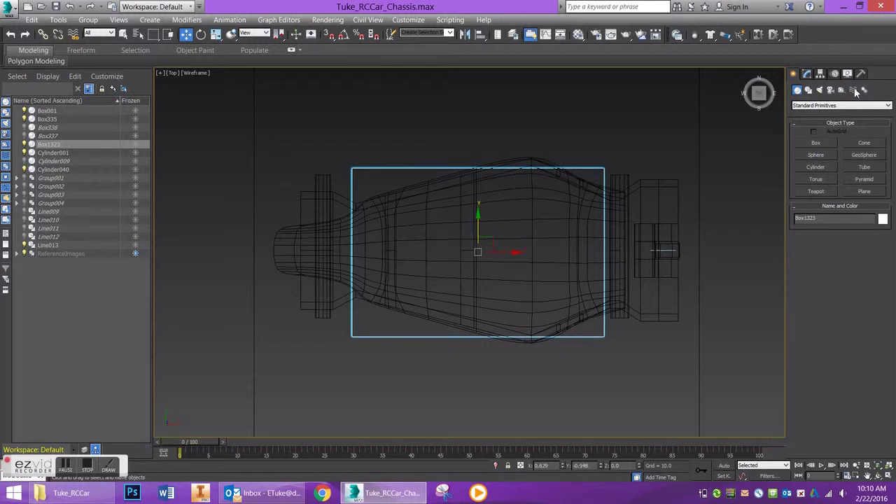
{"action": "key", "text": "f"}
{"action": "scroll", "coordinate": [532, 195], "scroll_direction": "up", "scroll_amount": 2}
{"action": "middle_click_drag", "start_coordinate": [543, 199], "coordinate": [544, 279]}
{"action": "scroll", "coordinate": [508, 319], "scroll_direction": "down", "scroll_amount": 2}
{"action": "left_click_drag", "start_coordinate": [506, 335], "coordinate": [460, 187]}
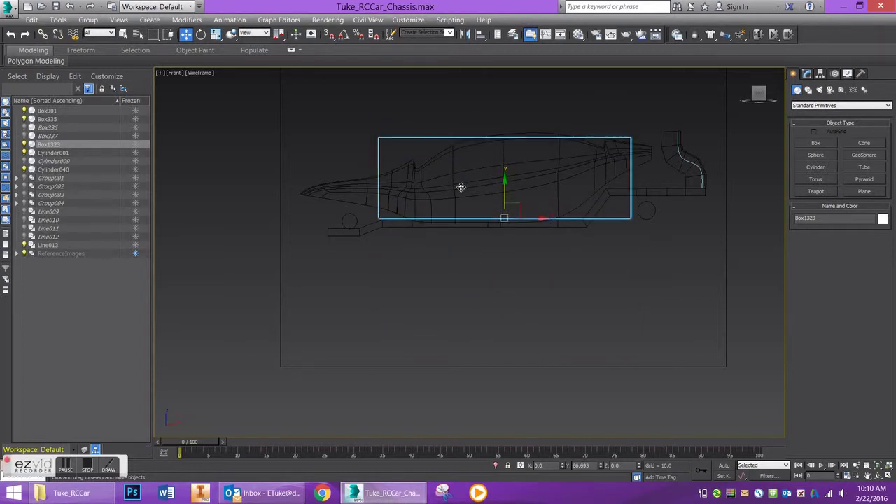
{"action": "scroll", "coordinate": [460, 187], "scroll_direction": "up", "scroll_amount": 2}
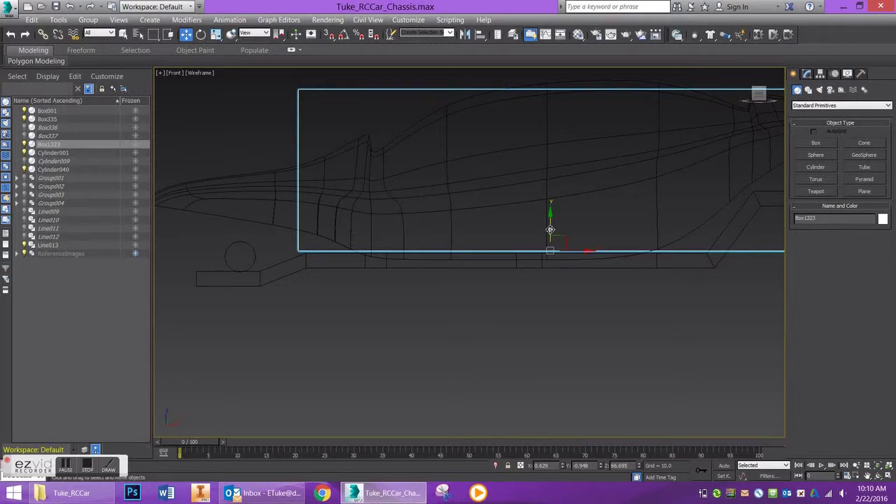
Convert the new box to an Editable Poly in the top view
{"action": "key", "text": "t"}
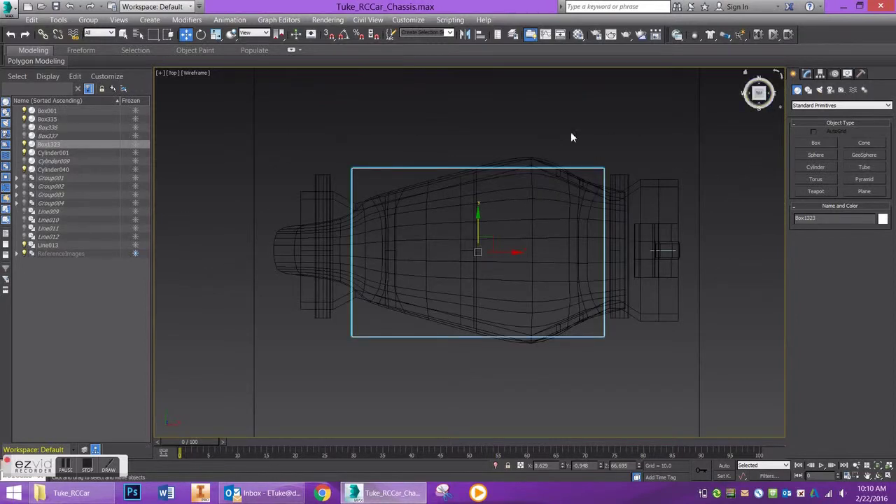
{"action": "right_click", "coordinate": [418, 171]}
{"action": "mouse_move", "coordinate": [481, 273]}
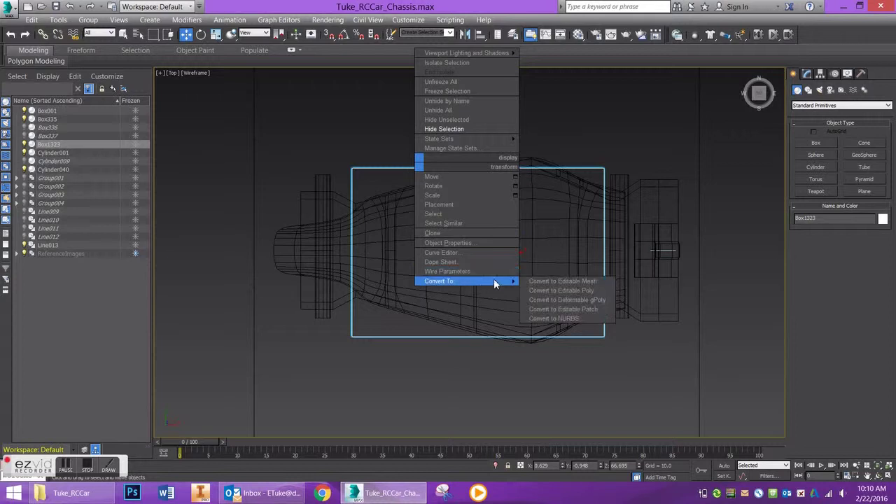
{"action": "left_click", "coordinate": [546, 291]}
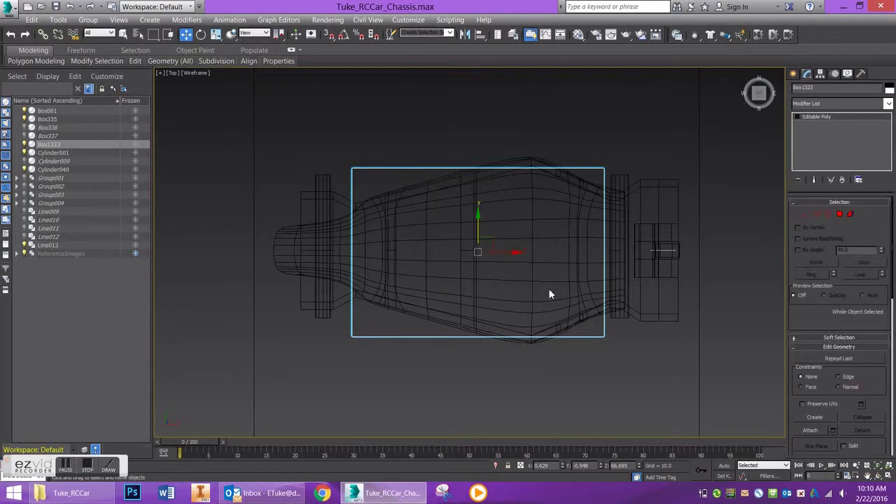
{"action": "left_click", "coordinate": [811, 217]}
{"action": "left_click_drag", "start_coordinate": [385, 116], "coordinate": [332, 362]}
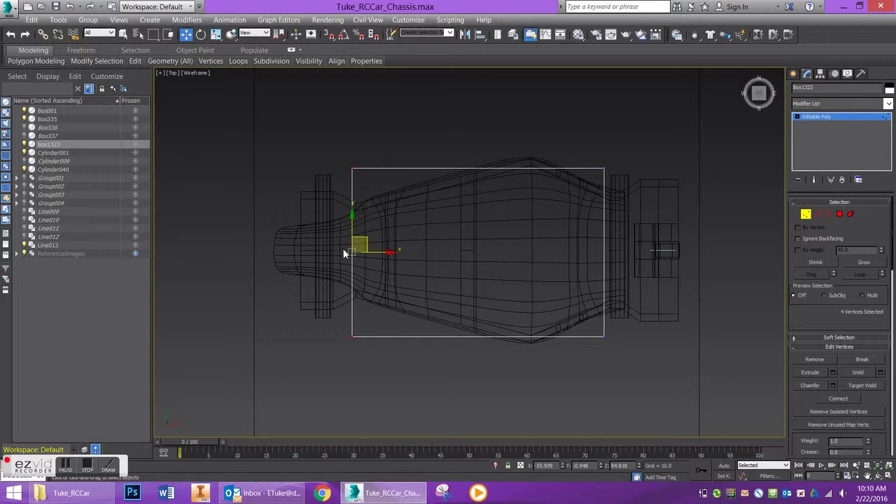
{"action": "left_click", "coordinate": [807, 214]}
Align the new box with the body shell Box001, centre to centre on the X, Y and Z positions
{"action": "left_click", "coordinate": [481, 34]}
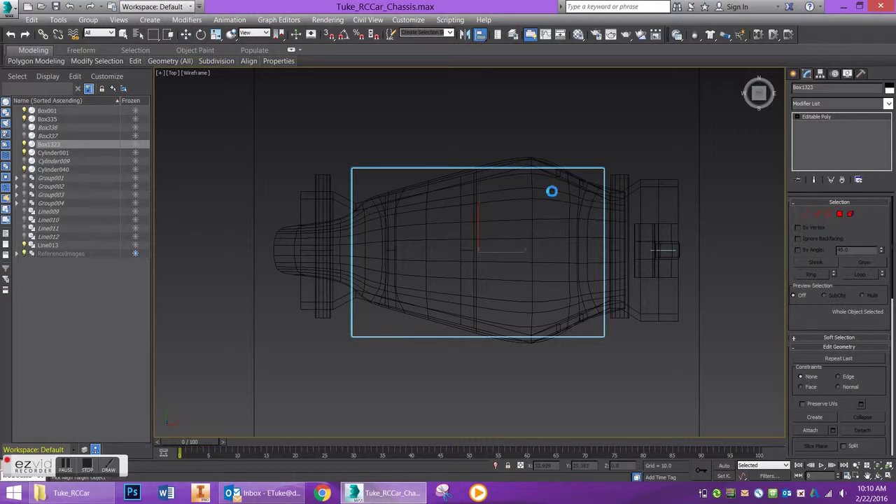
{"action": "left_click", "coordinate": [552, 191]}
{"action": "left_click", "coordinate": [465, 210]}
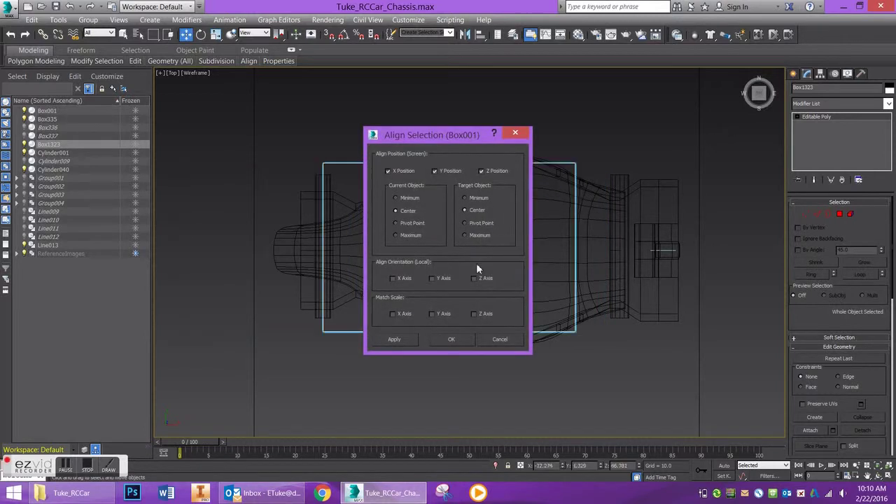
{"action": "left_click", "coordinate": [452, 340]}
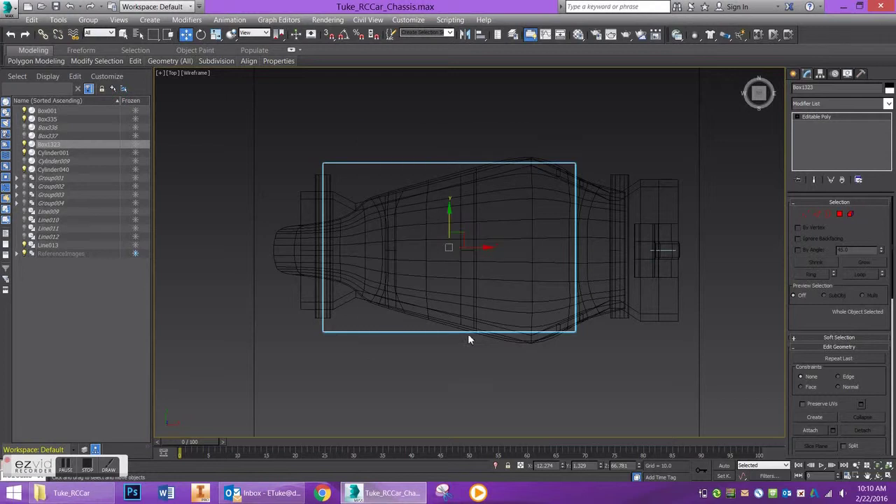
Move the box's four front-end vertices back and scale them narrower in the top view to fit the tapering body
{"action": "left_click", "coordinate": [808, 215]}
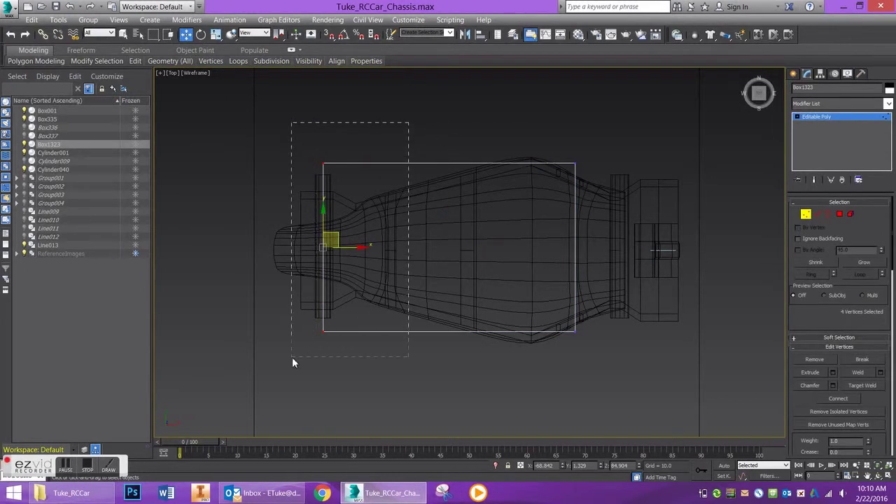
{"action": "mouse_move", "coordinate": [373, 253]}
{"action": "left_mouse_down"}
{"action": "mouse_move", "coordinate": [394, 255]}
{"action": "mouse_move", "coordinate": [384, 254]}
{"action": "left_mouse_up"}
{"action": "key", "text": "r"}
{"action": "left_click_drag", "start_coordinate": [364, 205], "coordinate": [475, 221]}
{"action": "key", "text": "w"}
Move the box's four rear-end vertices forward to the body's widest point in the top view
{"action": "left_click_drag", "start_coordinate": [607, 216], "coordinate": [560, 345]}
{"action": "left_click_drag", "start_coordinate": [610, 250], "coordinate": [567, 245]}
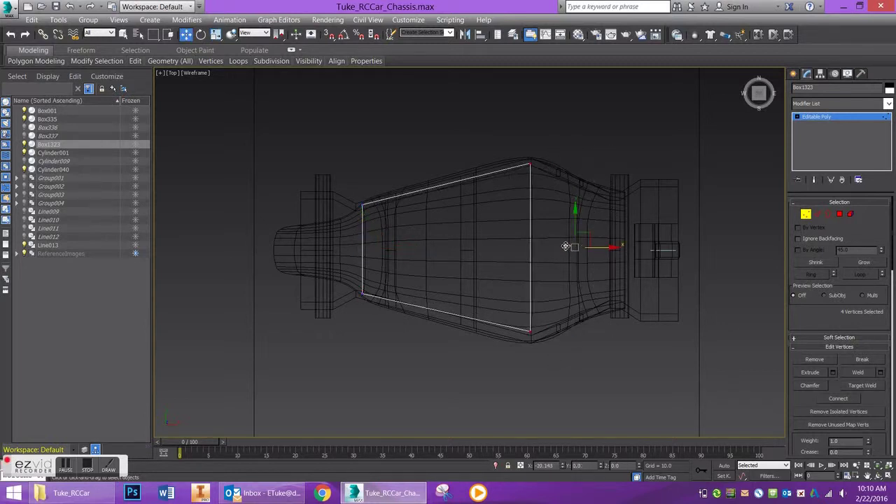
{"action": "key", "text": "r"}
{"action": "left_click_drag", "start_coordinate": [534, 206], "coordinate": [533, 207]}
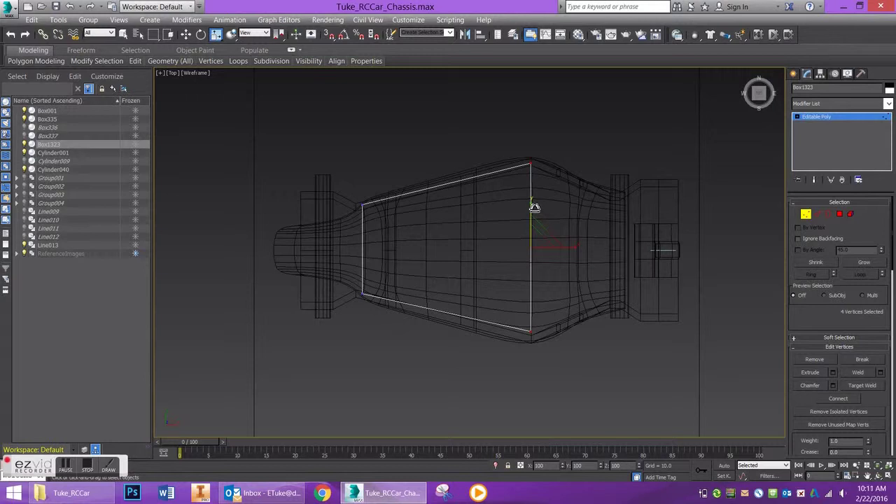
{"action": "key", "text": "w"}
{"action": "left_click", "coordinate": [512, 208]}
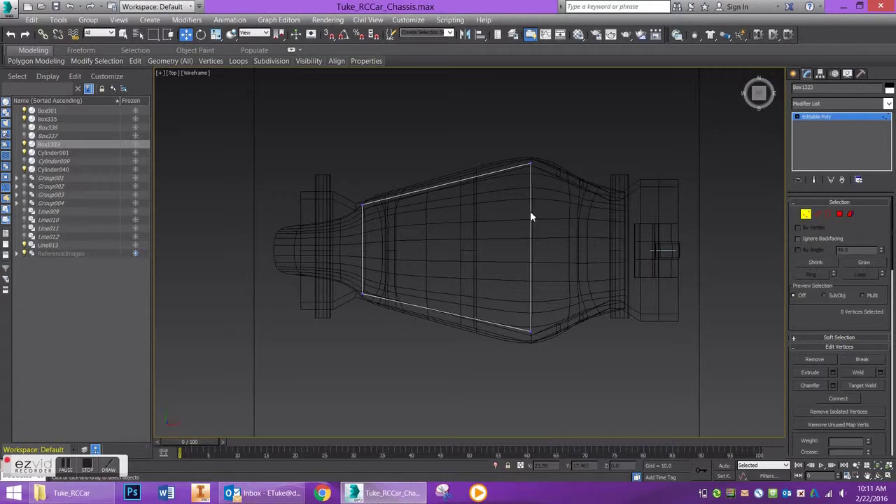
Lower the box's front top vertices in the front view so the top slopes down toward the nose
{"action": "key", "text": "f"}
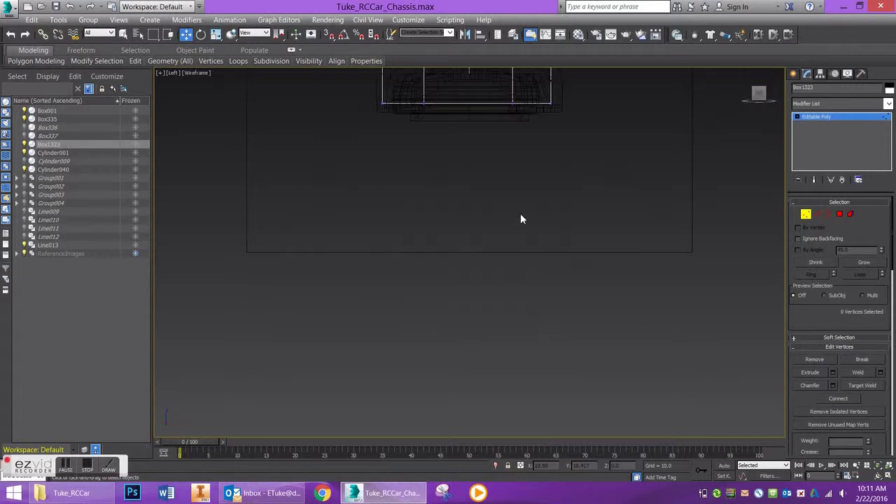
{"action": "key", "text": "z"}
{"action": "middle_click_drag", "start_coordinate": [469, 145], "coordinate": [477, 205]}
{"action": "scroll", "coordinate": [437, 176], "scroll_direction": "down", "scroll_amount": 2}
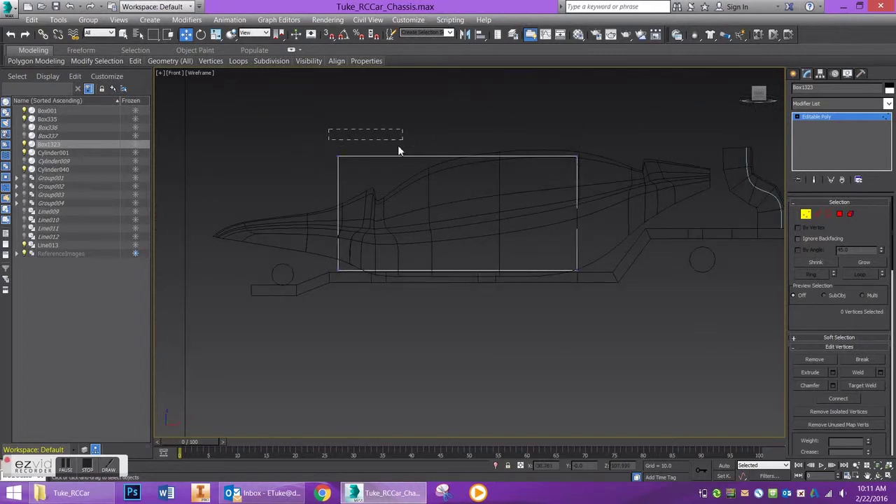
{"action": "left_click_drag", "start_coordinate": [399, 151], "coordinate": [345, 193]}
Shift the box's front-end vertices and then its rear-end vertices slightly toward the rear of the car
{"action": "left_click_drag", "start_coordinate": [354, 281], "coordinate": [354, 279]}
{"action": "left_click_drag", "start_coordinate": [362, 243], "coordinate": [372, 245]}
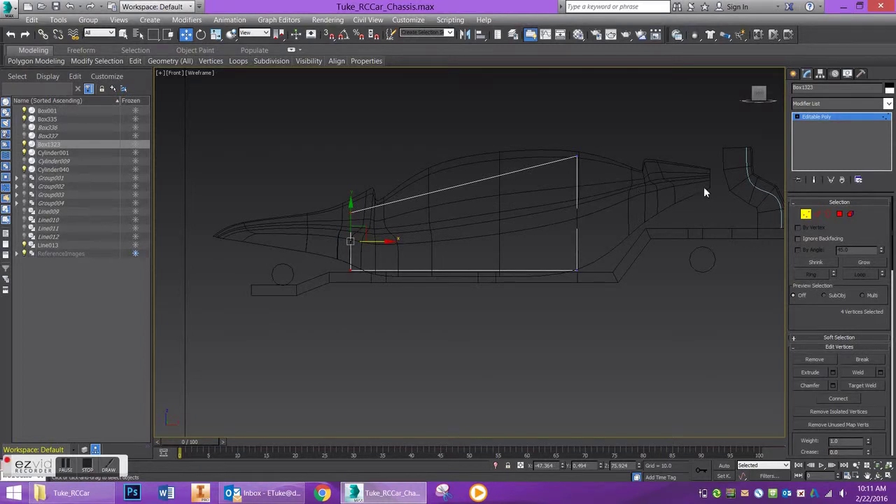
{"action": "left_click_drag", "start_coordinate": [551, 285], "coordinate": [552, 284]}
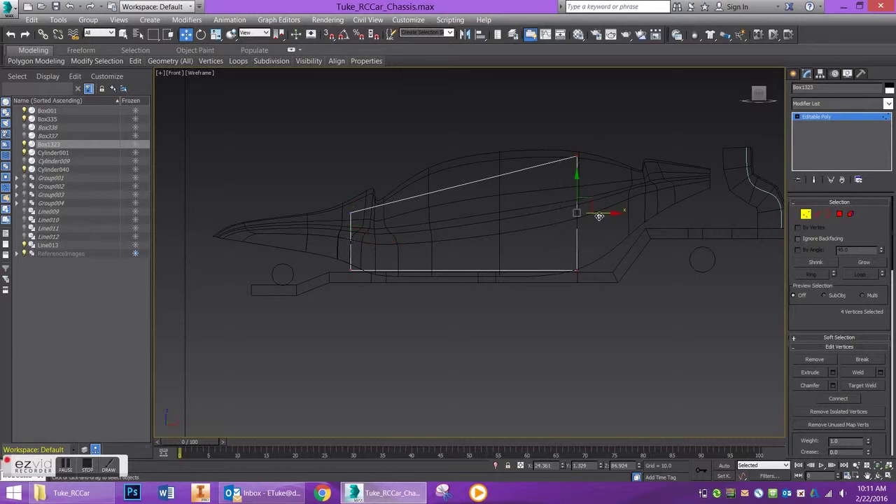
{"action": "left_click_drag", "start_coordinate": [599, 216], "coordinate": [602, 215]}
Connect the box's four vertical edges with a horizontal edge loop at mid-height
{"action": "left_click", "coordinate": [828, 215]}
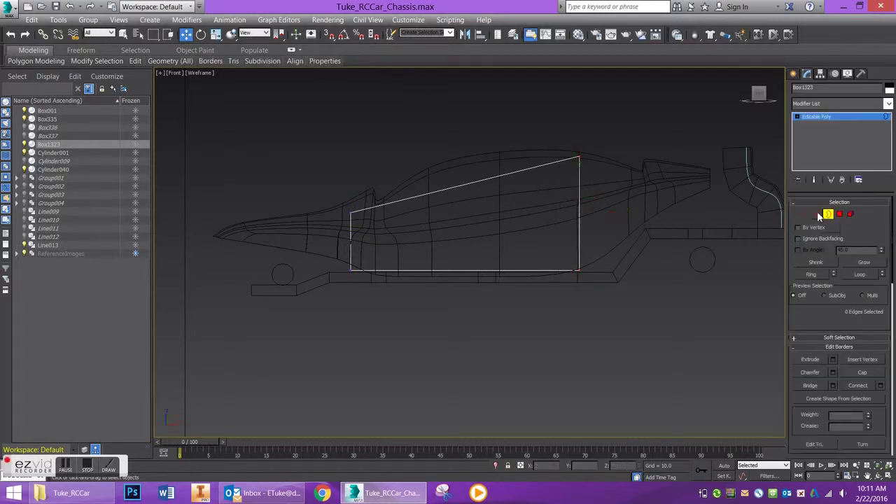
{"action": "left_click", "coordinate": [579, 226]}
{"action": "middle_click_drag", "start_coordinate": [580, 226], "coordinate": [562, 233], "text": "alt"}
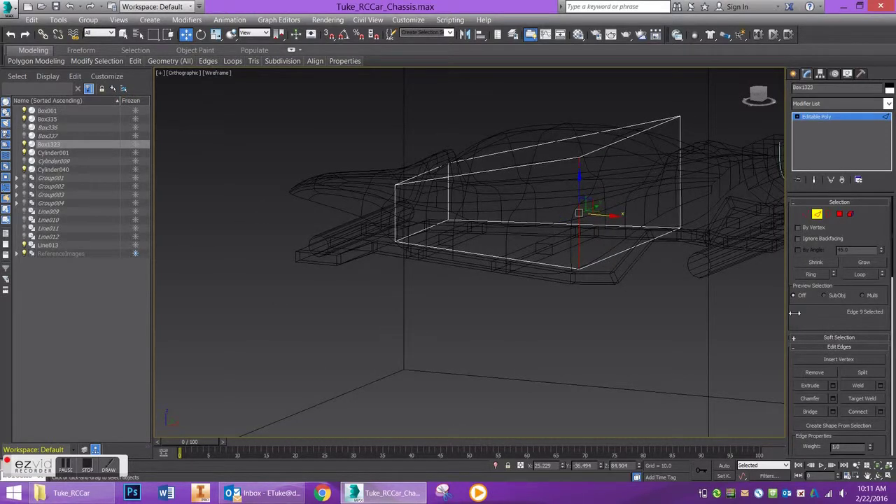
{"action": "scroll", "coordinate": [832, 367], "scroll_direction": "down", "scroll_amount": 3}
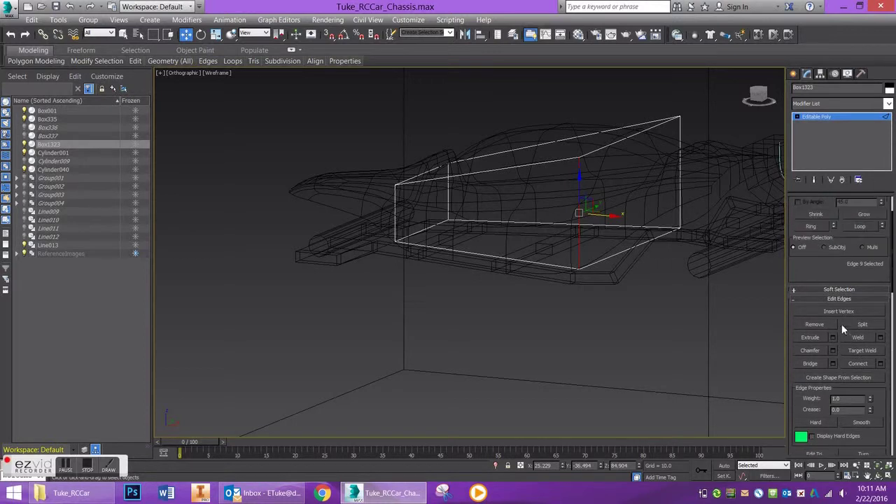
{"action": "left_click", "coordinate": [805, 226]}
{"action": "scroll", "coordinate": [835, 301], "scroll_direction": "down", "scroll_amount": 8}
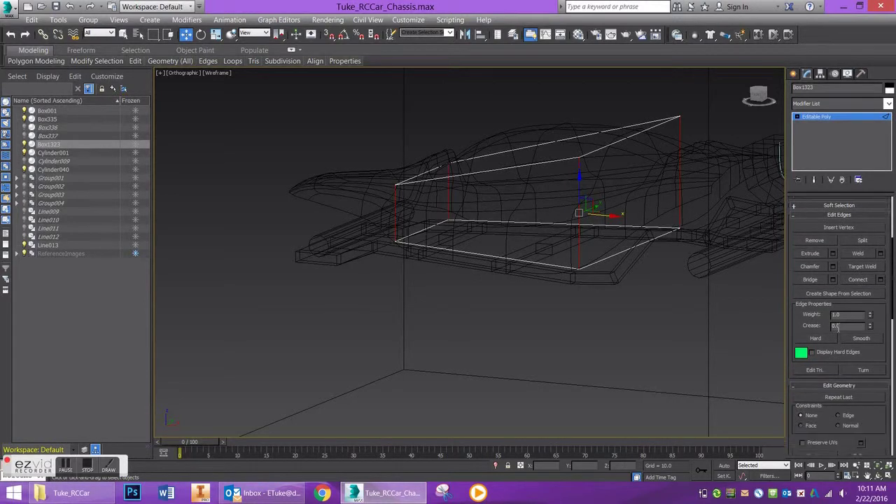
{"action": "scroll", "coordinate": [843, 347], "scroll_direction": "up", "scroll_amount": 6}
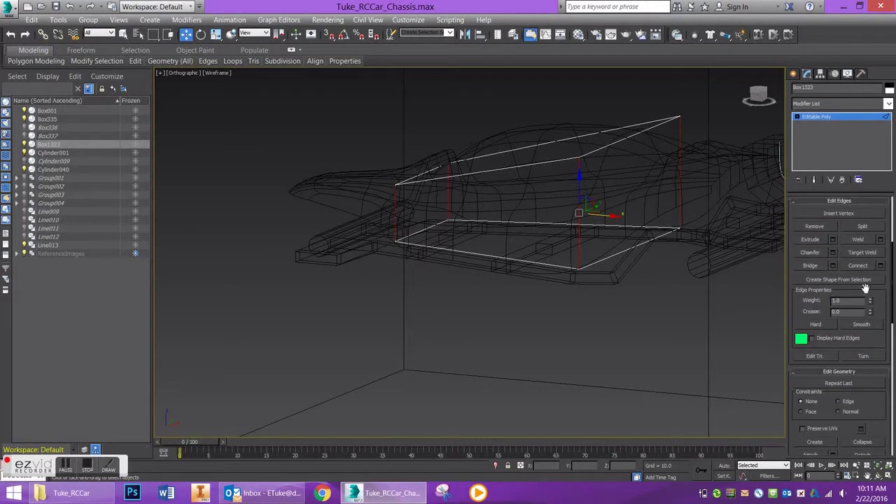
{"action": "left_click", "coordinate": [857, 266]}
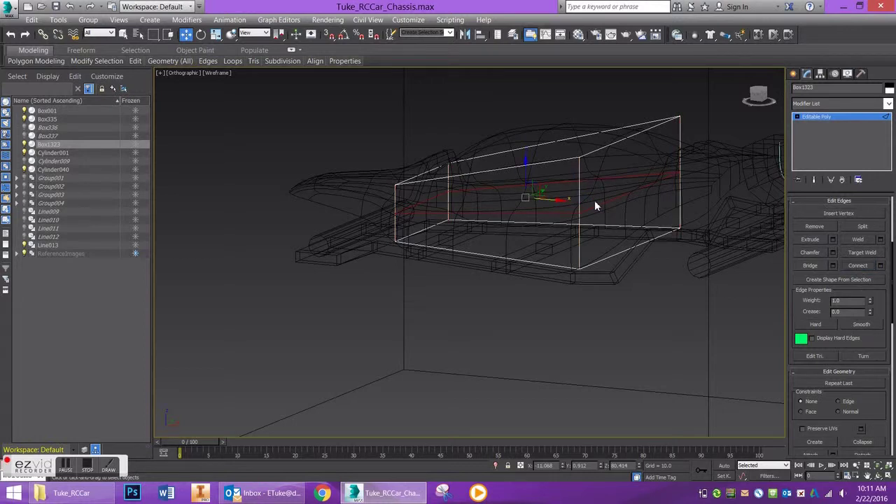
Extrude the upper rear polygon of the box backward by about 18.6
{"action": "left_click", "coordinate": [750, 100]}
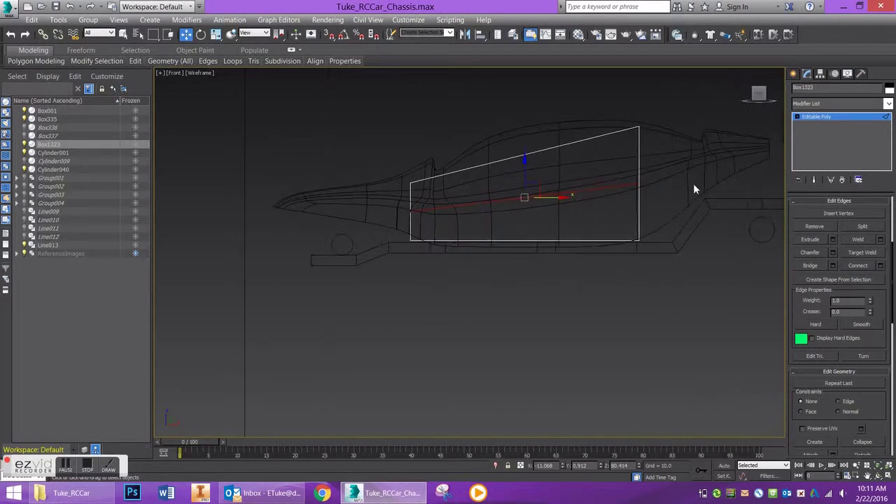
{"action": "left_click", "coordinate": [798, 117]}
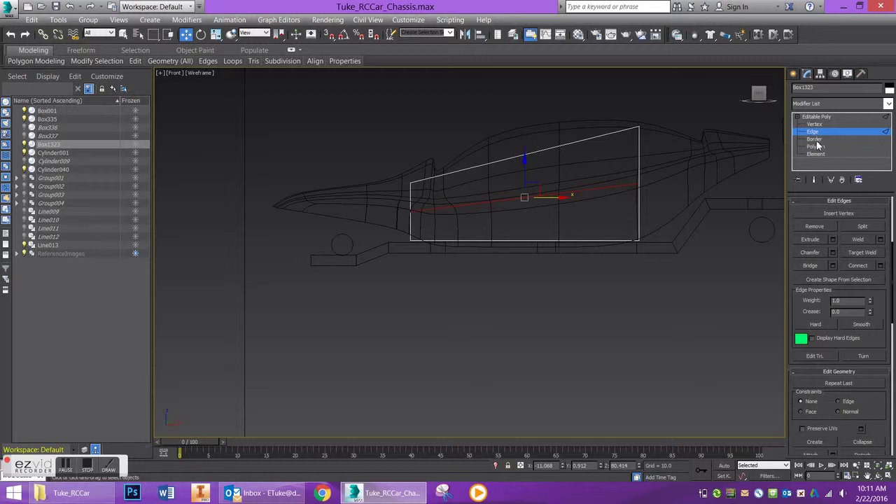
{"action": "left_click", "coordinate": [815, 147]}
{"action": "middle_click_drag", "start_coordinate": [497, 153], "coordinate": [641, 172], "text": "alt"}
{"action": "left_click", "coordinate": [594, 173]}
{"action": "left_click", "coordinate": [762, 97]}
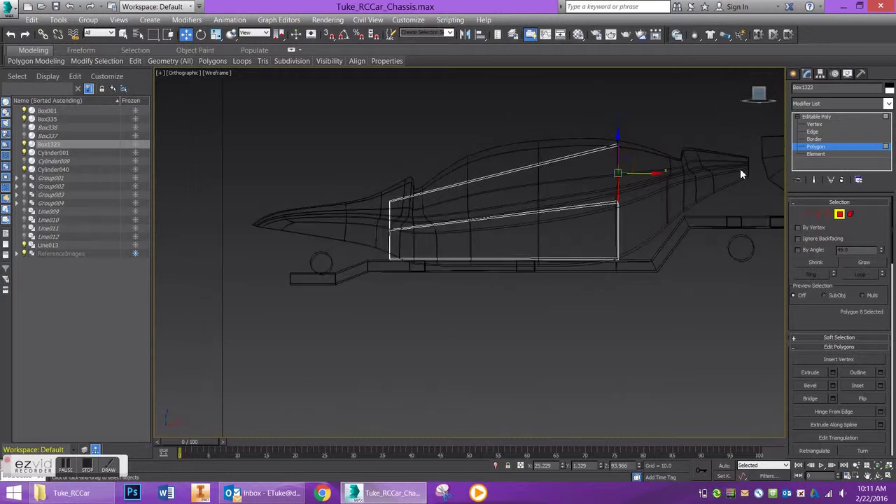
{"action": "left_click", "coordinate": [832, 372]}
{"action": "scroll", "coordinate": [638, 194], "scroll_direction": "up", "scroll_amount": 5}
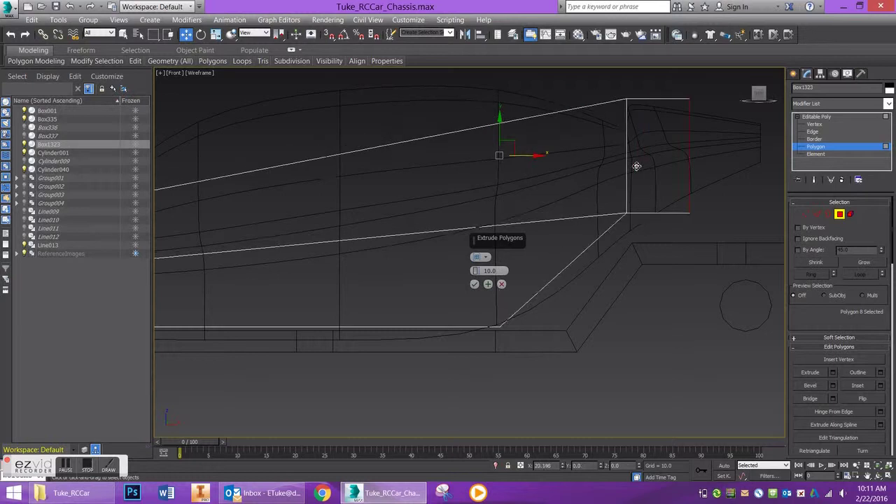
{"action": "left_click_drag", "start_coordinate": [637, 166], "coordinate": [605, 163]}
{"action": "key", "text": "ctrl+z"}
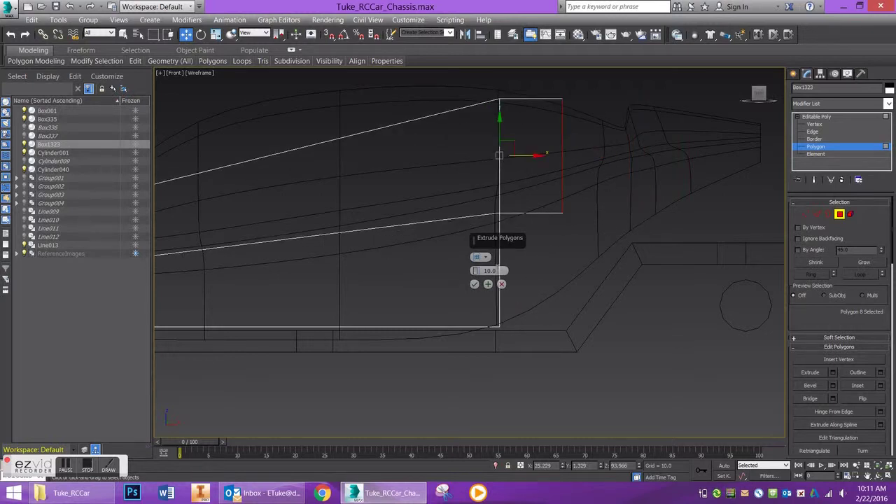
{"action": "left_click_drag", "start_coordinate": [476, 271], "coordinate": [479, 195]}
{"action": "left_click_drag", "start_coordinate": [429, 220], "coordinate": [422, 222]}
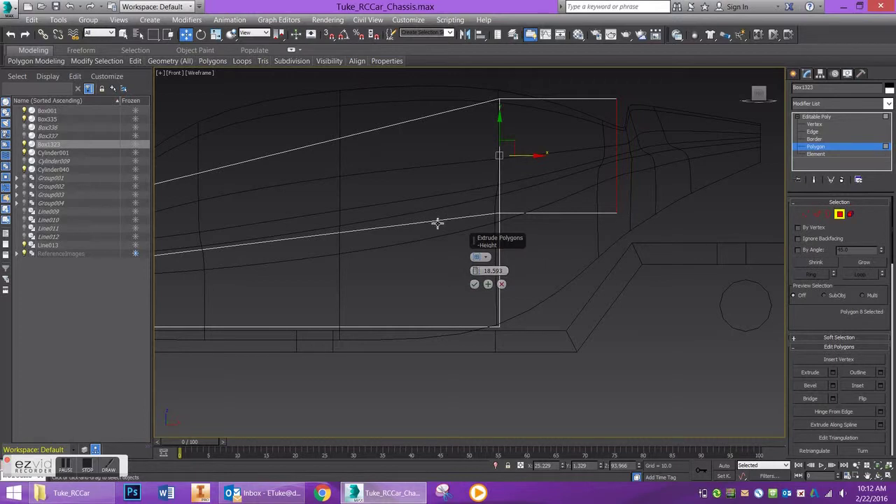
{"action": "left_click", "coordinate": [475, 284]}
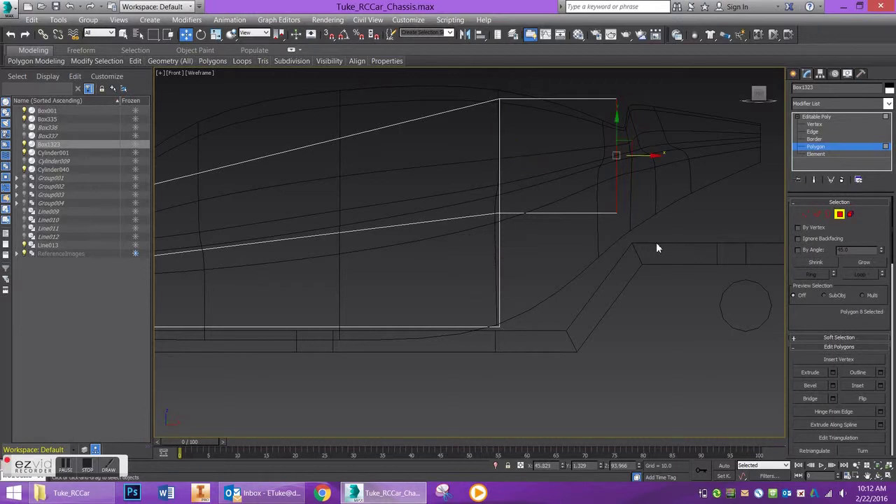
Lower the top end vertices of the rear extrusion to follow the body's sloping roofline
{"action": "left_click", "coordinate": [808, 217]}
{"action": "left_click_drag", "start_coordinate": [652, 79], "coordinate": [583, 126]}
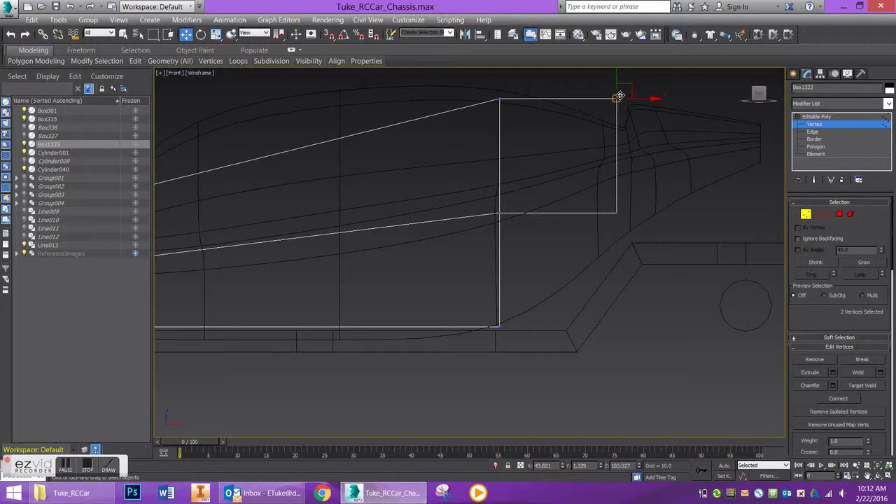
{"action": "left_click_drag", "start_coordinate": [618, 84], "coordinate": [607, 118]}
Move the whole column of front-end vertices slightly back to stay within the body's front
{"action": "middle_click_drag", "start_coordinate": [447, 164], "coordinate": [533, 158]}
{"action": "scroll", "coordinate": [534, 158], "scroll_direction": "down", "scroll_amount": 3}
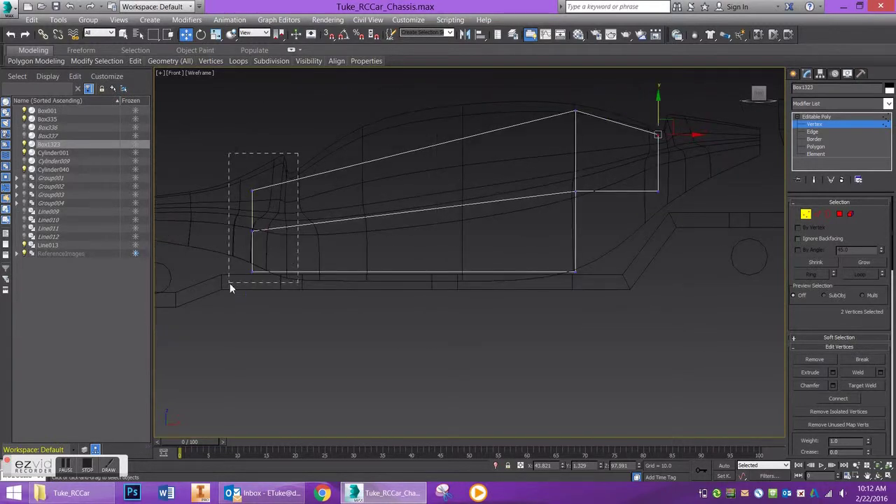
{"action": "left_click_drag", "start_coordinate": [230, 283], "coordinate": [229, 283]}
{"action": "left_click_drag", "start_coordinate": [278, 236], "coordinate": [299, 237]}
Reshape the vertex column ahead of the rear extrusion, shifting its upper vertices slightly back and its bottom corner forward inside the shell
{"action": "left_click_drag", "start_coordinate": [550, 297], "coordinate": [543, 299]}
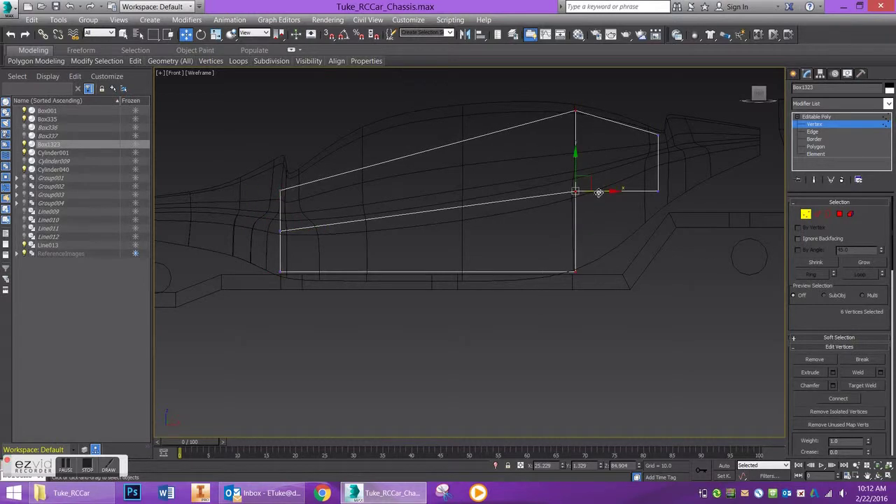
{"action": "mouse_move", "coordinate": [599, 192]}
{"action": "left_mouse_down"}
{"action": "mouse_move", "coordinate": [565, 195]}
{"action": "mouse_move", "coordinate": [622, 197]}
{"action": "mouse_move", "coordinate": [604, 194]}
{"action": "left_mouse_up"}
{"action": "left_click", "coordinate": [565, 194]}
{"action": "left_click_drag", "start_coordinate": [579, 92], "coordinate": [524, 131]}
{"action": "left_click_drag", "start_coordinate": [585, 114], "coordinate": [616, 121]}
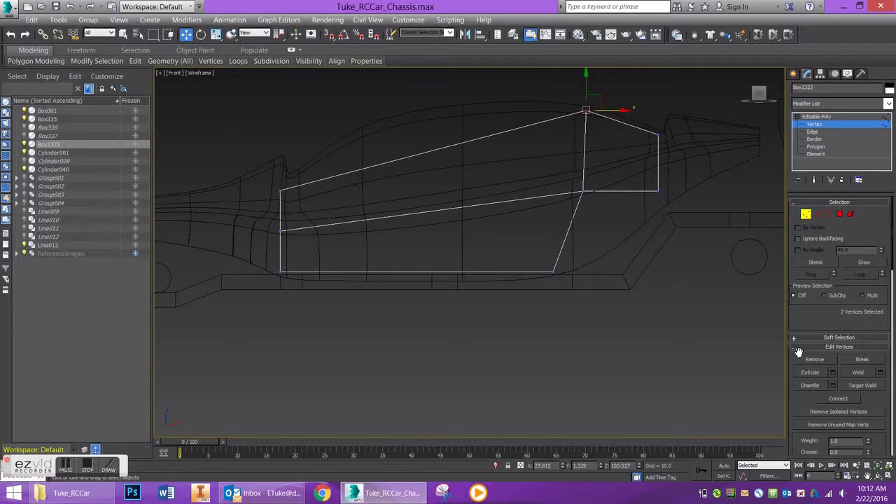
Try to connect the lengthwise edges with a cross loop and raise its top vertices toward the roofline
{"action": "left_click", "coordinate": [817, 214]}
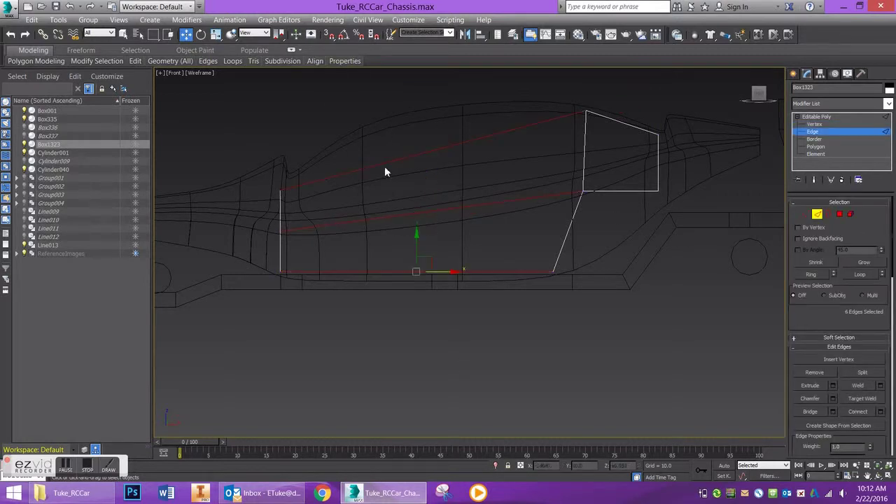
{"action": "left_click", "coordinate": [847, 409]}
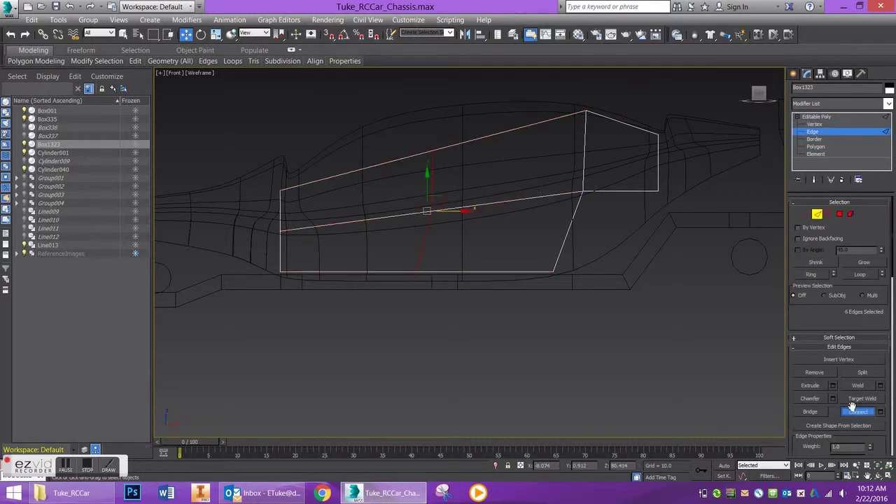
{"action": "left_click", "coordinate": [803, 213]}
{"action": "left_click_drag", "start_coordinate": [404, 159], "coordinate": [403, 160]}
{"action": "left_click_drag", "start_coordinate": [434, 135], "coordinate": [412, 110]}
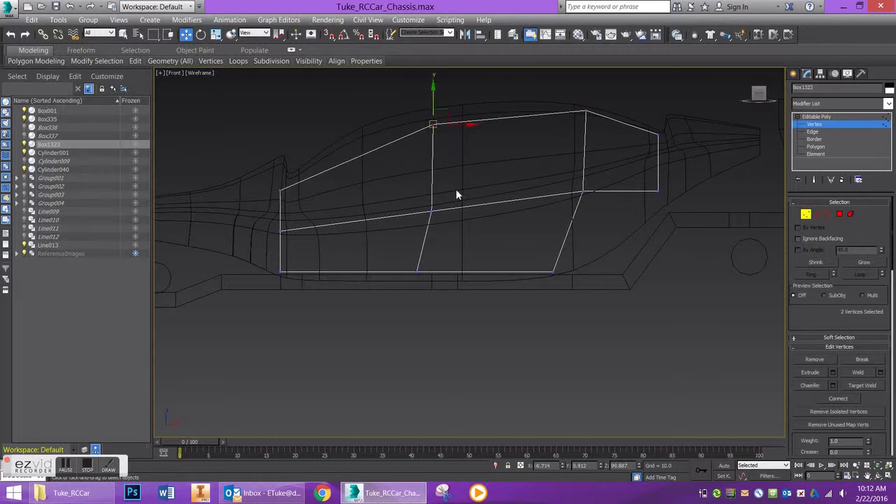
{"action": "left_click", "coordinate": [431, 211]}
{"action": "left_click_drag", "start_coordinate": [456, 214], "coordinate": [448, 213]}
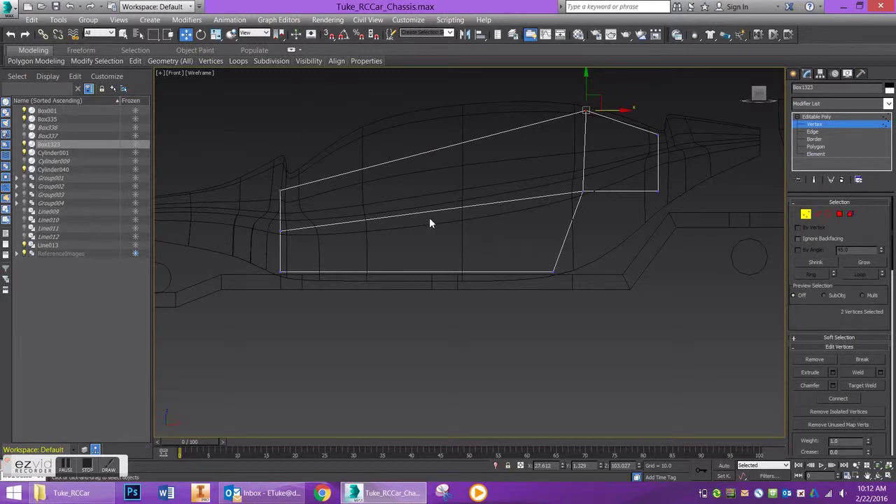
Check the interior box's width against the body shell in a shaded left view
{"action": "left_click", "coordinate": [805, 214]}
{"action": "left_click", "coordinate": [360, 113]}
{"action": "key", "text": "l"}
{"action": "middle_click_drag", "start_coordinate": [441, 133], "coordinate": [439, 256]}
{"action": "scroll", "coordinate": [475, 224], "scroll_direction": "up", "scroll_amount": 5}
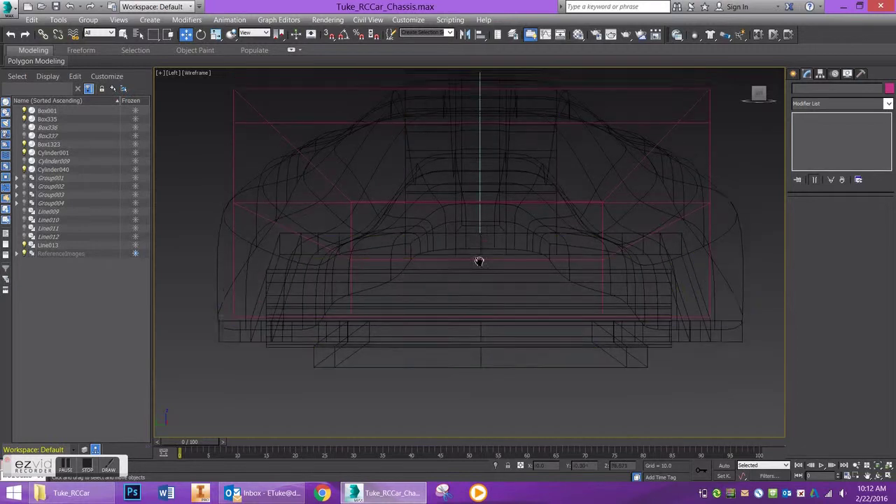
{"action": "key", "text": "F3"}
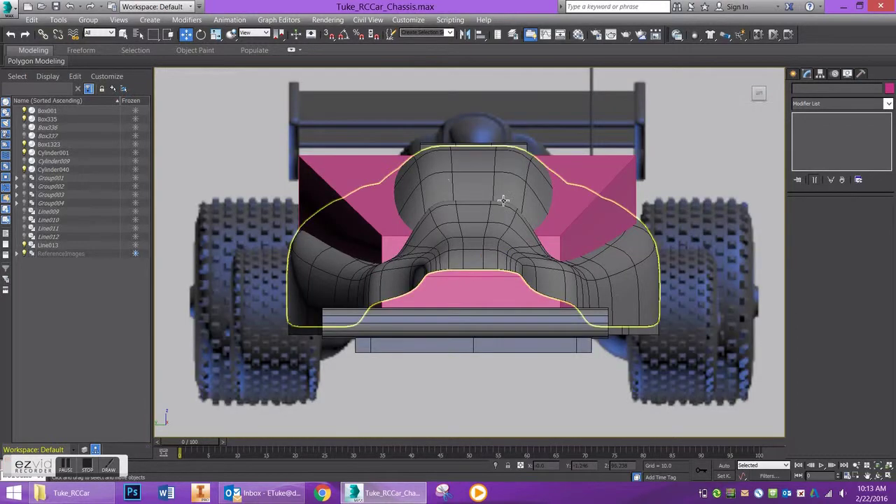
Scale the box's ten outer side vertices narrower across the car's width to bring the sides further inside the shell
{"action": "left_click", "coordinate": [576, 174]}
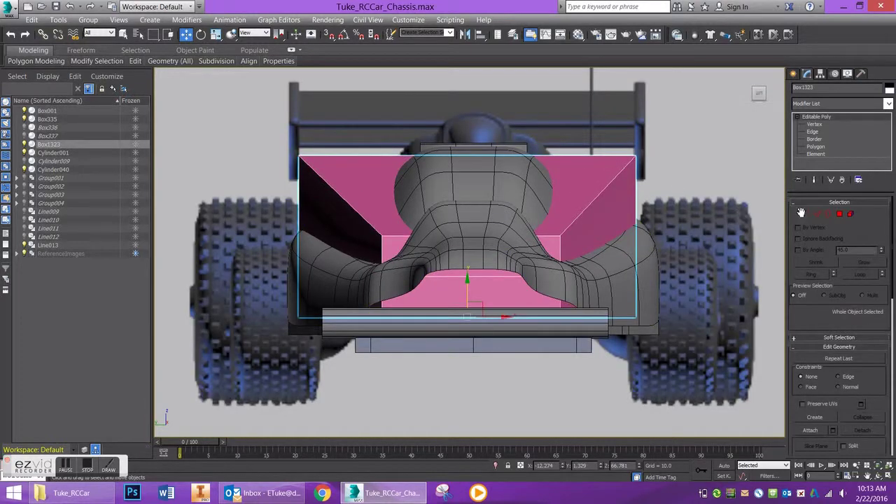
{"action": "left_click", "coordinate": [806, 213]}
{"action": "left_click_drag", "start_coordinate": [678, 119], "coordinate": [607, 356]}
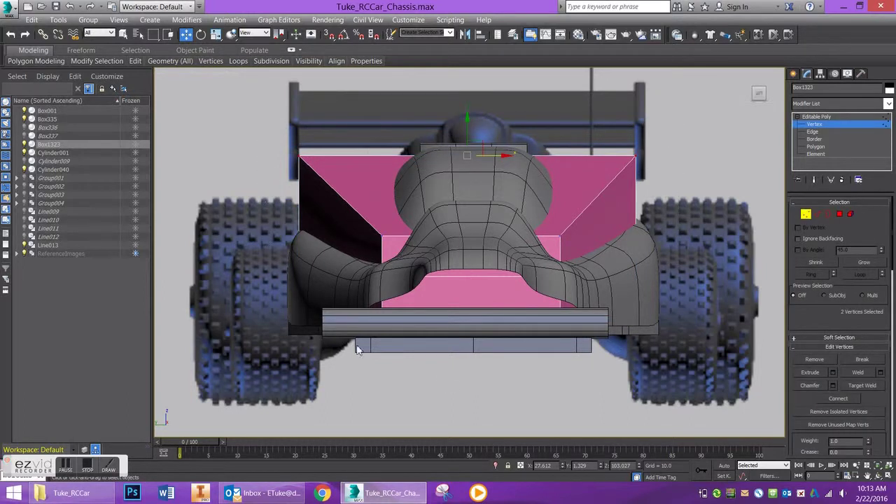
{"action": "left_click_drag", "start_coordinate": [574, 389], "coordinate": [574, 390], "text": "ctrl"}
{"action": "left_click_drag", "start_coordinate": [258, 222], "coordinate": [348, 389], "text": "ctrl"}
{"action": "key", "text": "r"}
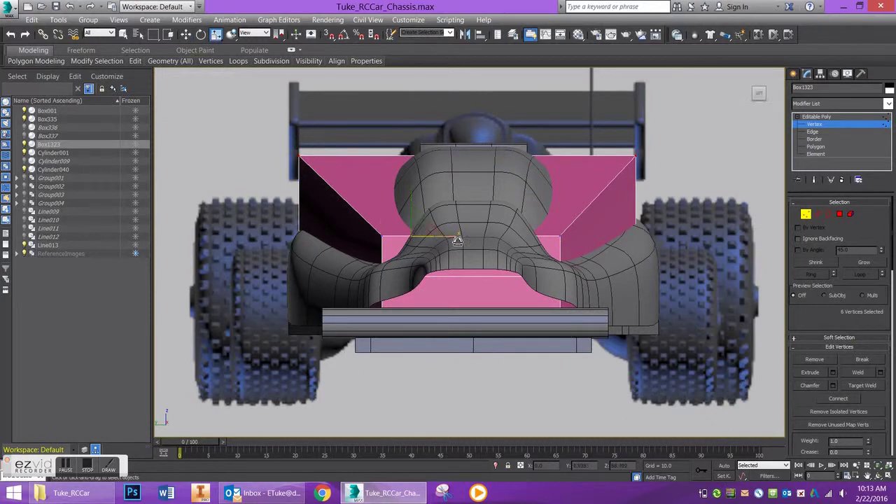
{"action": "key", "text": "F3"}
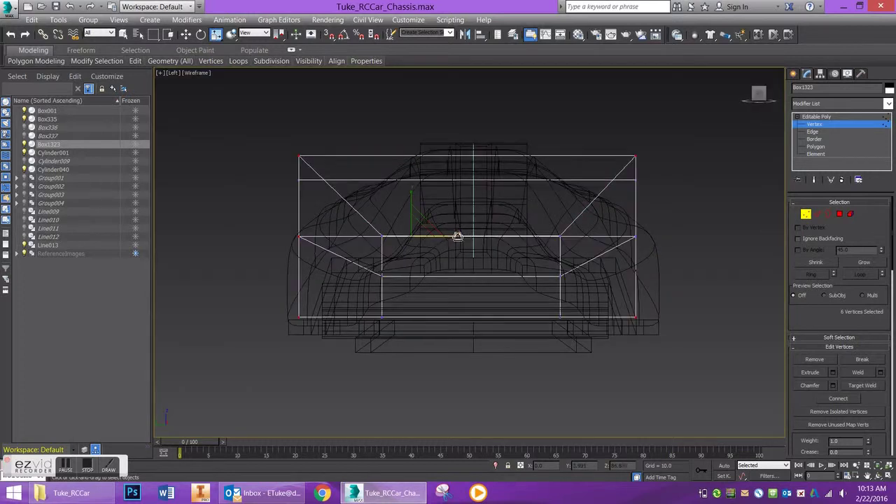
{"action": "left_click_drag", "start_coordinate": [459, 237], "coordinate": [421, 233]}
{"action": "key", "text": "ctrl+z"}
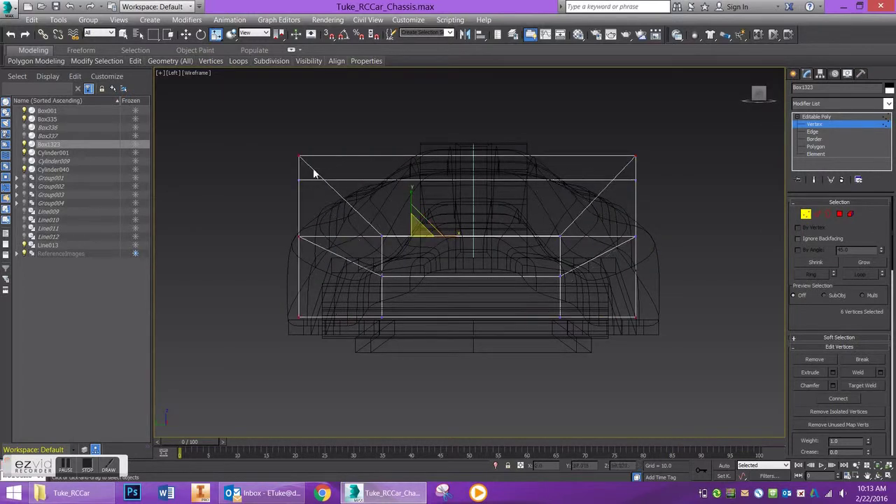
{"action": "left_click_drag", "start_coordinate": [335, 353], "coordinate": [335, 366], "text": "ctrl"}
{"action": "left_click_drag", "start_coordinate": [652, 128], "coordinate": [622, 340], "text": "ctrl"}
{"action": "mouse_move", "coordinate": [514, 224]}
{"action": "left_mouse_down"}
{"action": "mouse_move", "coordinate": [500, 224]}
{"action": "mouse_move", "coordinate": [509, 224]}
{"action": "left_mouse_up"}
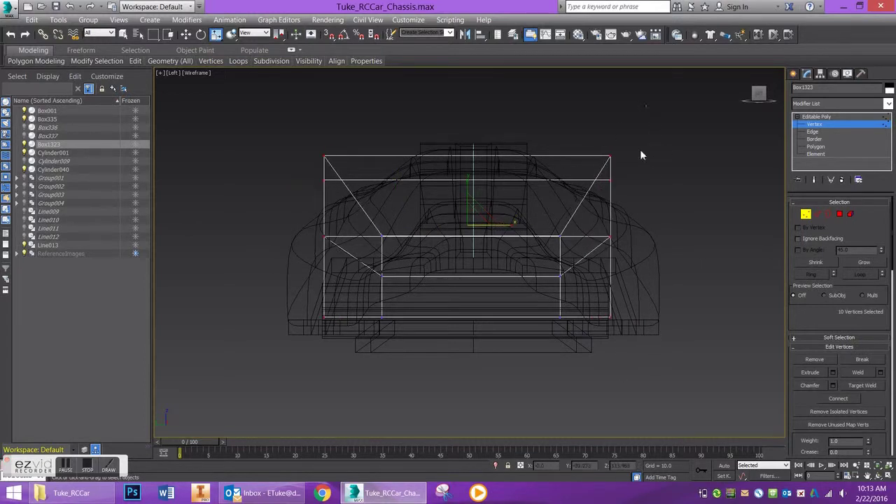
Scale the four upper side vertices inward toward the roof's width and narrow the six front-end vertices as well
{"action": "left_click_drag", "start_coordinate": [318, 181], "coordinate": [319, 182]}
{"action": "left_click_drag", "start_coordinate": [500, 170], "coordinate": [422, 172]}
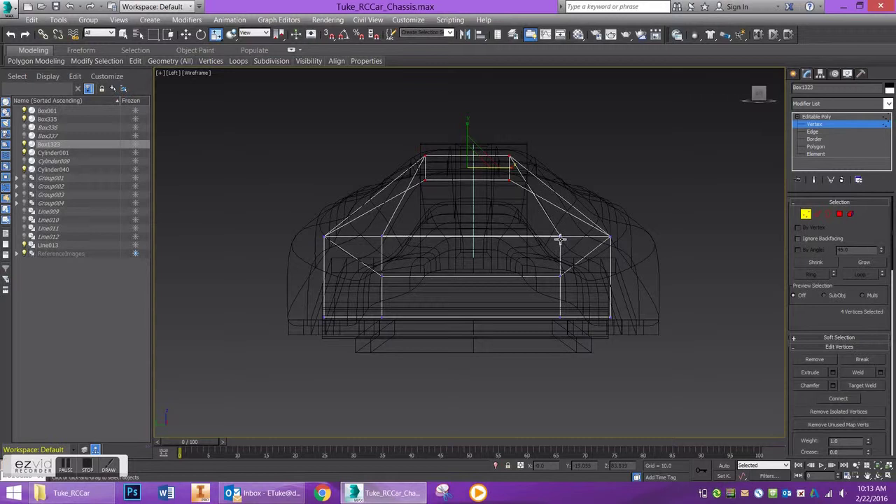
{"action": "left_click_drag", "start_coordinate": [540, 322], "coordinate": [365, 337]}
{"action": "mouse_move", "coordinate": [515, 278]}
{"action": "left_mouse_down"}
{"action": "mouse_move", "coordinate": [474, 282]}
{"action": "mouse_move", "coordinate": [515, 276]}
{"action": "left_mouse_up"}
Widen the six front-end vertices slightly so the box's front fills more of the nose opening
{"action": "middle_click_drag", "start_coordinate": [510, 273], "coordinate": [520, 302], "text": "alt"}
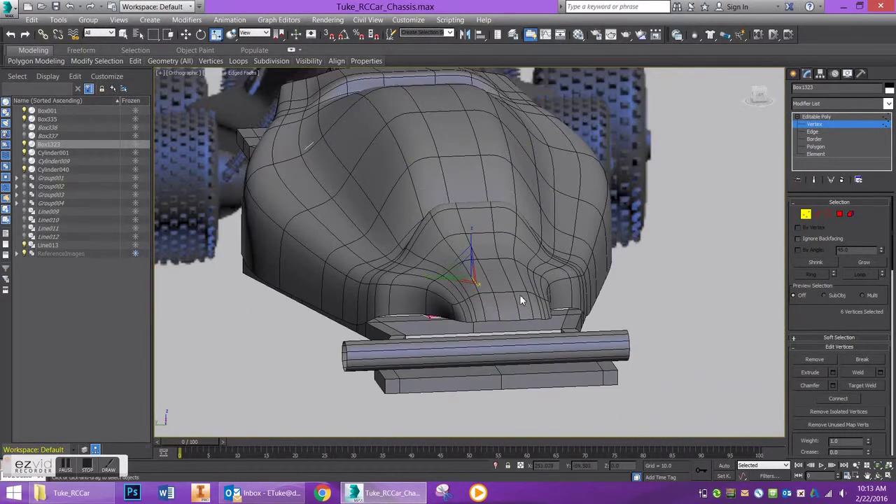
{"action": "key", "text": "l"}
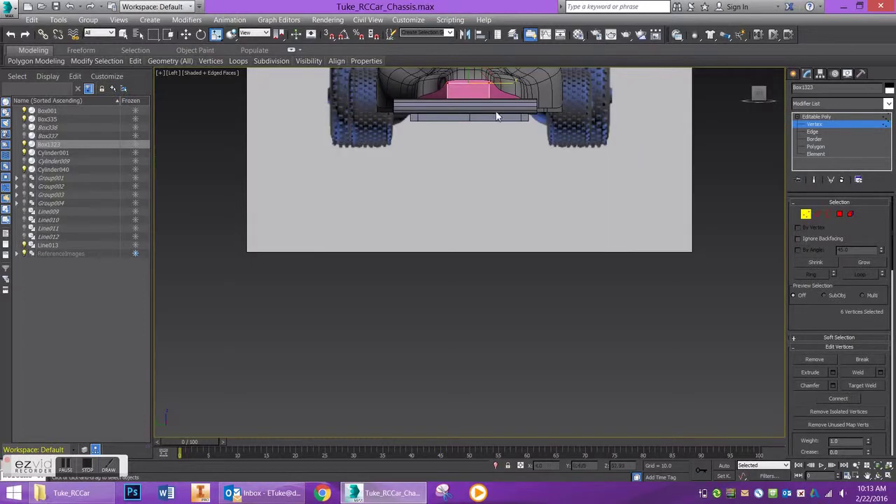
{"action": "middle_click_drag", "start_coordinate": [501, 111], "coordinate": [502, 231]}
{"action": "scroll", "coordinate": [503, 232], "scroll_direction": "up", "scroll_amount": 3}
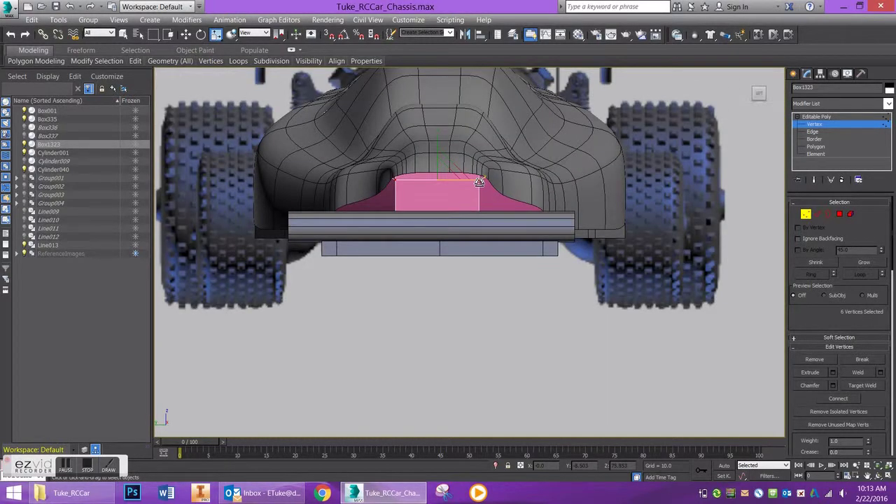
{"action": "key", "text": "F3"}
{"action": "mouse_move", "coordinate": [479, 181]}
{"action": "left_mouse_down"}
{"action": "mouse_move", "coordinate": [491, 181]}
{"action": "mouse_move", "coordinate": [480, 181]}
{"action": "left_mouse_up"}
{"action": "key", "text": "F3"}
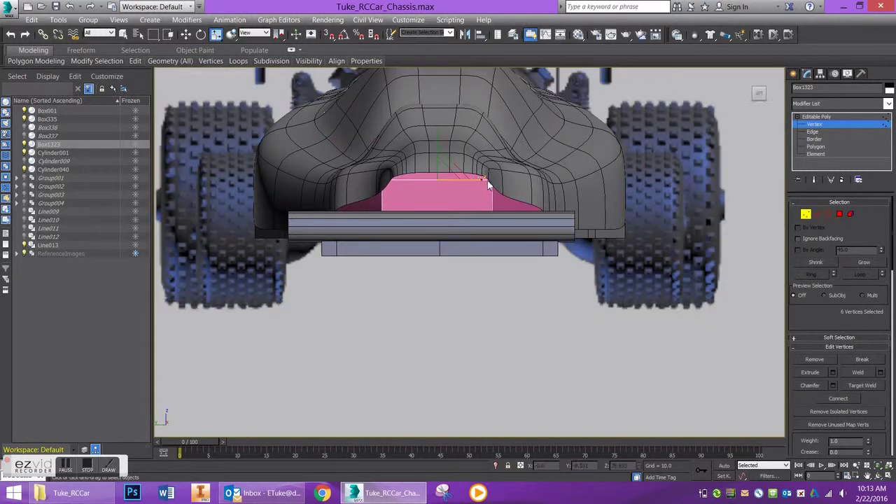
Move the middle and bottom vertices ahead of the rear extrusion further toward the rear in the wireframe front view
{"action": "middle_click_drag", "start_coordinate": [488, 183], "coordinate": [393, 169], "text": "alt"}
{"action": "mouse_move", "coordinate": [540, 161]}
{"action": "middle_mouse_down", "text": "alt"}
{"action": "mouse_move", "coordinate": [458, 173]}
{"action": "mouse_move", "coordinate": [549, 176]}
{"action": "mouse_move", "coordinate": [586, 197]}
{"action": "middle_mouse_up", "text": "alt"}
{"action": "key", "text": "F3"}
{"action": "scroll", "coordinate": [581, 218], "scroll_direction": "up", "scroll_amount": 2}
{"action": "left_click_drag", "start_coordinate": [512, 304], "coordinate": [514, 309]}
{"action": "key", "text": "w"}
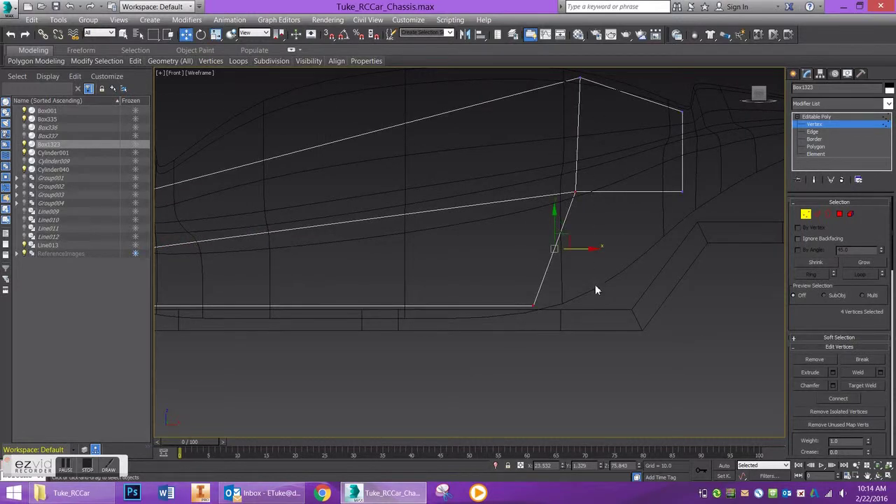
{"action": "mouse_move", "coordinate": [579, 255]}
{"action": "left_mouse_down"}
{"action": "mouse_move", "coordinate": [653, 254]}
{"action": "mouse_move", "coordinate": [636, 254]}
{"action": "left_mouse_up"}
Shift the rear extrusion's end vertices further back and lower its top end vertices beneath the body's roofline
{"action": "middle_click_drag", "start_coordinate": [764, 182], "coordinate": [672, 194]}
{"action": "mouse_move", "coordinate": [643, 142]}
{"action": "left_mouse_down"}
{"action": "mouse_move", "coordinate": [568, 203]}
{"action": "mouse_move", "coordinate": [576, 231]}
{"action": "left_mouse_up"}
{"action": "left_click_drag", "start_coordinate": [610, 163], "coordinate": [633, 168]}
{"action": "left_click_drag", "start_coordinate": [641, 108], "coordinate": [602, 139]}
{"action": "left_click_drag", "start_coordinate": [614, 104], "coordinate": [615, 118]}
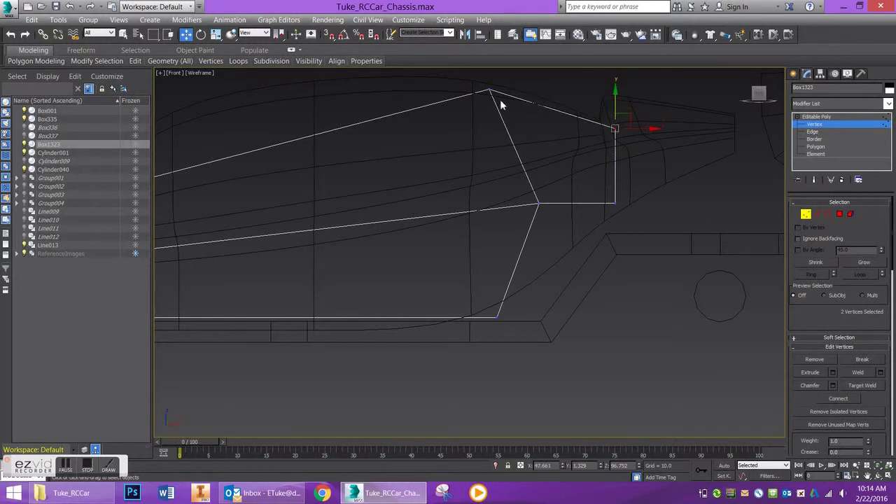
Lower the box's bottom vertices to rest on the top face of the chassis frame
{"action": "middle_click_drag", "start_coordinate": [501, 103], "coordinate": [540, 88]}
{"action": "left_click_drag", "start_coordinate": [515, 306], "coordinate": [392, 322]}
{"action": "scroll", "coordinate": [466, 310], "scroll_direction": "down", "scroll_amount": 4}
{"action": "left_click_drag", "start_coordinate": [570, 280], "coordinate": [312, 340]}
{"action": "scroll", "coordinate": [378, 326], "scroll_direction": "up", "scroll_amount": 3}
{"action": "left_click_drag", "start_coordinate": [456, 265], "coordinate": [455, 269]}
Move the bottom rear corner vertices back until that edge stands vertical at the chassis ramp, ending vertex editing
{"action": "middle_click_drag", "start_coordinate": [677, 257], "coordinate": [496, 263]}
{"action": "scroll", "coordinate": [463, 280], "scroll_direction": "up", "scroll_amount": 3}
{"action": "left_click_drag", "start_coordinate": [587, 269], "coordinate": [448, 324]}
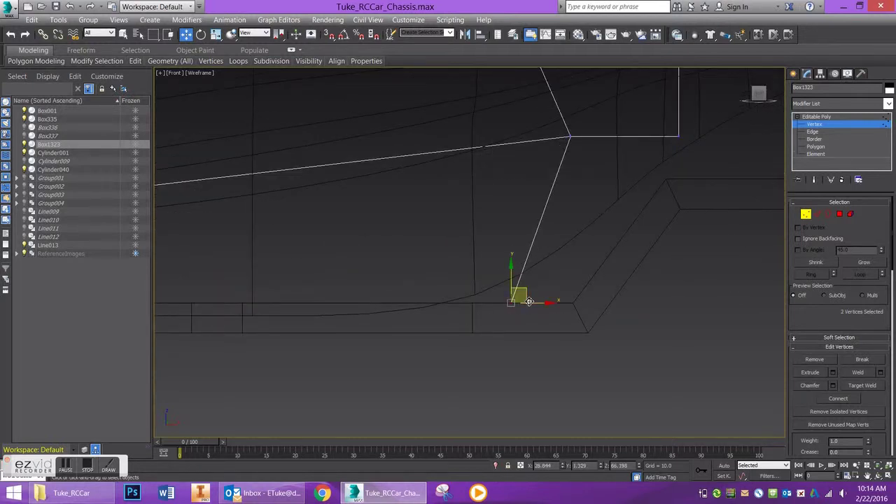
{"action": "left_click_drag", "start_coordinate": [533, 303], "coordinate": [592, 298]}
{"action": "left_click", "coordinate": [805, 215]}
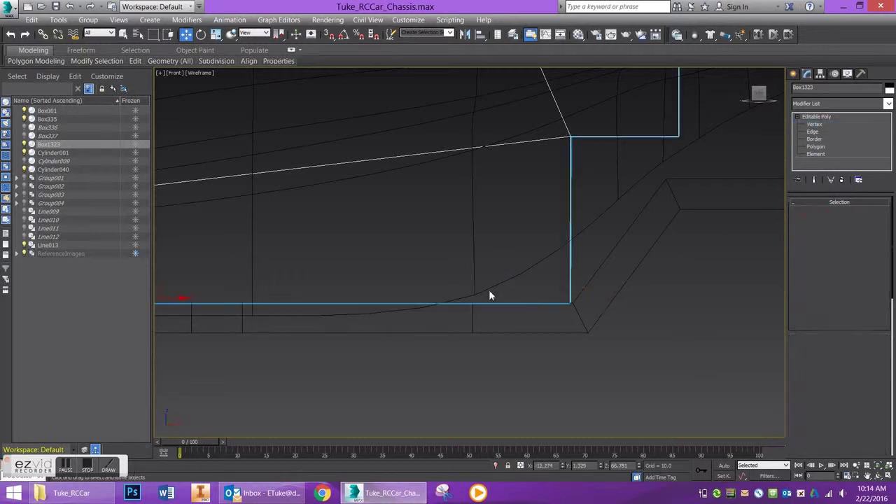
Add a cross edge loop with SwiftLoop through the box's underside beside the chassis crossbar, viewed in shaded perspective
{"action": "key", "text": "F3"}
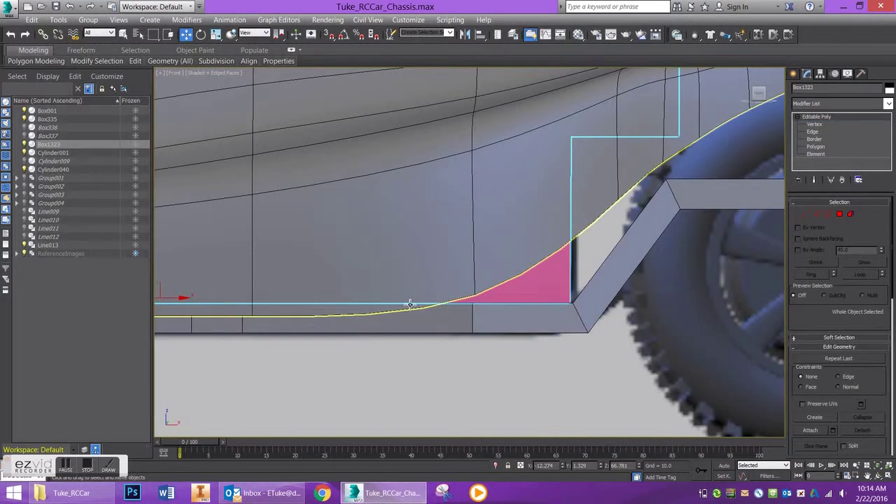
{"action": "middle_click_drag", "start_coordinate": [411, 304], "coordinate": [441, 258], "text": "alt"}
{"action": "scroll", "coordinate": [454, 264], "scroll_direction": "down", "scroll_amount": 3}
{"action": "key", "text": "p"}
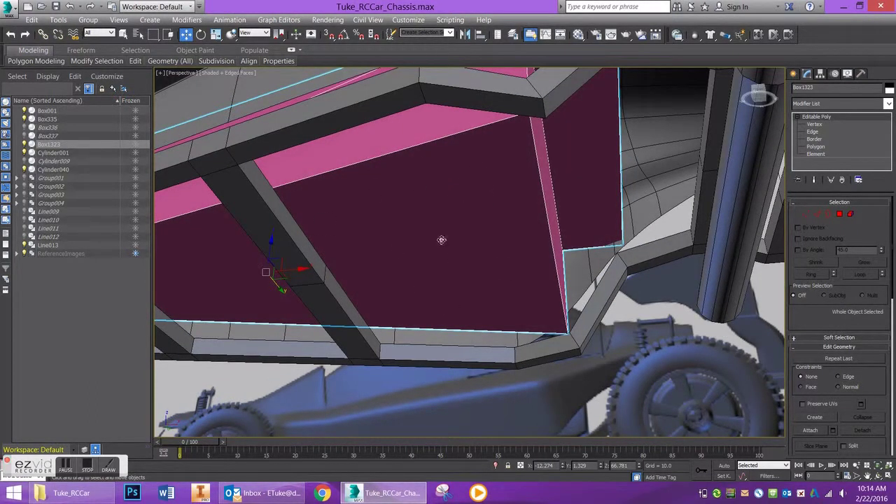
{"action": "left_click", "coordinate": [840, 215]}
{"action": "left_click", "coordinate": [453, 226]}
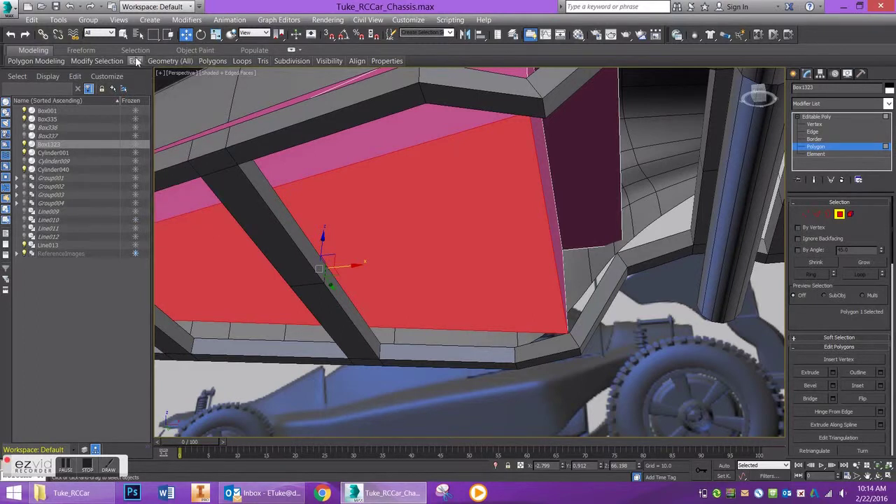
{"action": "mouse_move", "coordinate": [137, 63]}
{"action": "left_click", "coordinate": [230, 87]}
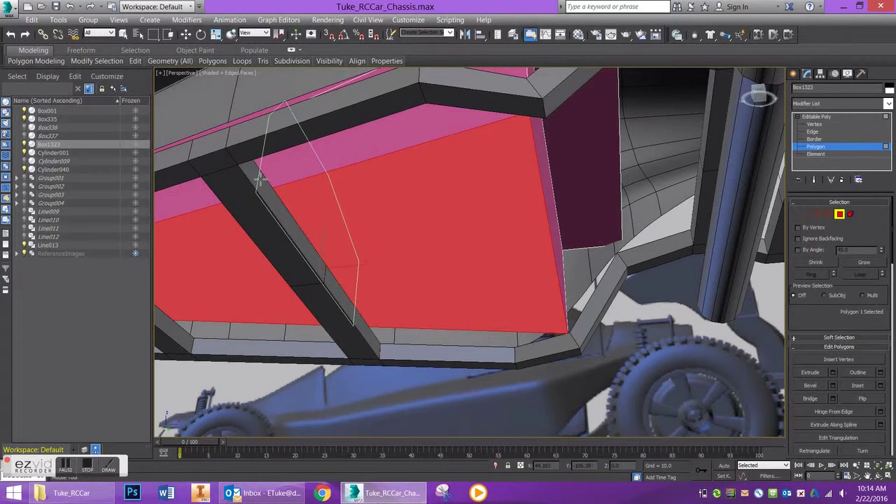
{"action": "middle_click_drag", "start_coordinate": [261, 181], "coordinate": [294, 184], "text": "alt"}
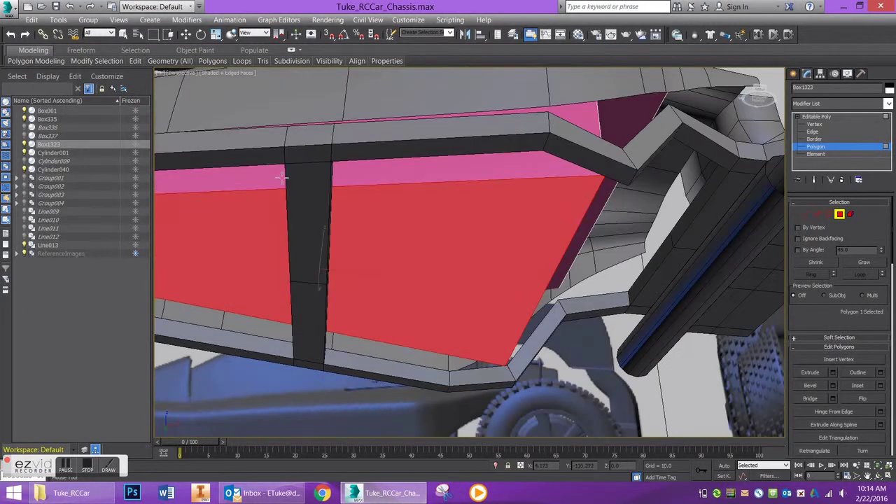
{"action": "left_click", "coordinate": [341, 218]}
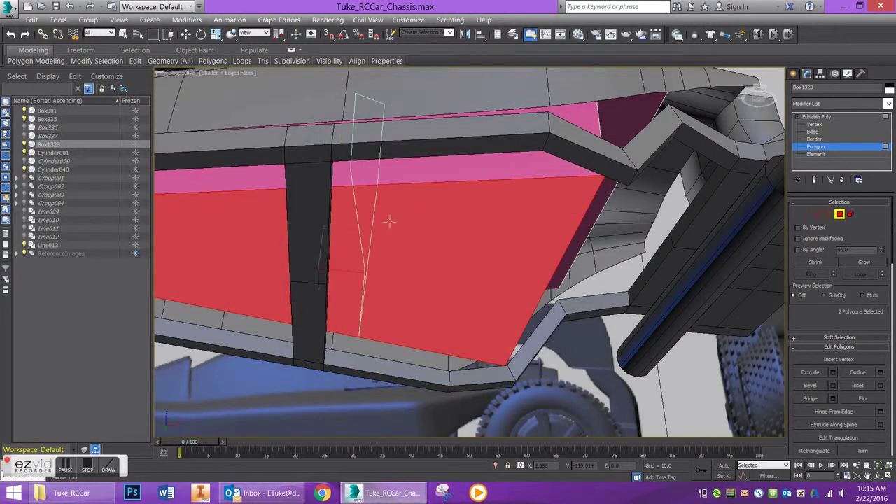
{"action": "key", "text": "w"}
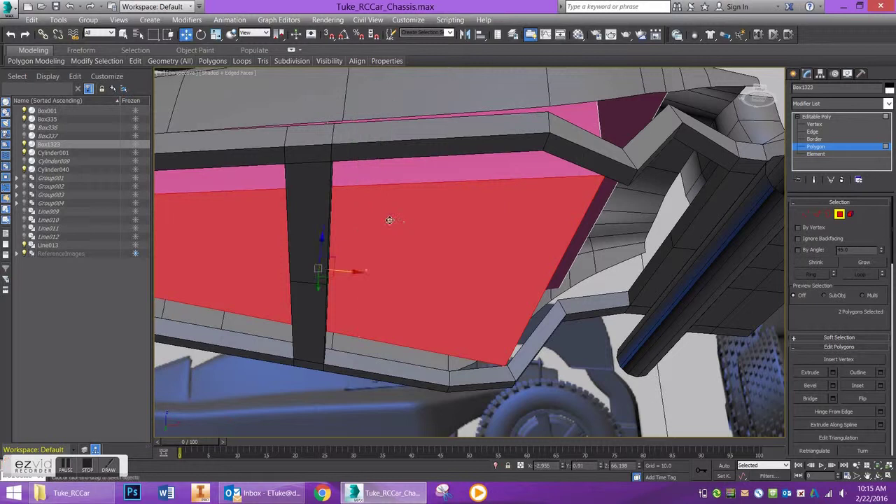
{"action": "left_click", "coordinate": [841, 216]}
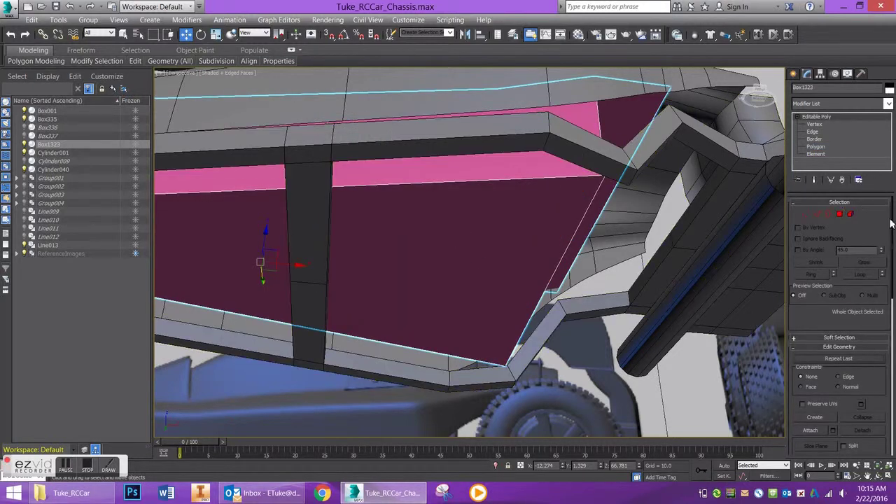
Inset the bottom polygon between the new edge loop and the box's rear bottom edge
{"action": "left_click", "coordinate": [837, 215]}
{"action": "left_click", "coordinate": [452, 222]}
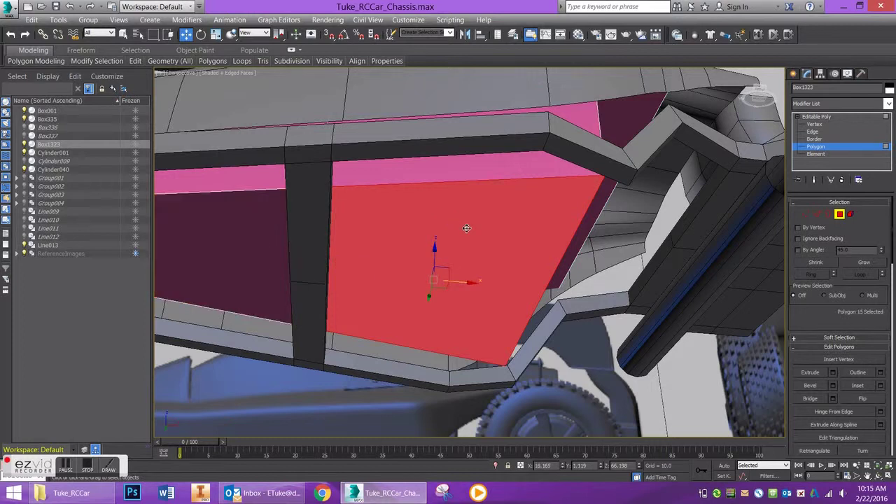
{"action": "middle_click_drag", "start_coordinate": [467, 228], "coordinate": [431, 205], "text": "alt"}
{"action": "scroll", "coordinate": [855, 321], "scroll_direction": "down", "scroll_amount": 2}
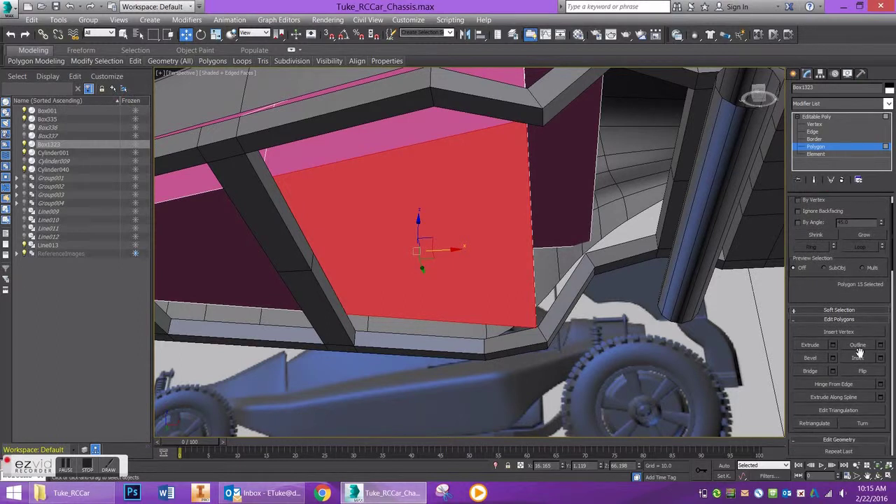
{"action": "left_click", "coordinate": [858, 358]}
{"action": "left_click_drag", "start_coordinate": [479, 184], "coordinate": [480, 208]}
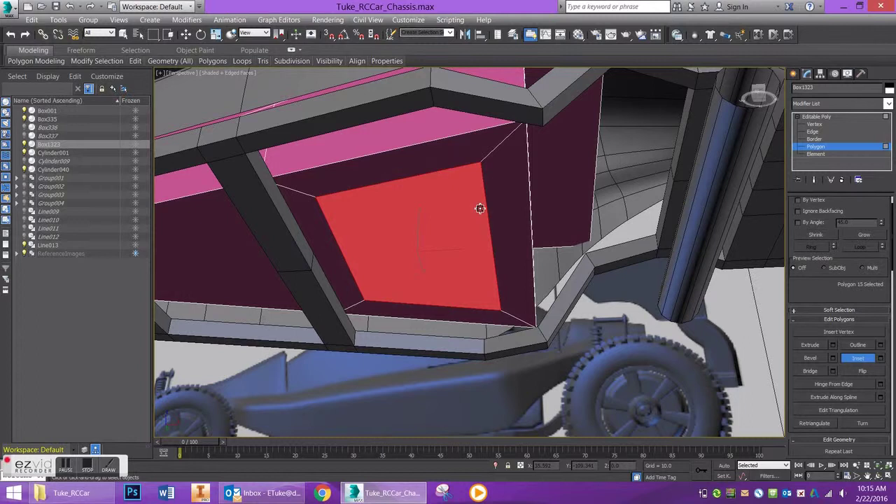
Scale the inset bottom polygon separately along its length and across its width
{"action": "left_click", "coordinate": [215, 34]}
{"action": "left_click_drag", "start_coordinate": [459, 253], "coordinate": [450, 253]}
{"action": "middle_click_drag", "start_coordinate": [450, 252], "coordinate": [509, 253], "text": "alt"}
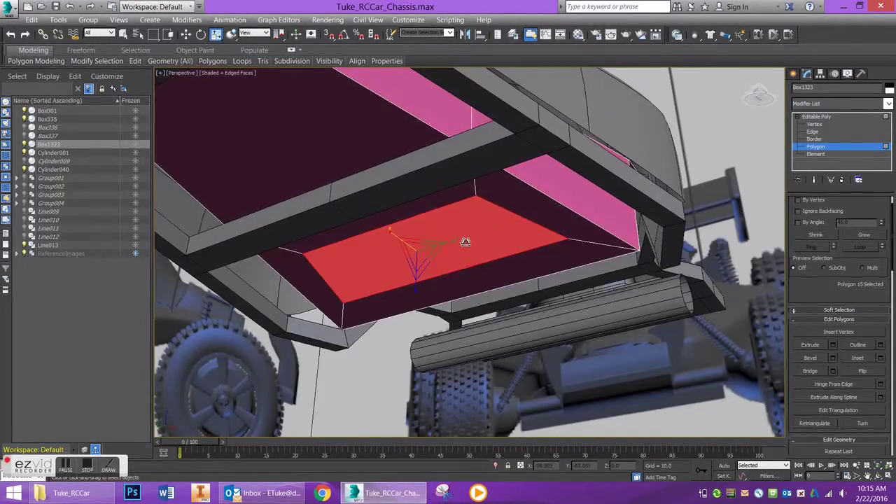
{"action": "mouse_move", "coordinate": [451, 240]}
{"action": "left_mouse_down"}
{"action": "mouse_move", "coordinate": [439, 244]}
{"action": "mouse_move", "coordinate": [462, 246]}
{"action": "mouse_move", "coordinate": [448, 248]}
{"action": "left_mouse_up"}
{"action": "middle_click_drag", "start_coordinate": [448, 247], "coordinate": [394, 245], "text": "alt"}
{"action": "scroll", "coordinate": [410, 250], "scroll_direction": "up", "scroll_amount": 2}
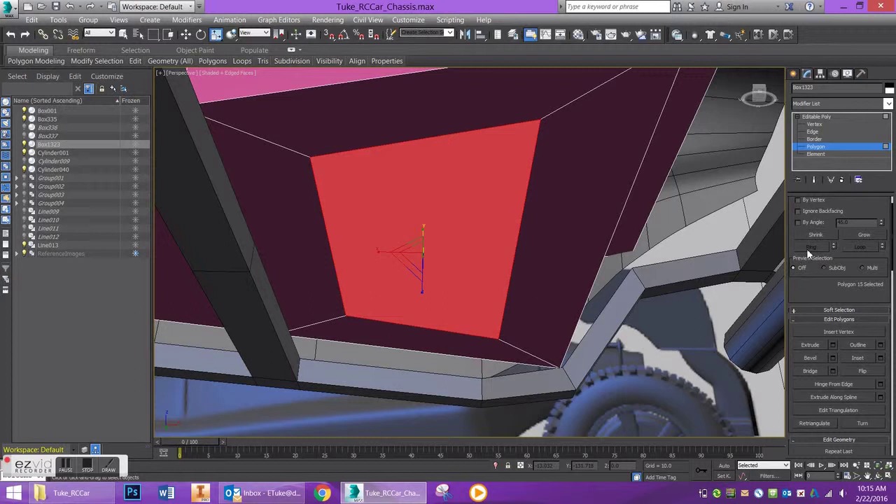
Chamfer the four border edges of the inset bottom polygon with a narrow amount
{"action": "left_click", "coordinate": [813, 132]}
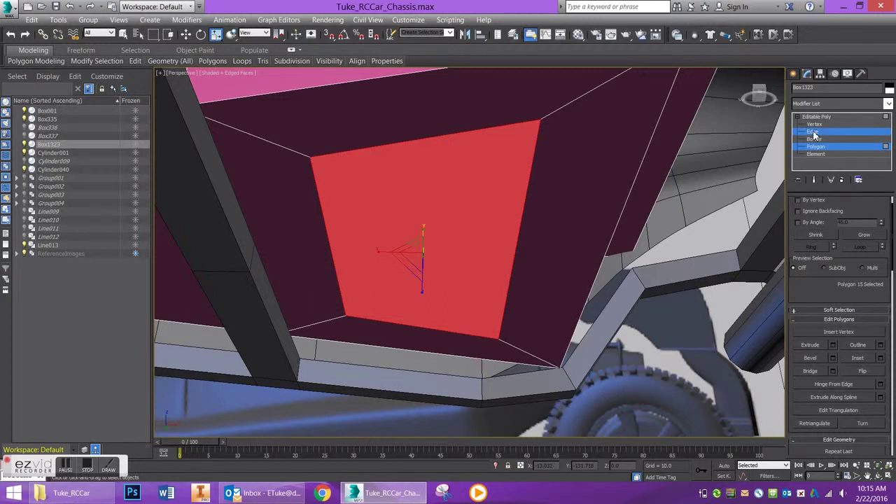
{"action": "scroll", "coordinate": [819, 210], "scroll_direction": "up", "scroll_amount": 2}
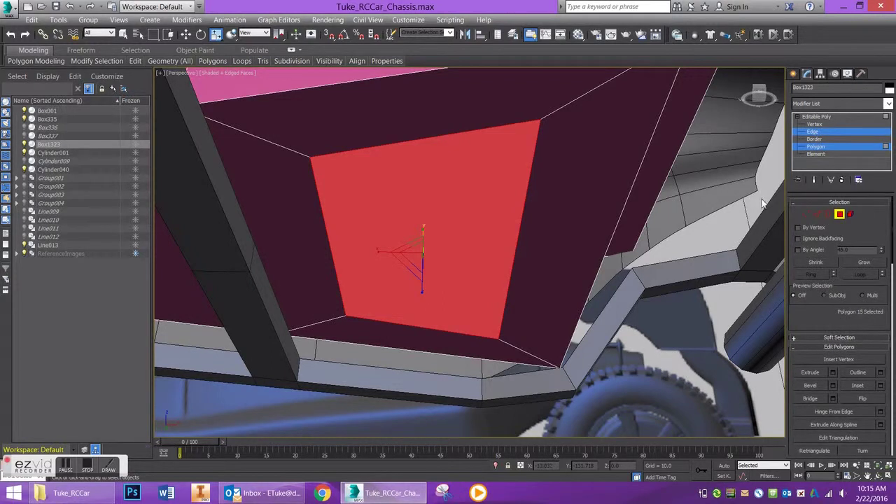
{"action": "left_click", "coordinate": [817, 214]}
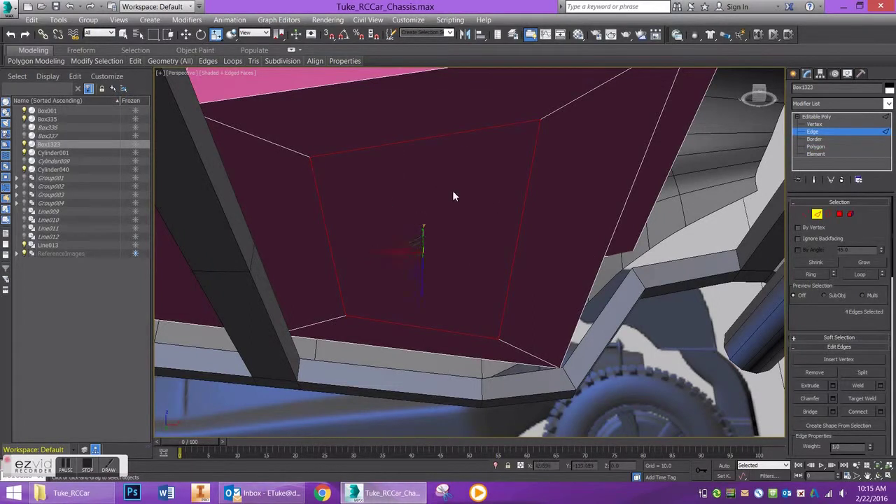
{"action": "left_click", "coordinate": [834, 398]}
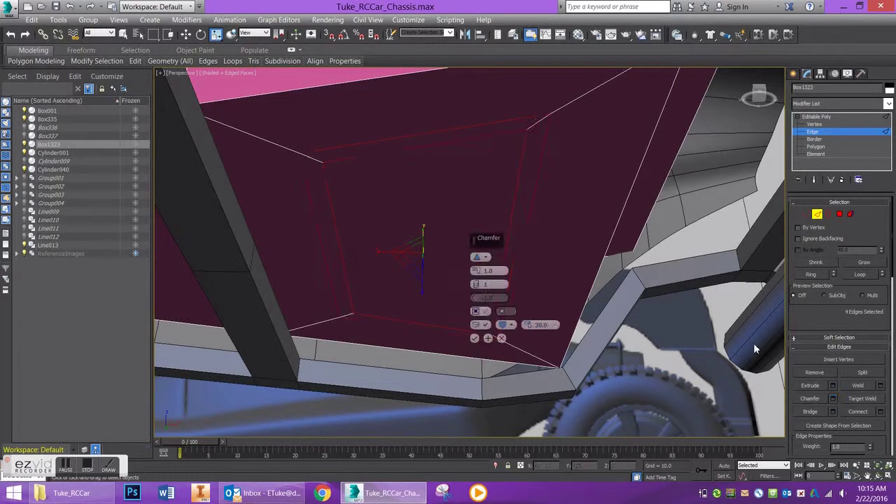
{"action": "left_click_drag", "start_coordinate": [477, 272], "coordinate": [479, 268]}
{"action": "left_click", "coordinate": [475, 339]}
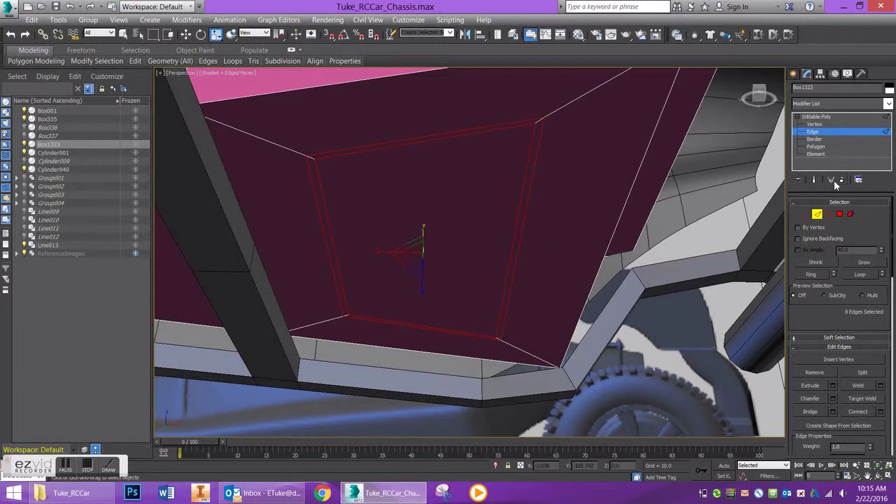
Extrude the four narrow border polygons around the underside's inset panel inward, with a height of -1.535
{"action": "left_click", "coordinate": [843, 214]}
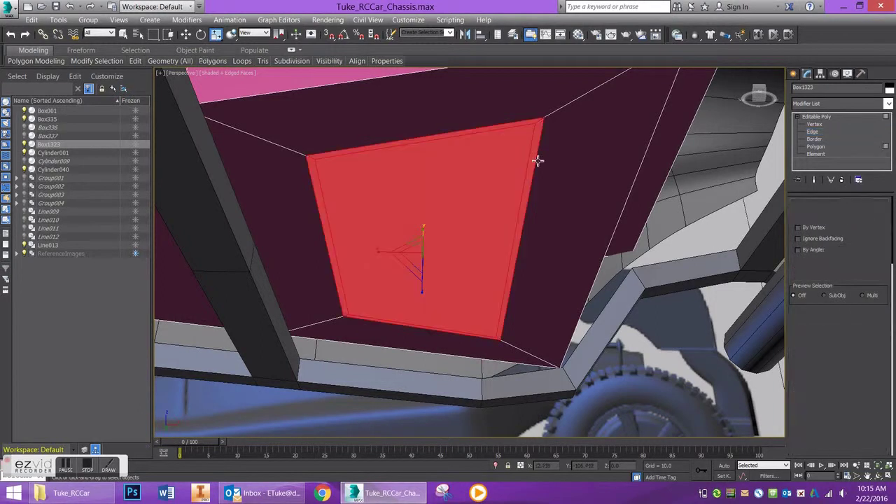
{"action": "left_click", "coordinate": [531, 174]}
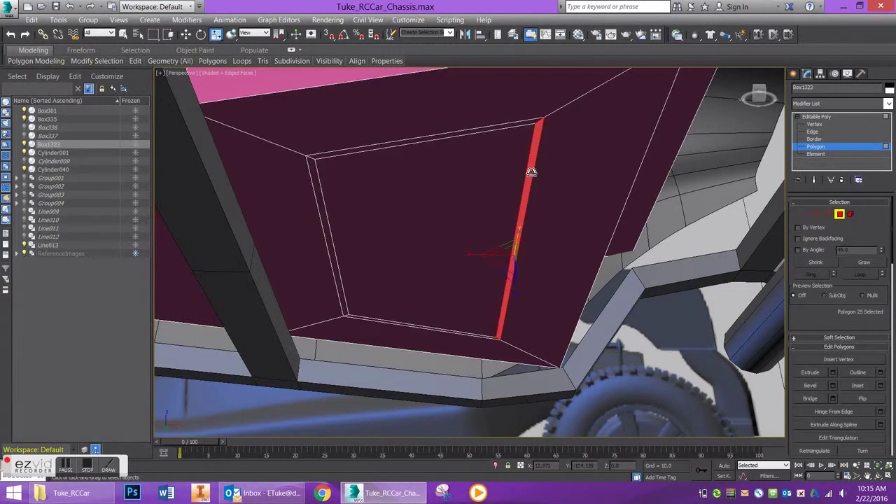
{"action": "left_click", "coordinate": [503, 128], "text": "shift"}
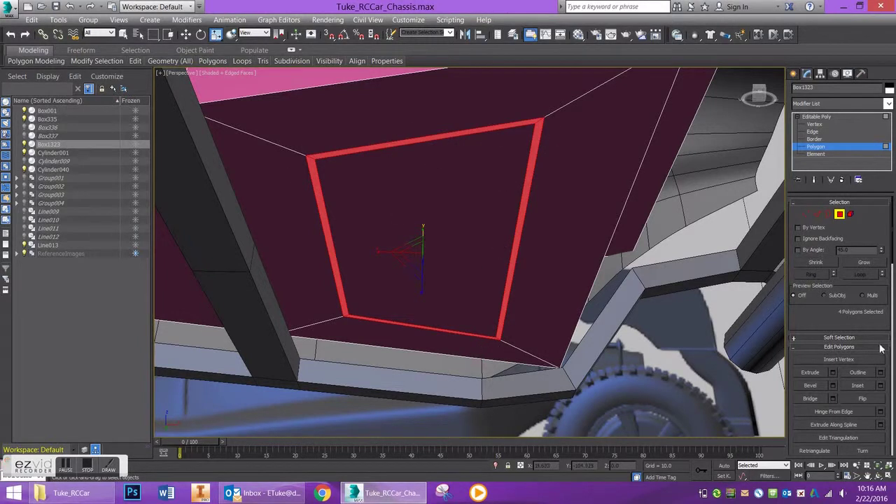
{"action": "left_click", "coordinate": [833, 373]}
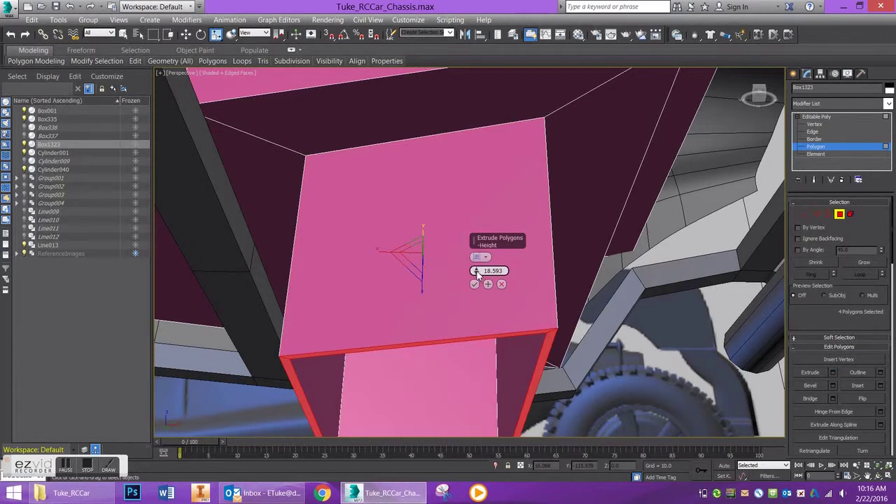
{"action": "left_click_drag", "start_coordinate": [477, 270], "coordinate": [496, 344]}
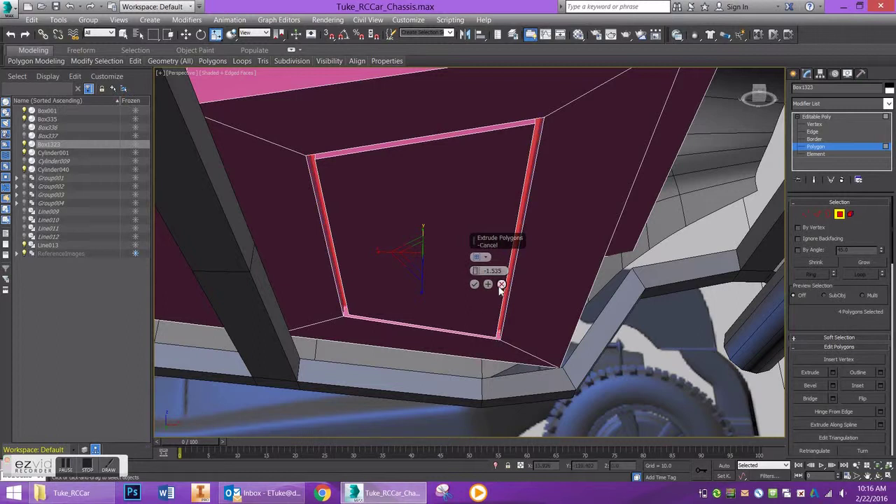
{"action": "left_click_drag", "start_coordinate": [496, 309], "coordinate": [493, 310], "text": "alt"}
{"action": "middle_click_drag", "start_coordinate": [493, 310], "coordinate": [471, 309], "text": "alt"}
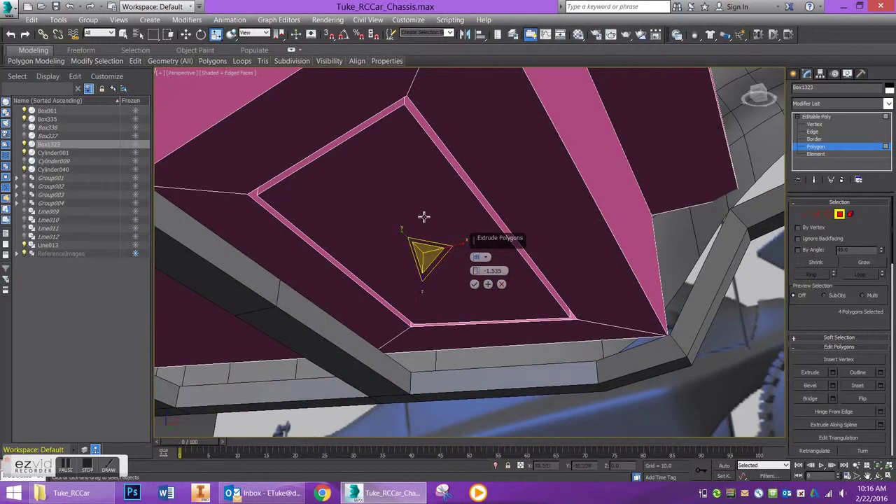
{"action": "scroll", "coordinate": [435, 213], "scroll_direction": "up", "scroll_amount": 2}
{"action": "scroll", "coordinate": [459, 270], "scroll_direction": "down", "scroll_amount": 3}
{"action": "left_click", "coordinate": [475, 284]}
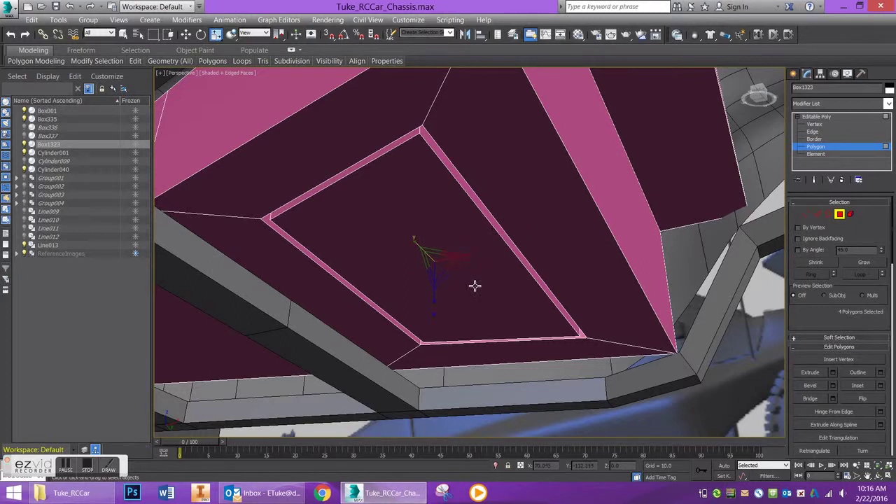
{"action": "middle_click_drag", "start_coordinate": [402, 165], "coordinate": [420, 186]}
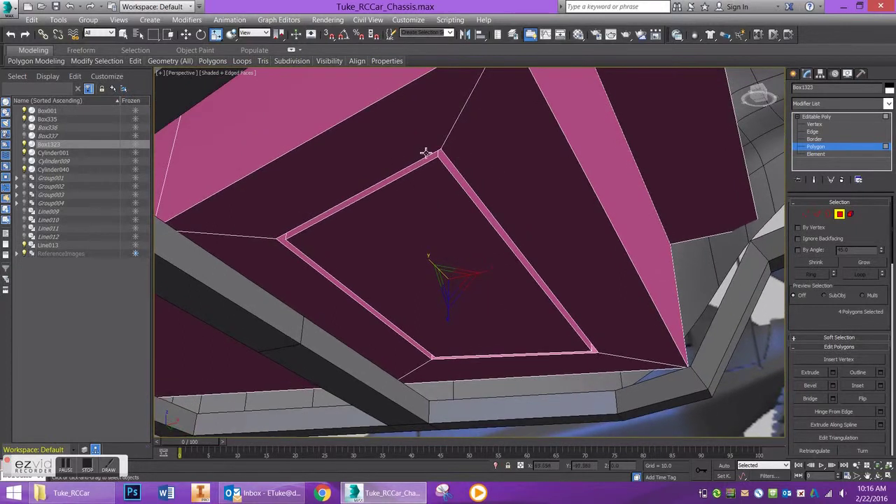
Chamfer the six outer edges of the box's underside by 1.0 with 2 segments
{"action": "left_click", "coordinate": [819, 213], "text": "shift"}
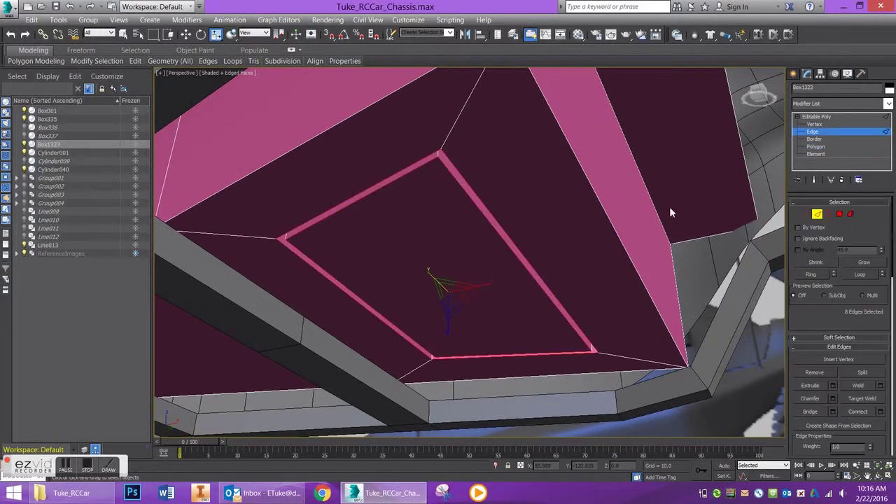
{"action": "left_click", "coordinate": [616, 231]}
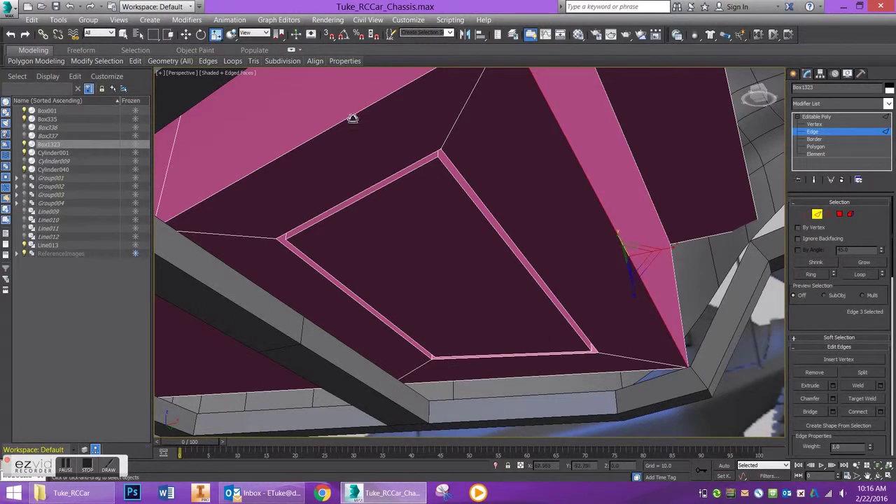
{"action": "left_click", "coordinate": [492, 382]}
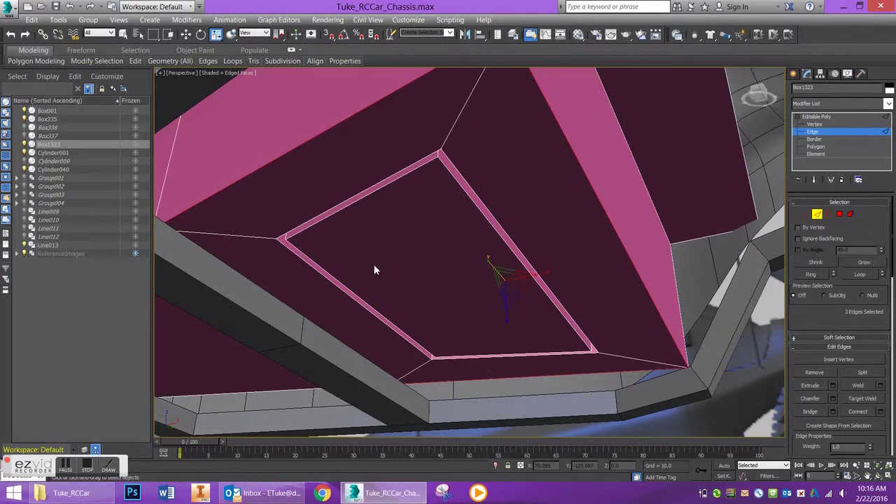
{"action": "middle_click_drag", "start_coordinate": [375, 269], "coordinate": [608, 224], "text": "alt"}
{"action": "left_click", "coordinate": [379, 217], "text": "ctrl"}
{"action": "left_click", "coordinate": [452, 347], "text": "ctrl"}
{"action": "key", "text": "F3"}
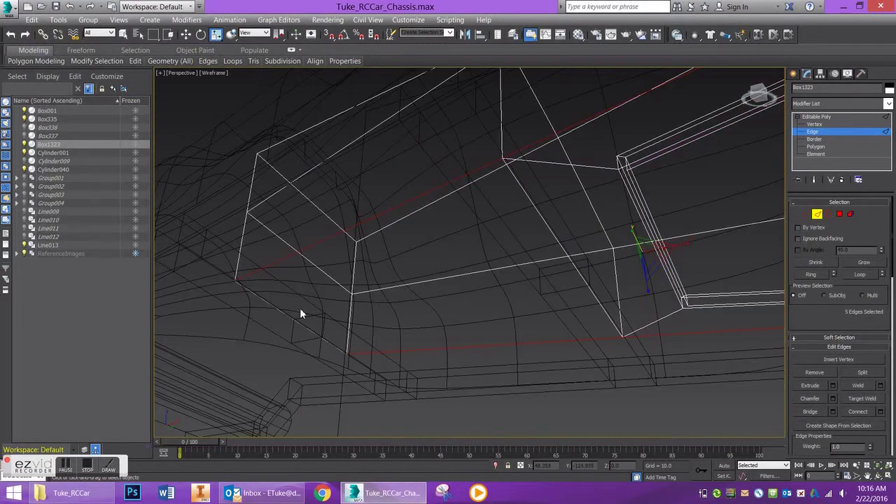
{"action": "left_click", "coordinate": [304, 324], "text": "ctrl"}
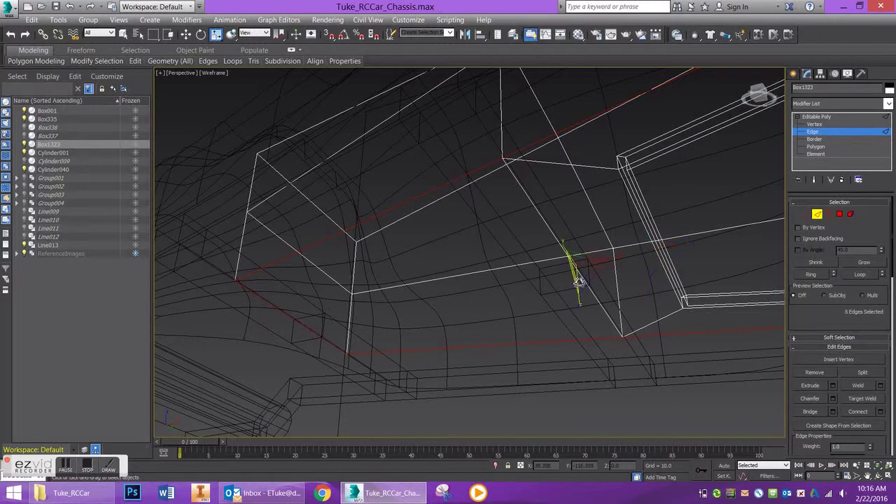
{"action": "middle_click_drag", "start_coordinate": [581, 280], "coordinate": [463, 300], "text": "alt"}
{"action": "left_click", "coordinate": [833, 398]}
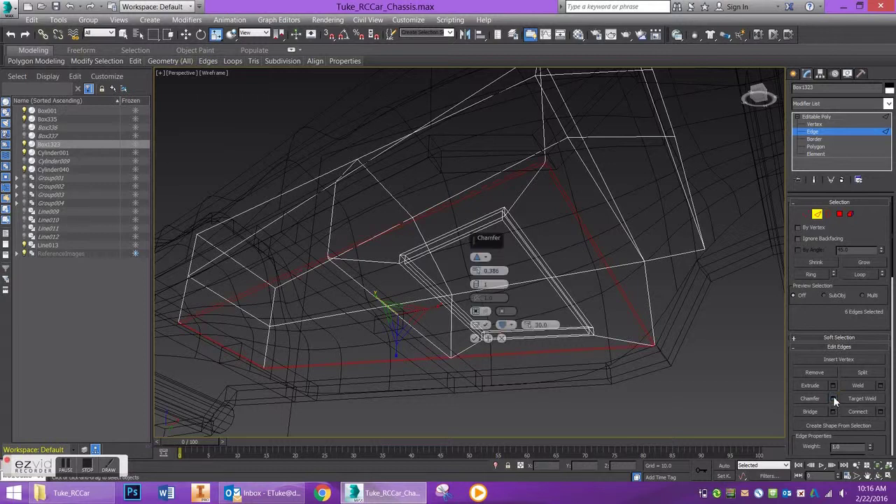
{"action": "left_click_drag", "start_coordinate": [476, 273], "coordinate": [468, 283]}
{"action": "key", "text": "F3"}
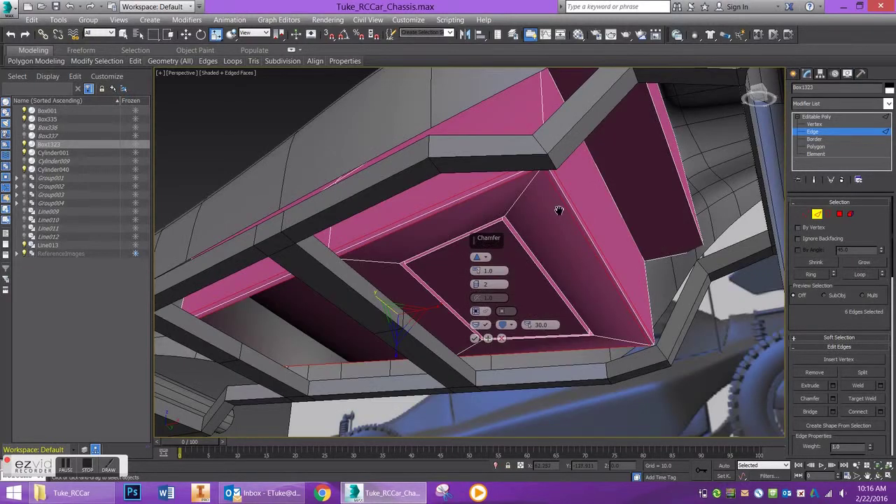
{"action": "scroll", "coordinate": [557, 208], "scroll_direction": "up", "scroll_amount": 3}
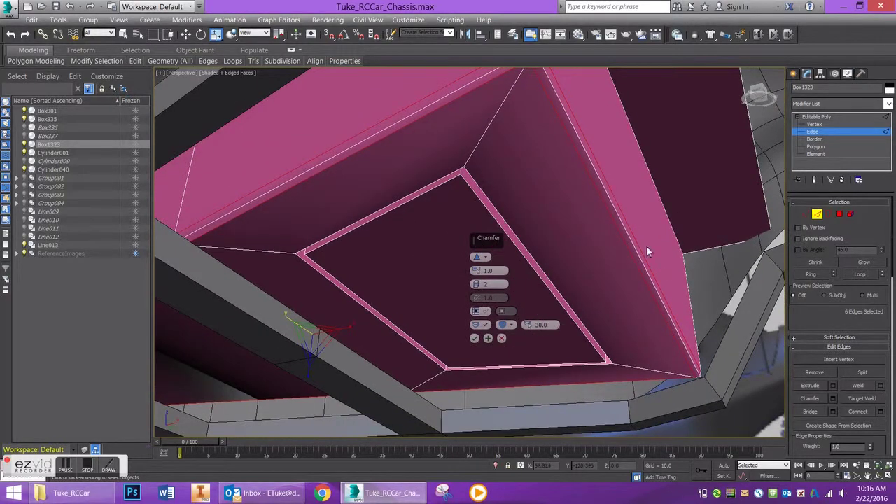
{"action": "left_click", "coordinate": [474, 338]}
Chamfer the four inner edges of the groove around the inset panel by 0.264 with 2 segments, and leave edge editing
{"action": "left_click", "coordinate": [515, 249]}
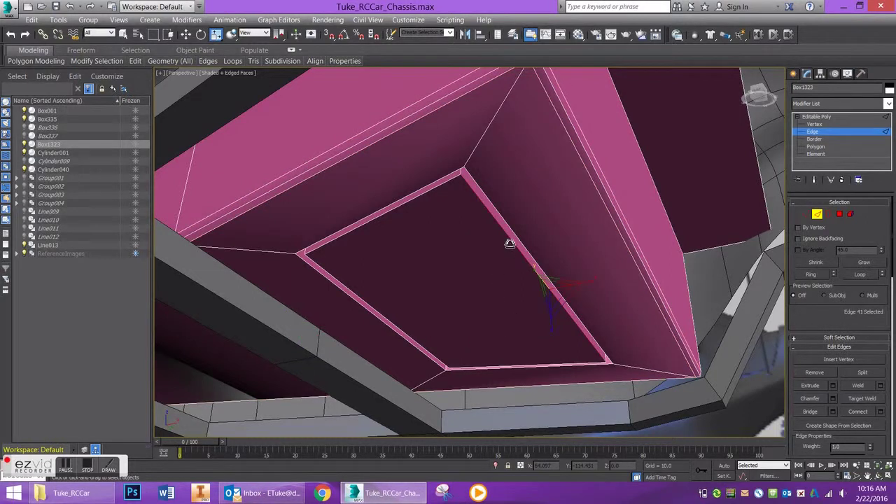
{"action": "left_click", "coordinate": [414, 201], "text": "ctrl"}
{"action": "left_click", "coordinate": [397, 327], "text": "ctrl"}
{"action": "double_click", "coordinate": [468, 369], "text": "ctrl"}
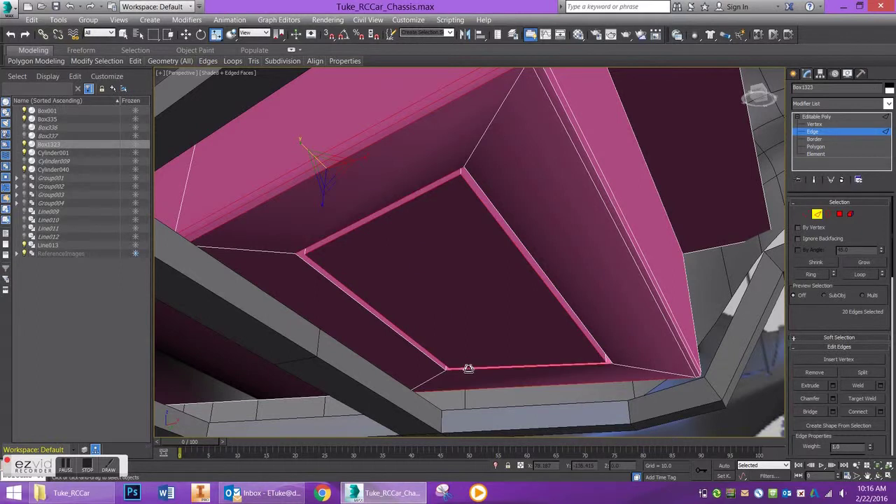
{"action": "key", "text": "ctrl+z"}
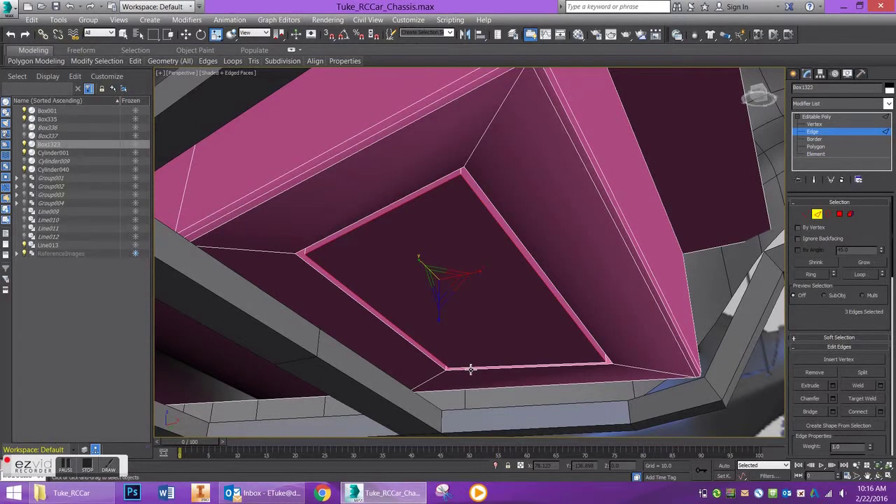
{"action": "left_click", "coordinate": [470, 369], "text": "ctrl"}
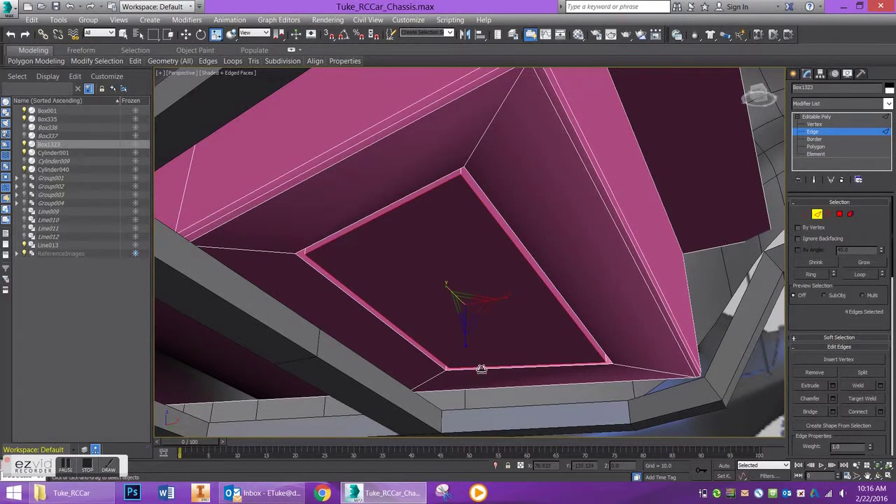
{"action": "left_click", "coordinate": [833, 399]}
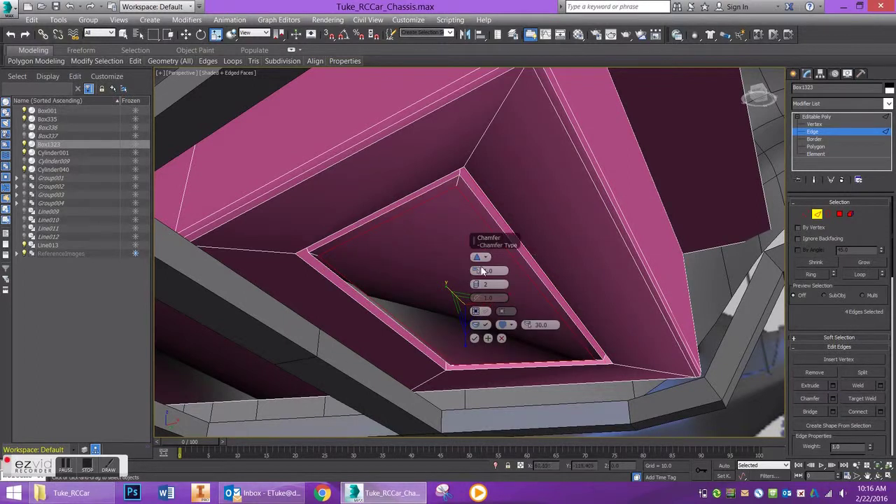
{"action": "left_click_drag", "start_coordinate": [478, 273], "coordinate": [476, 272]}
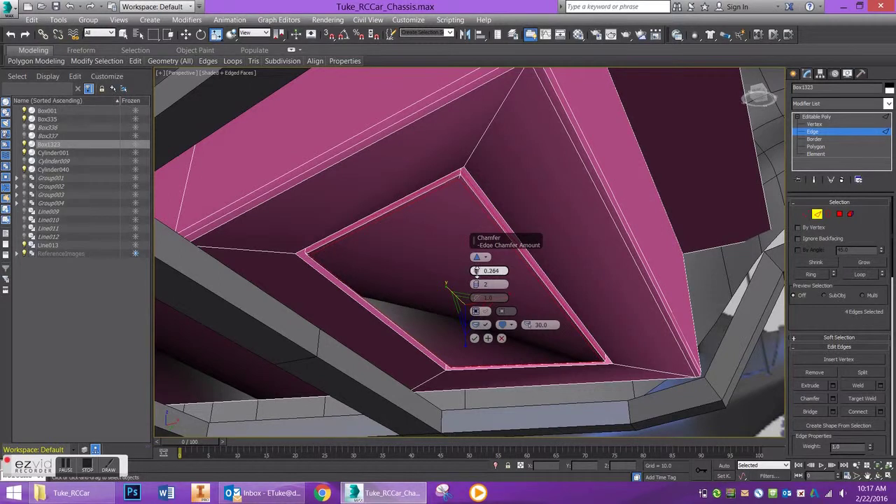
{"action": "left_click", "coordinate": [475, 338]}
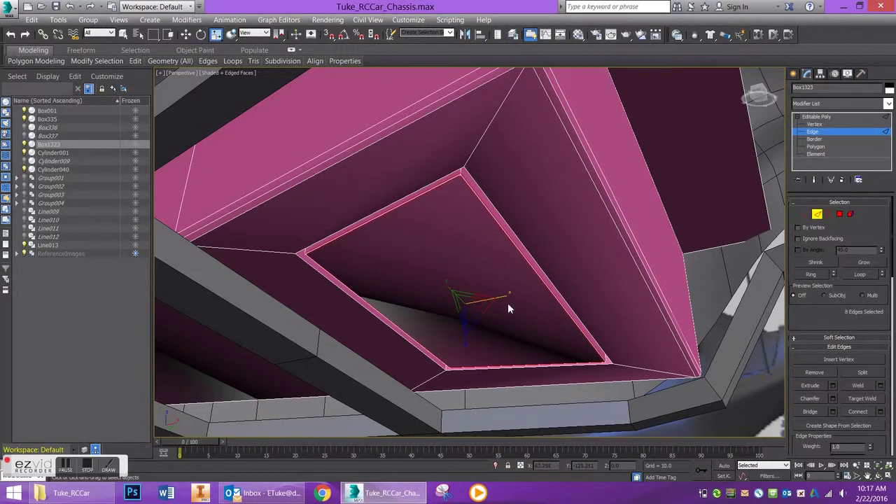
{"action": "middle_click_drag", "start_coordinate": [509, 304], "coordinate": [456, 258], "text": "alt"}
{"action": "scroll", "coordinate": [462, 258], "scroll_direction": "up", "scroll_amount": 3}
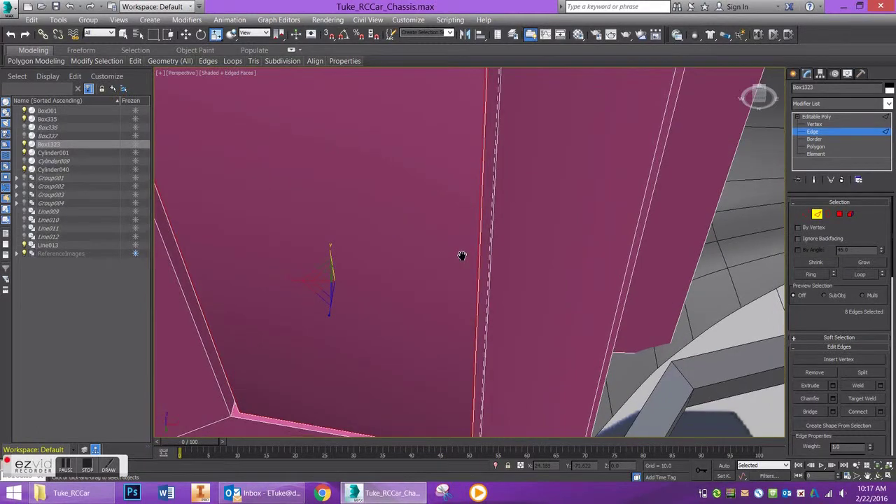
{"action": "scroll", "coordinate": [466, 260], "scroll_direction": "down", "scroll_amount": 4}
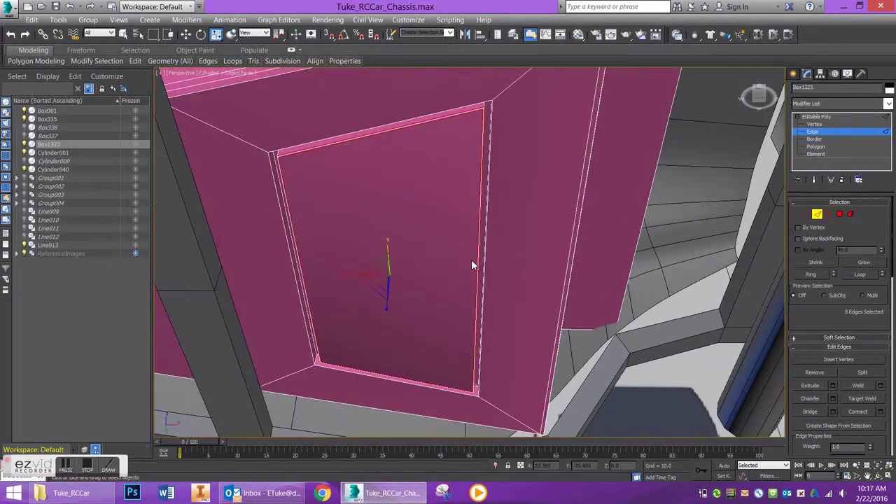
{"action": "left_click", "coordinate": [818, 214]}
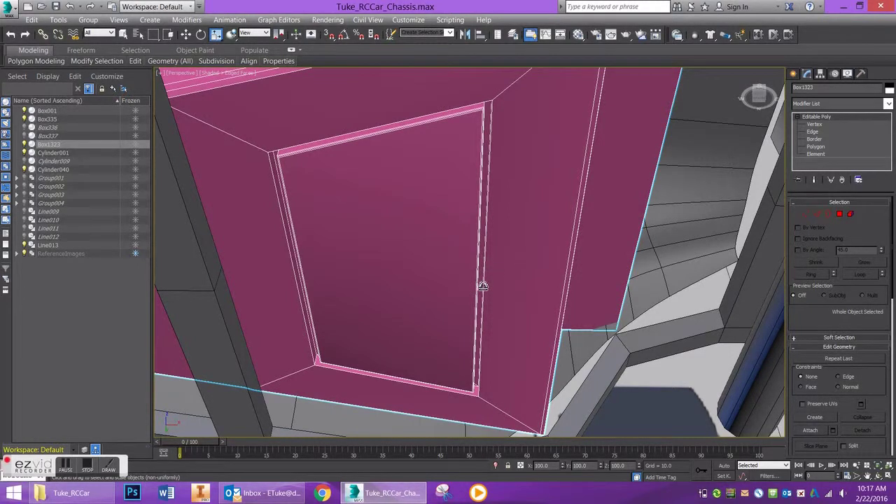
Create a small cylinder in the front wireframe view just below the box's underside, about 1.08 in radius and 0.55 high
{"action": "key", "text": "f"}
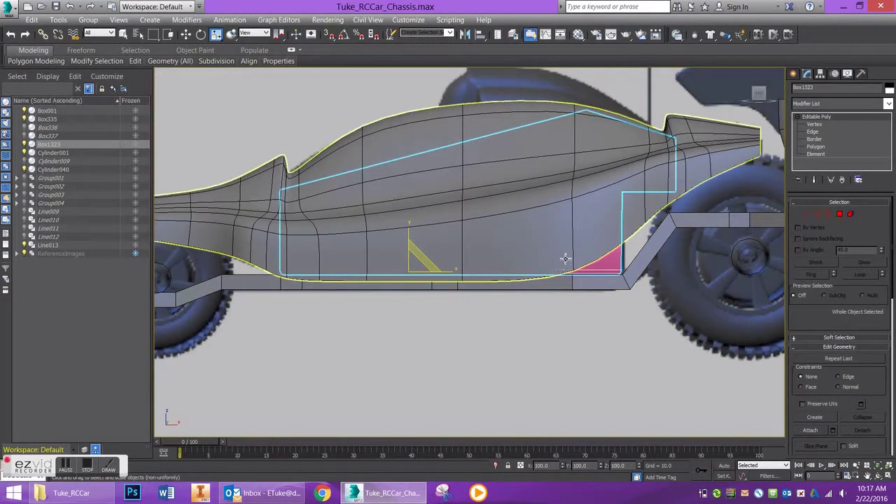
{"action": "key", "text": "F3"}
{"action": "scroll", "coordinate": [581, 253], "scroll_direction": "up", "scroll_amount": 6}
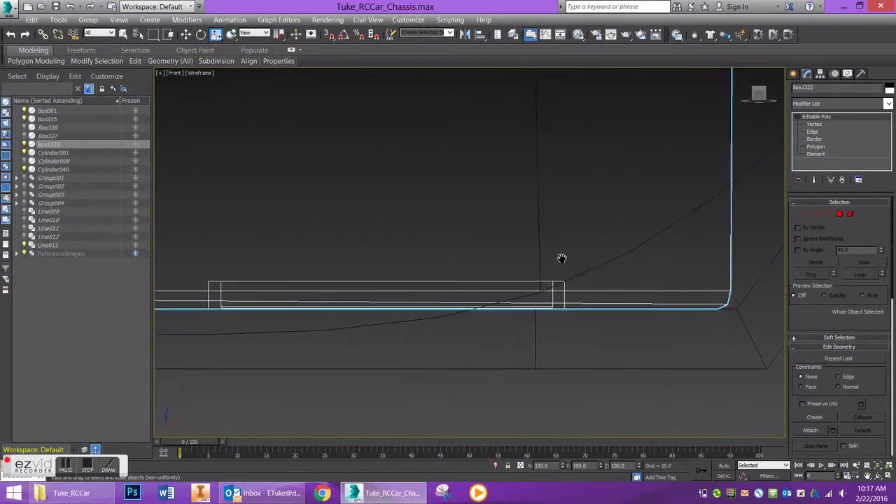
{"action": "left_click", "coordinate": [794, 74]}
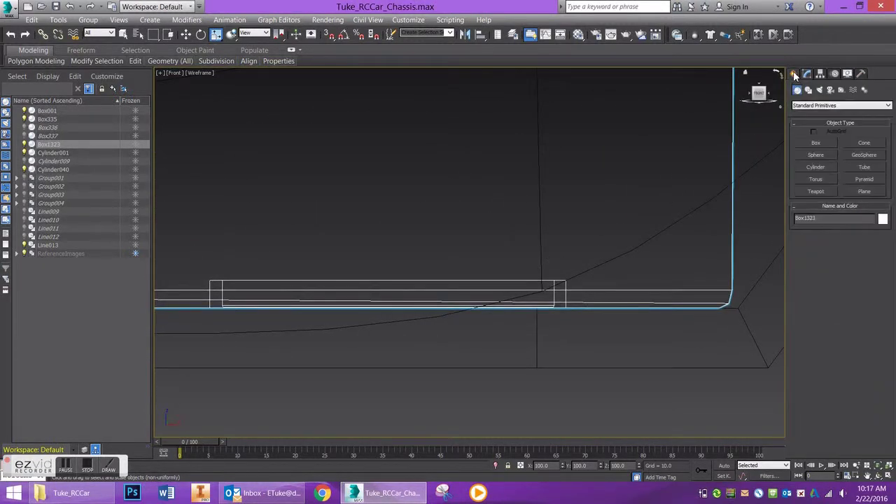
{"action": "left_click", "coordinate": [815, 166]}
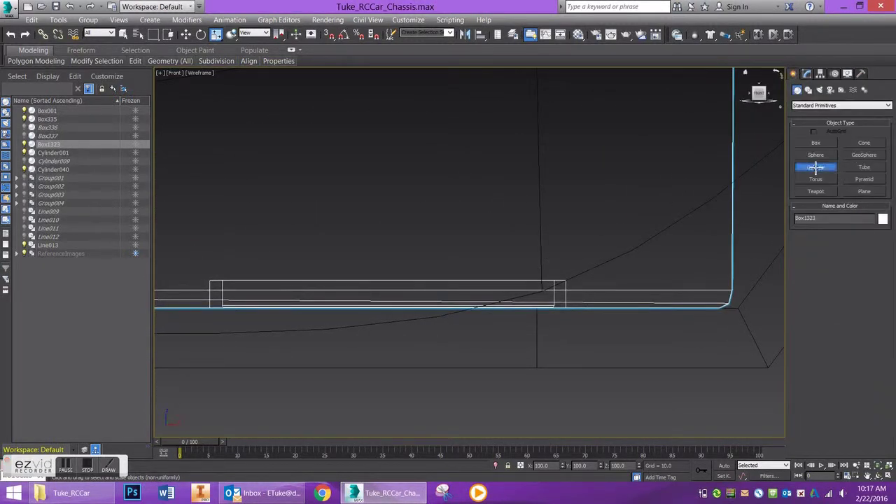
{"action": "left_click_drag", "start_coordinate": [492, 340], "coordinate": [503, 327]}
{"action": "left_click", "coordinate": [503, 318]}
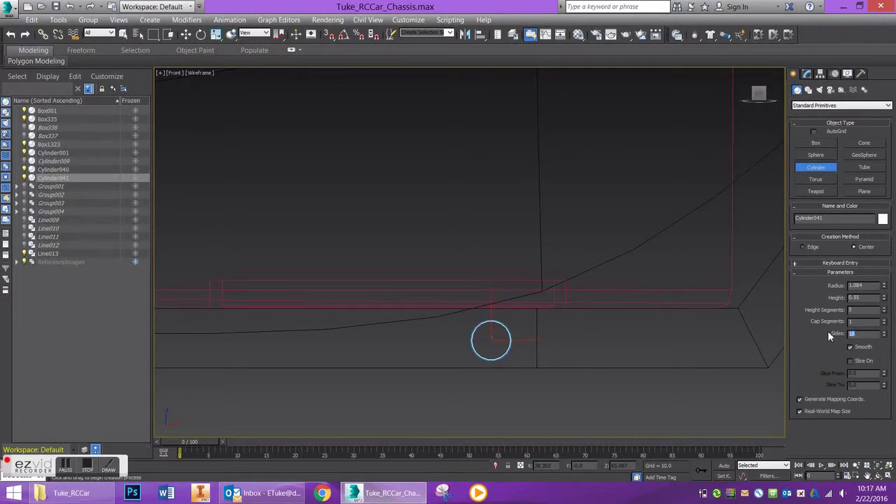
Set the new cylinder to 8 sides and 1 height segment, and finish creating it
{"action": "type", "text": "8"}
{"action": "key", "text": "Return"}
{"action": "middle_click_drag", "start_coordinate": [479, 312], "coordinate": [602, 243], "text": "alt"}
{"action": "key", "text": "f"}
{"action": "scroll", "coordinate": [556, 272], "scroll_direction": "up", "scroll_amount": 8}
{"action": "middle_click_drag", "start_coordinate": [593, 307], "coordinate": [593, 299]}
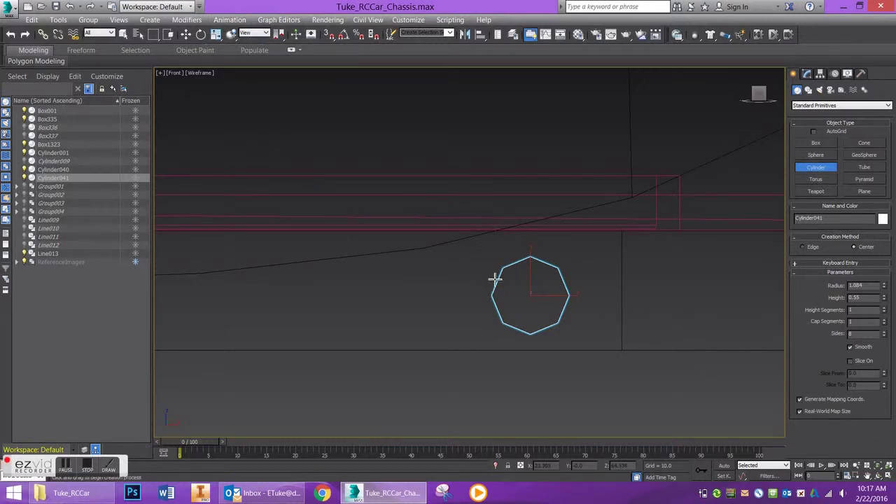
{"action": "scroll", "coordinate": [539, 281], "scroll_direction": "up", "scroll_amount": 4}
{"action": "scroll", "coordinate": [565, 274], "scroll_direction": "down", "scroll_amount": 3}
{"action": "right_click", "coordinate": [560, 278]}
Convert the eight-sided cylinder to an Editable Poly and switch to vertex editing
{"action": "right_click", "coordinate": [569, 282]}
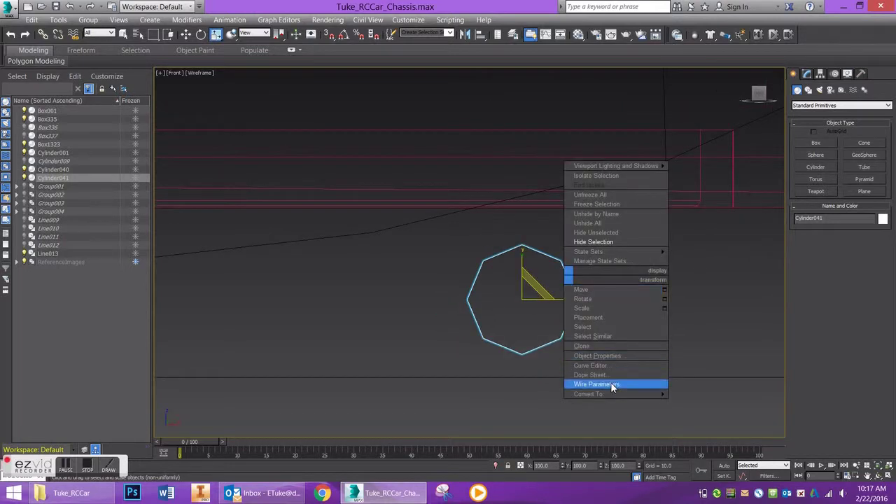
{"action": "mouse_move", "coordinate": [612, 397]}
{"action": "left_click", "coordinate": [711, 403]}
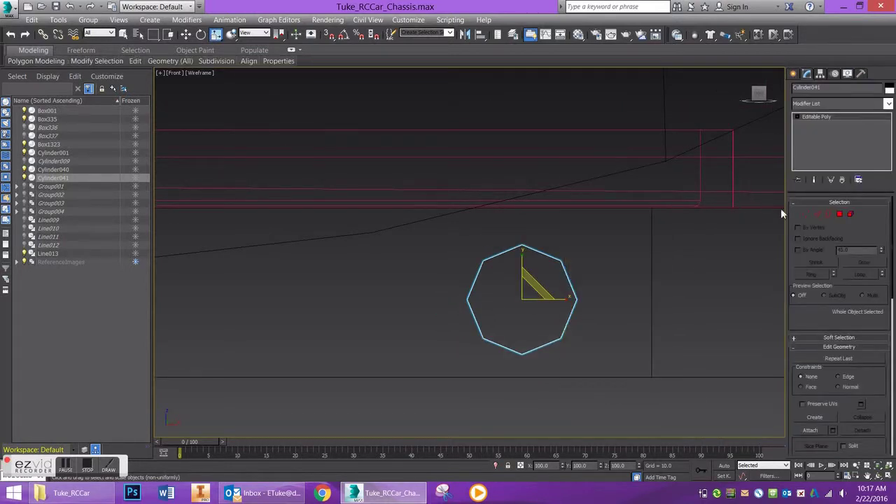
{"action": "left_click", "coordinate": [806, 213]}
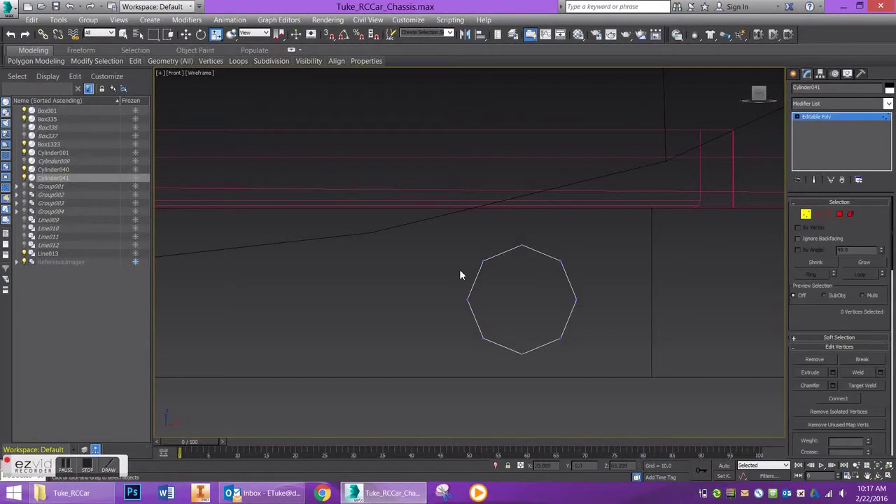
Select the four vertices along the cylinder's horizontal centre line, and leave vertex editing
{"action": "left_click_drag", "start_coordinate": [599, 297], "coordinate": [596, 314]}
{"action": "middle_click_drag", "start_coordinate": [486, 334], "coordinate": [486, 296], "text": "alt"}
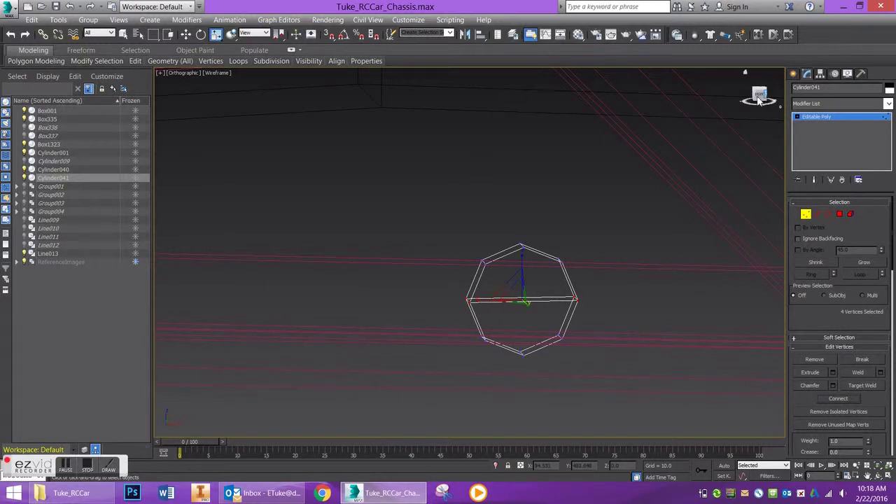
{"action": "left_click", "coordinate": [763, 96]}
{"action": "scroll", "coordinate": [557, 242], "scroll_direction": "up", "scroll_amount": 5}
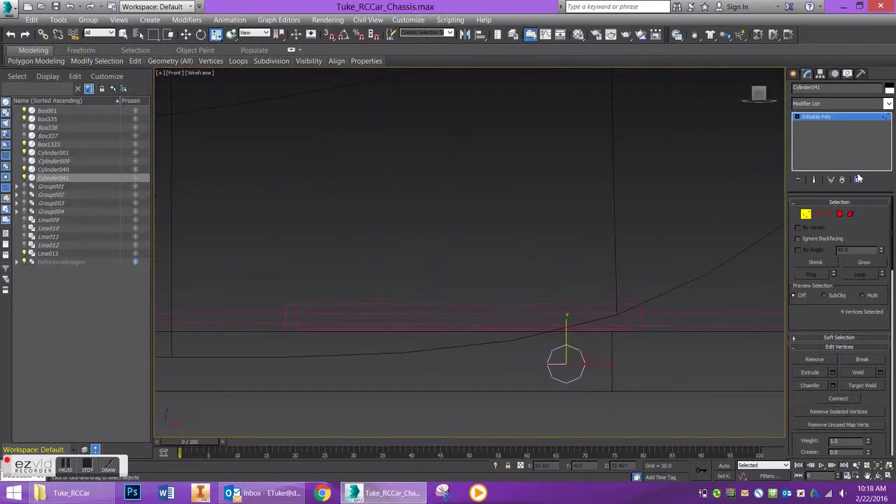
{"action": "left_click", "coordinate": [805, 214]}
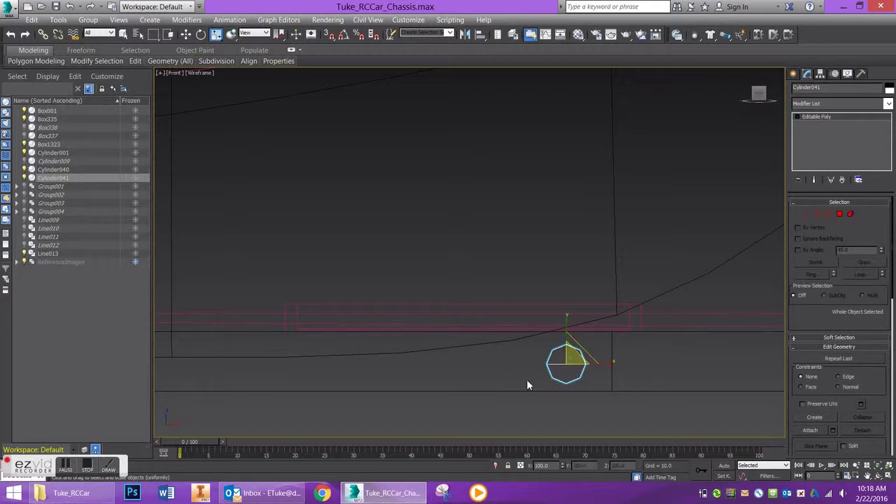
Move the eight-sided cylinder along X to about 24.04, and raise it to about Z 66.21 so it sits halfway into the box's underside
{"action": "mouse_move", "coordinate": [527, 380]}
{"action": "middle_mouse_down", "text": "alt"}
{"action": "mouse_move", "coordinate": [531, 318]}
{"action": "mouse_move", "coordinate": [502, 217]}
{"action": "middle_mouse_up", "text": "alt"}
{"action": "key", "text": "F3"}
{"action": "scroll", "coordinate": [540, 277], "scroll_direction": "up", "scroll_amount": 2}
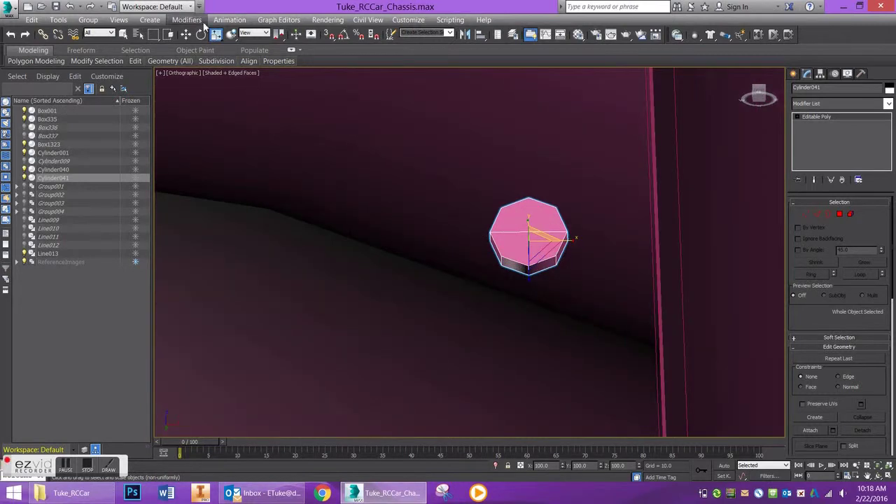
{"action": "left_click", "coordinate": [186, 34]}
{"action": "left_click_drag", "start_coordinate": [588, 243], "coordinate": [628, 240]}
{"action": "mouse_move", "coordinate": [620, 248]}
{"action": "middle_mouse_down", "text": "alt"}
{"action": "mouse_move", "coordinate": [613, 268]}
{"action": "mouse_move", "coordinate": [633, 280]}
{"action": "middle_mouse_up", "text": "alt"}
{"action": "key", "text": "F3"}
{"action": "left_click", "coordinate": [760, 94]}
{"action": "key", "text": "f"}
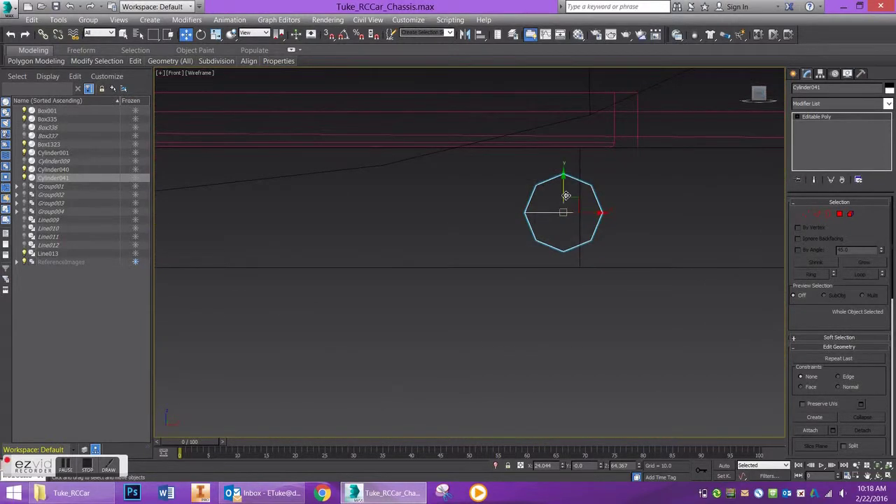
{"action": "left_click_drag", "start_coordinate": [563, 188], "coordinate": [567, 130]}
Try deleting the cylinder's upper vertices in the front view, undo the deletion, and leave vertex editing
{"action": "left_click", "coordinate": [807, 213]}
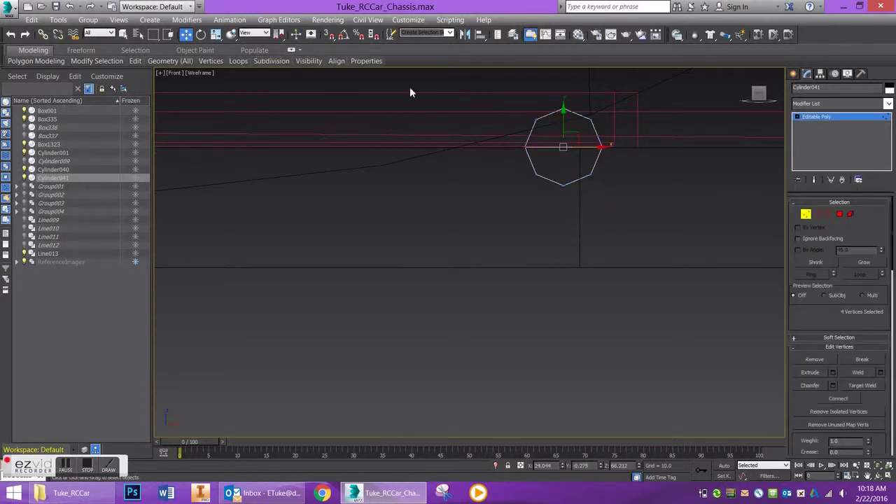
{"action": "left_click_drag", "start_coordinate": [665, 138], "coordinate": [664, 137]}
{"action": "key", "text": "Delete"}
{"action": "middle_click_drag", "start_coordinate": [479, 217], "coordinate": [499, 198], "text": "alt"}
{"action": "key", "text": "ctrl+z"}
{"action": "left_click", "coordinate": [805, 214]}
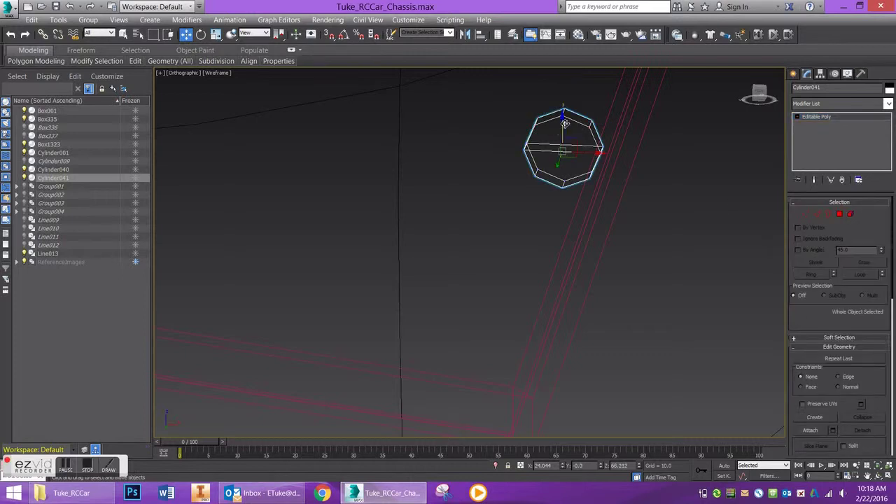
Clone the cylinder once just below the original, and rotate the copy 90 degrees about X with angle snap on so it lies flat
{"action": "left_click_drag", "start_coordinate": [565, 124], "coordinate": [565, 210], "text": "shift"}
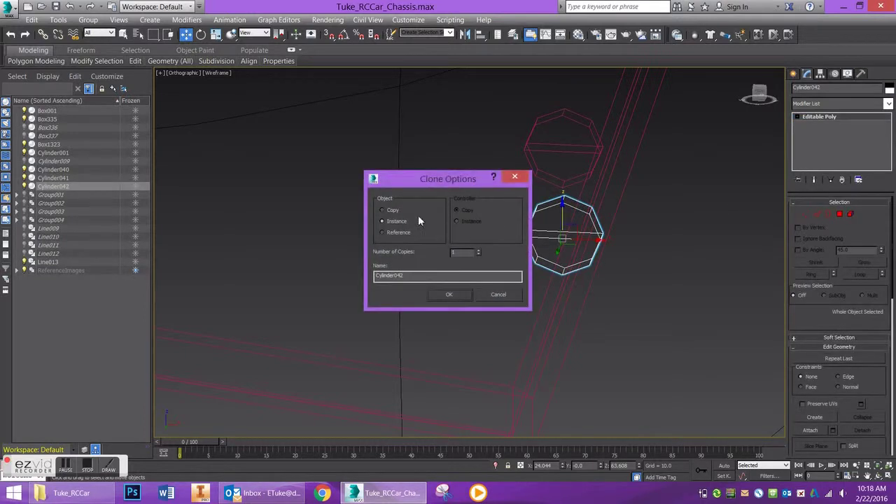
{"action": "key", "text": "Return"}
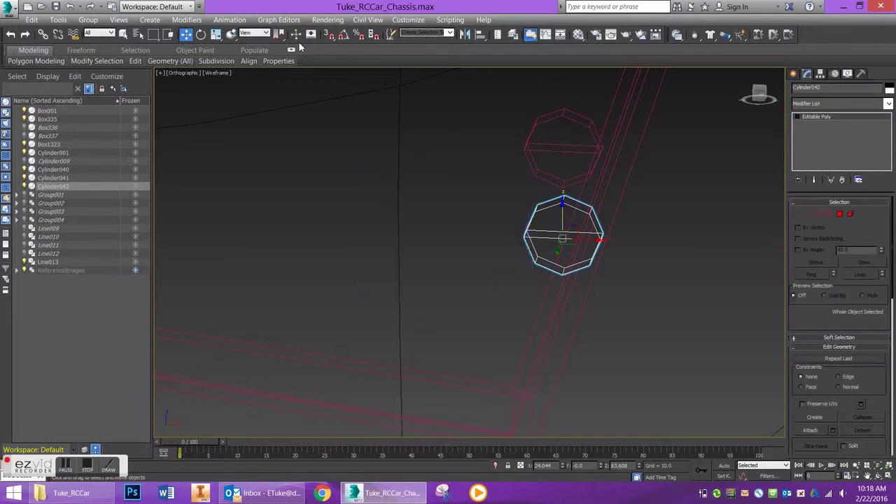
{"action": "left_click", "coordinate": [343, 35]}
{"action": "left_click", "coordinate": [201, 34]}
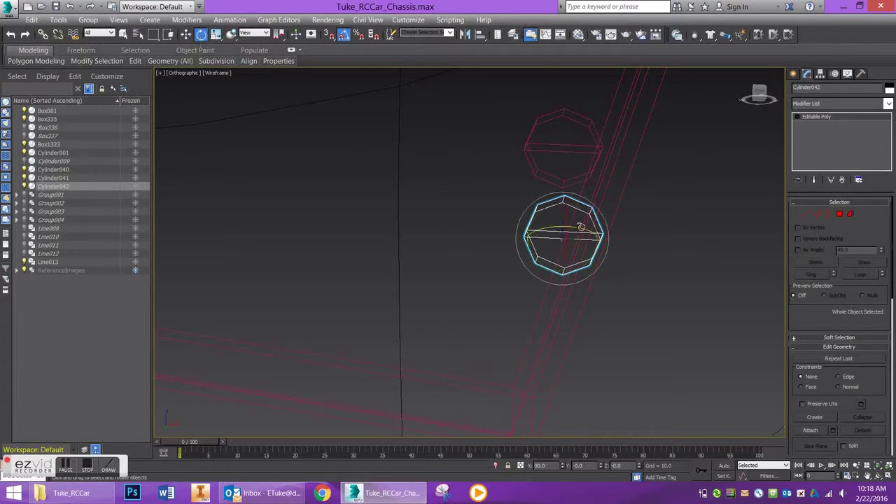
{"action": "left_click_drag", "start_coordinate": [582, 229], "coordinate": [538, 233]}
{"action": "left_click_drag", "start_coordinate": [586, 260], "coordinate": [564, 252]}
{"action": "middle_click_drag", "start_coordinate": [584, 242], "coordinate": [622, 245], "text": "alt"}
Align the flat copy to the original cylinder, and move it along X to about 19.4 so it sits beside the original
{"action": "left_click", "coordinate": [480, 34]}
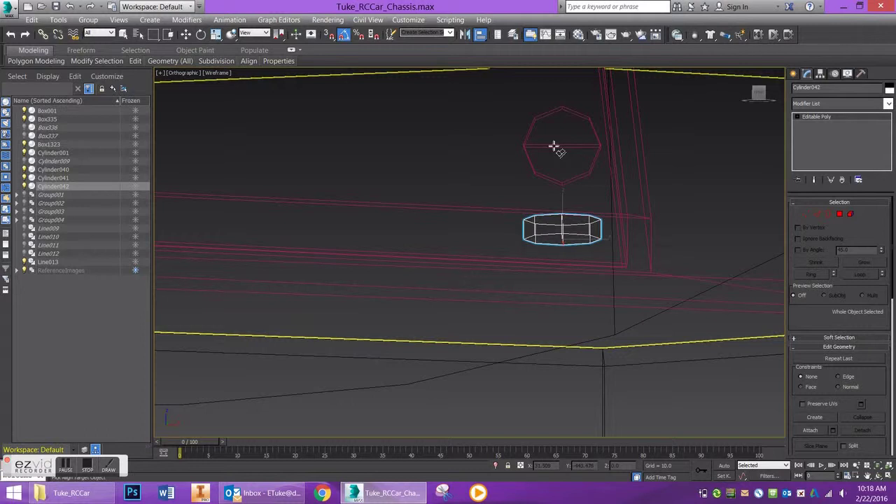
{"action": "left_click", "coordinate": [556, 146]}
{"action": "key", "text": "Return"}
{"action": "key", "text": "F3"}
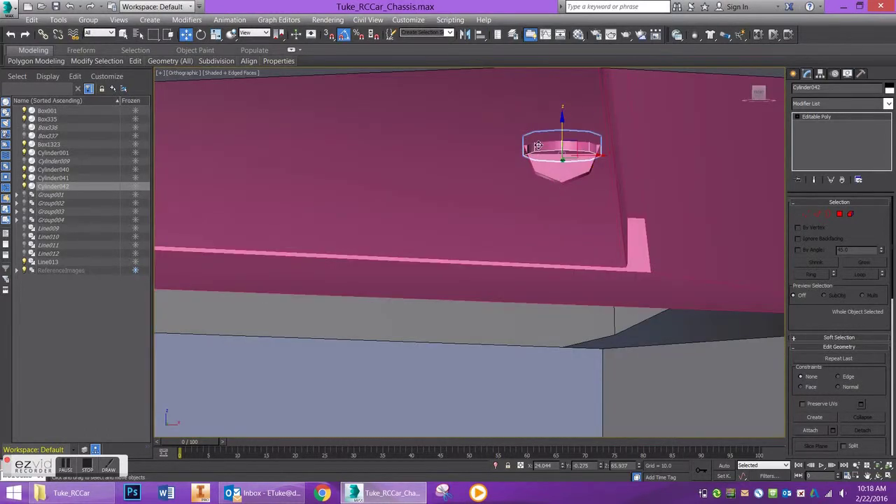
{"action": "left_click_drag", "start_coordinate": [563, 132], "coordinate": [464, 163]}
{"action": "middle_click_drag", "start_coordinate": [480, 164], "coordinate": [503, 146], "text": "alt"}
{"action": "key", "text": "p"}
{"action": "scroll", "coordinate": [483, 195], "scroll_direction": "down", "scroll_amount": 2}
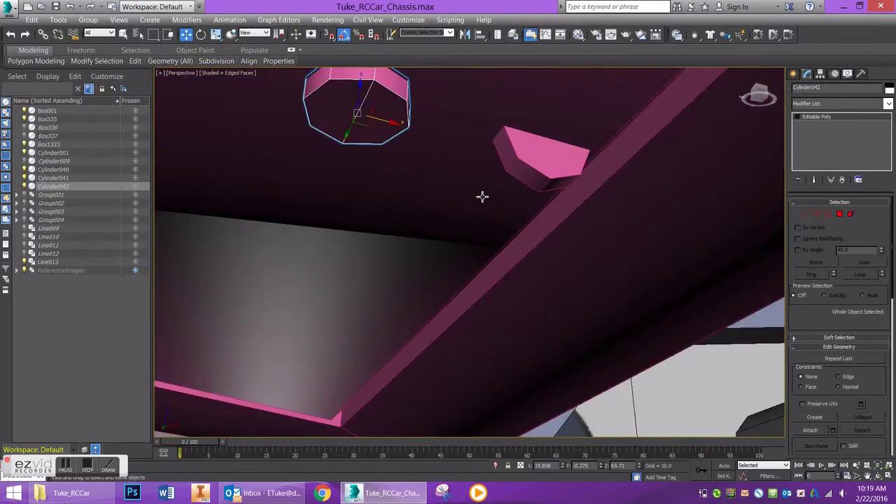
Delete the six upper vertices of the upright original cylinder to keep only its lower half, and leave vertex editing
{"action": "middle_click_drag", "start_coordinate": [493, 196], "coordinate": [466, 204], "text": "alt"}
{"action": "left_click", "coordinate": [547, 199]}
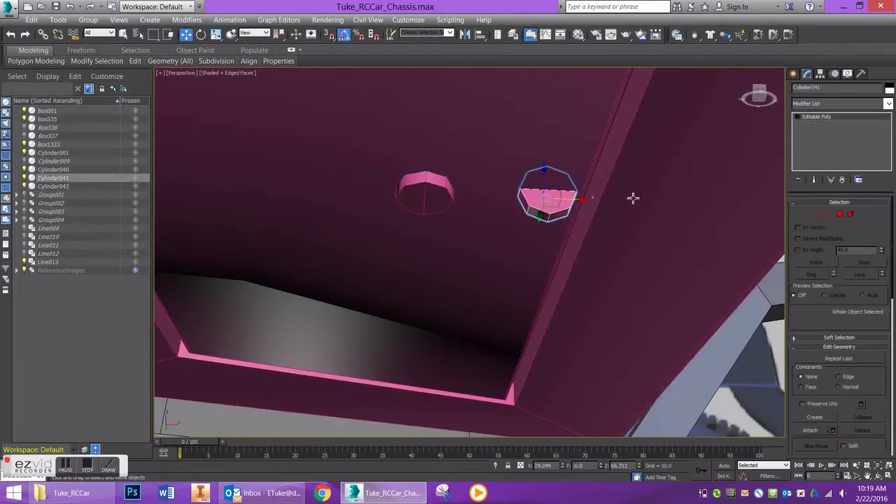
{"action": "left_click", "coordinate": [809, 214]}
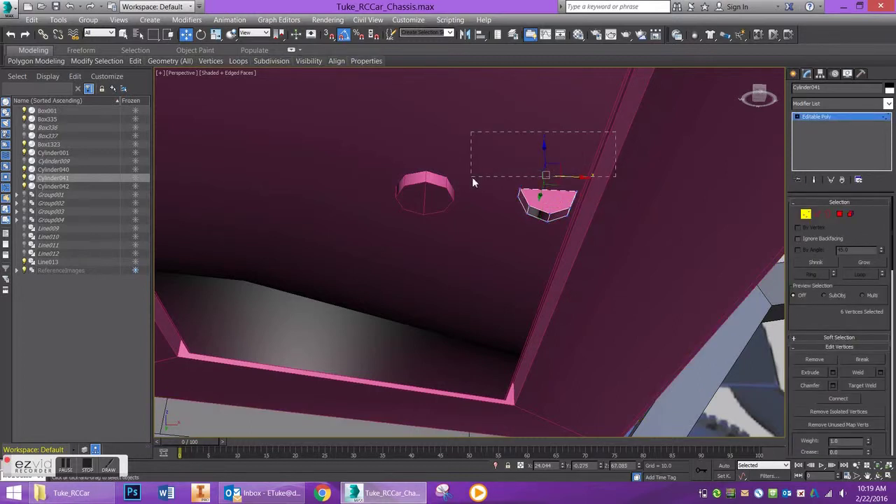
{"action": "left_click_drag", "start_coordinate": [483, 176], "coordinate": [491, 167]}
{"action": "key", "text": "F3"}
{"action": "left_click_drag", "start_coordinate": [609, 145], "coordinate": [493, 192]}
{"action": "key", "text": "Delete"}
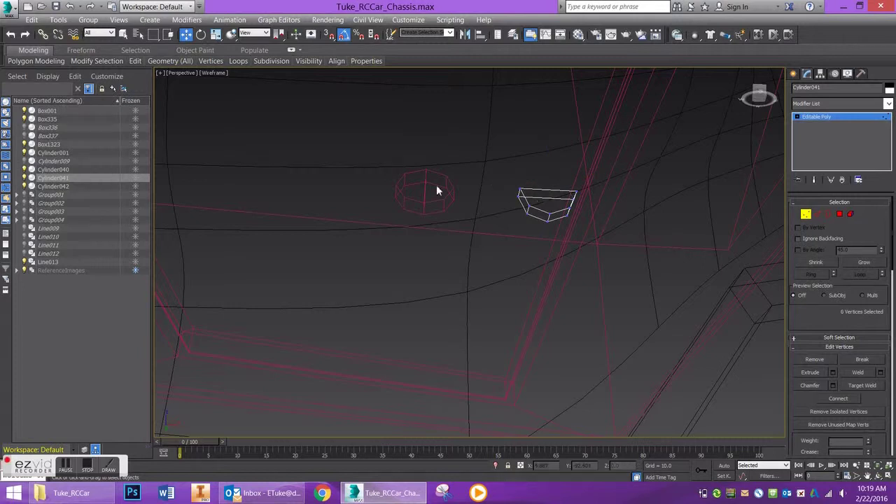
{"action": "left_click", "coordinate": [808, 214]}
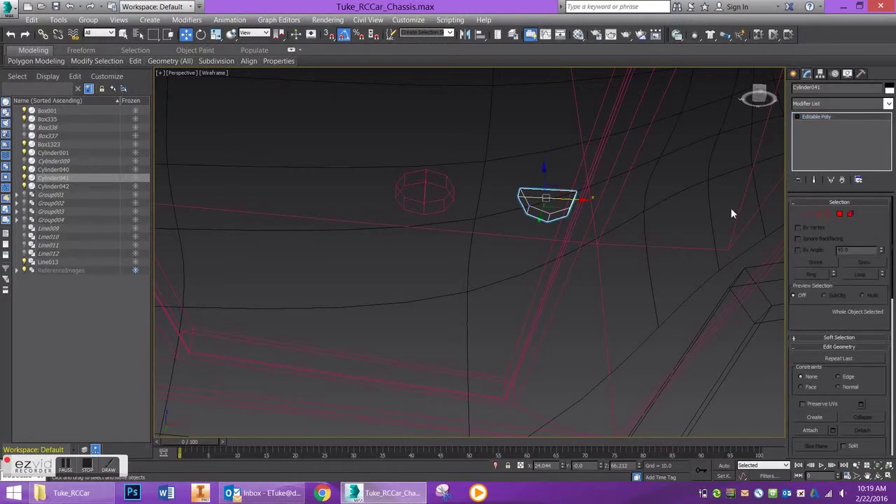
Examine the flat cylinder and the half cylinder up close on the box's underside
{"action": "key", "text": "F3"}
{"action": "left_click", "coordinate": [428, 194]}
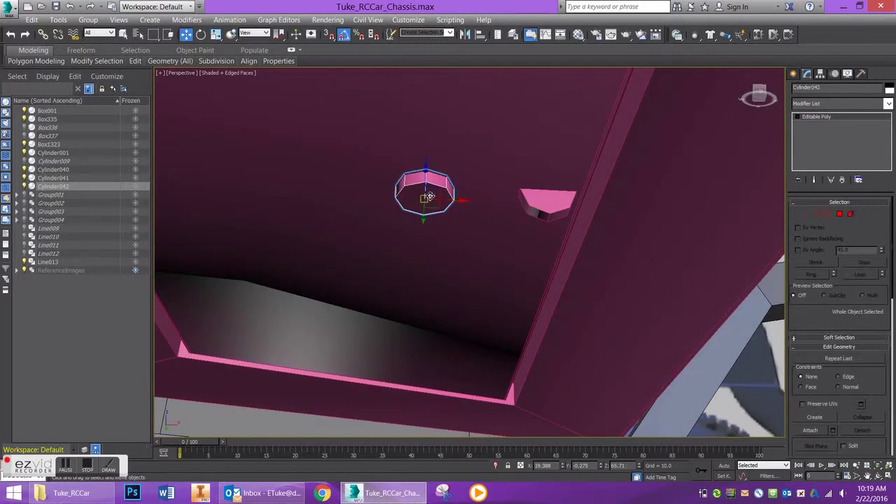
{"action": "key", "text": "z"}
{"action": "scroll", "coordinate": [494, 199], "scroll_direction": "down", "scroll_amount": 5}
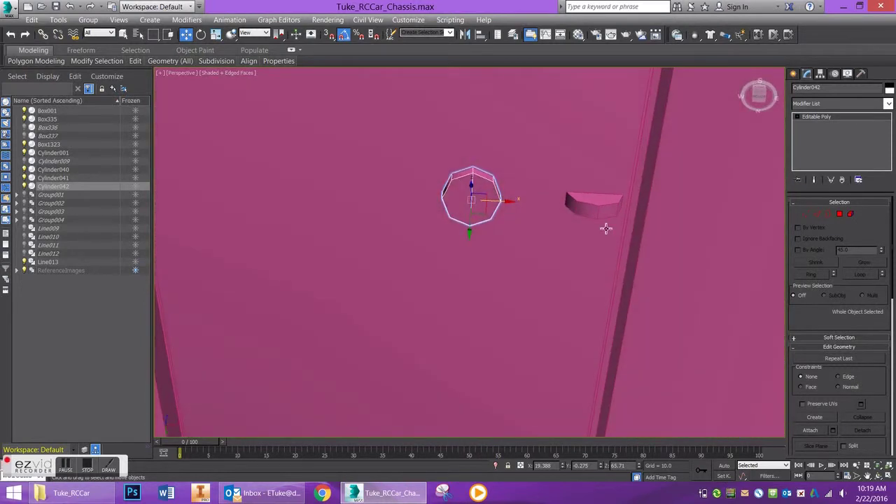
{"action": "left_click", "coordinate": [595, 207]}
{"action": "scroll", "coordinate": [484, 204], "scroll_direction": "up", "scroll_amount": 5}
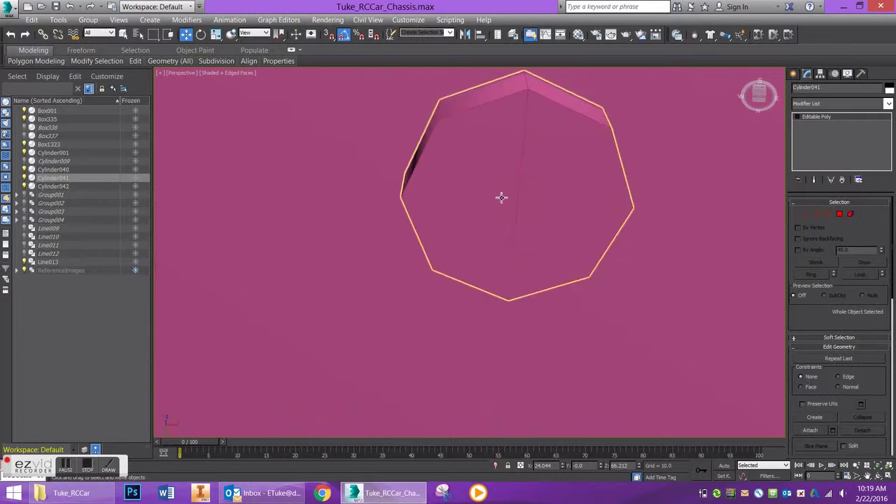
{"action": "scroll", "coordinate": [525, 198], "scroll_direction": "down", "scroll_amount": 5}
{"action": "scroll", "coordinate": [622, 189], "scroll_direction": "up", "scroll_amount": 4}
Select the half cylinder's side polygon facing the flat cylinder, and leave polygon editing
{"action": "left_click", "coordinate": [839, 213]}
{"action": "left_click", "coordinate": [603, 202]}
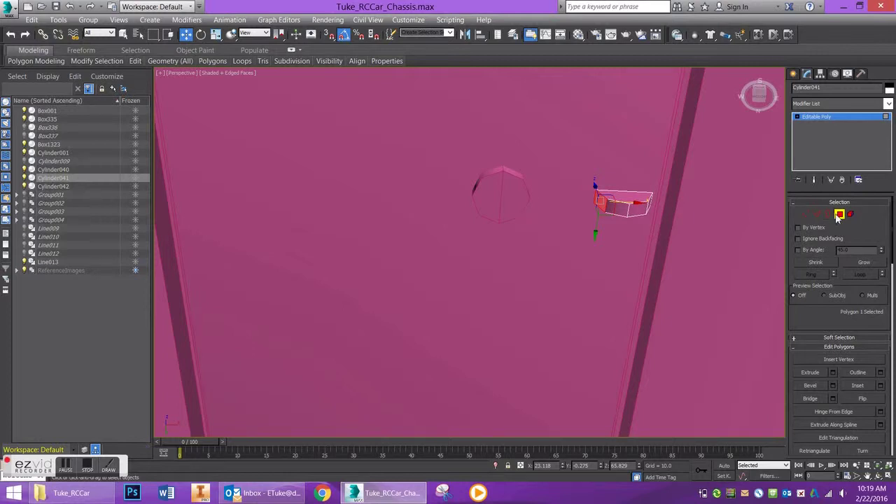
{"action": "left_click", "coordinate": [840, 214]}
{"action": "scroll", "coordinate": [512, 196], "scroll_direction": "up", "scroll_amount": 4}
{"action": "scroll", "coordinate": [512, 196], "scroll_direction": "down", "scroll_amount": 4}
{"action": "middle_click_drag", "start_coordinate": [512, 196], "coordinate": [442, 184]}
Rotate the flat cylinder about Z to about -109 degrees so one of its sides faces the half cylinder
{"action": "left_click", "coordinate": [455, 180]}
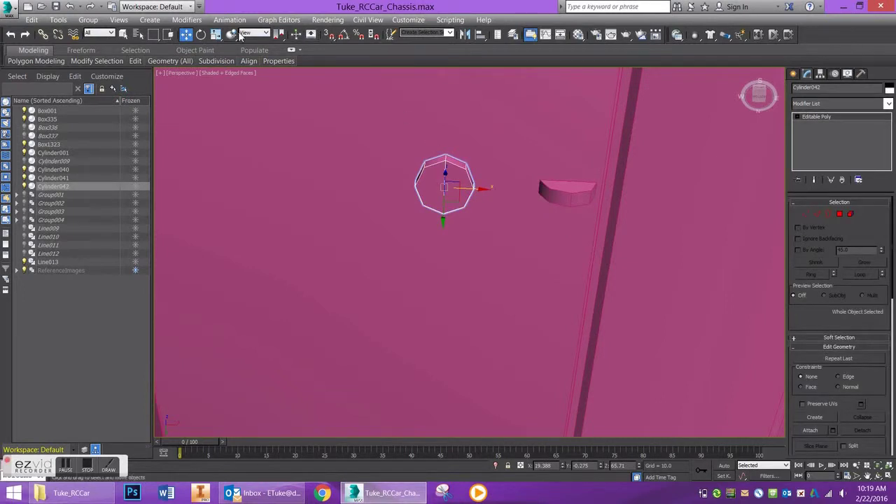
{"action": "left_click", "coordinate": [201, 34]}
{"action": "left_click_drag", "start_coordinate": [475, 177], "coordinate": [459, 161]}
{"action": "scroll", "coordinate": [513, 189], "scroll_direction": "up", "scroll_amount": 3}
{"action": "scroll", "coordinate": [513, 188], "scroll_direction": "down", "scroll_amount": 1}
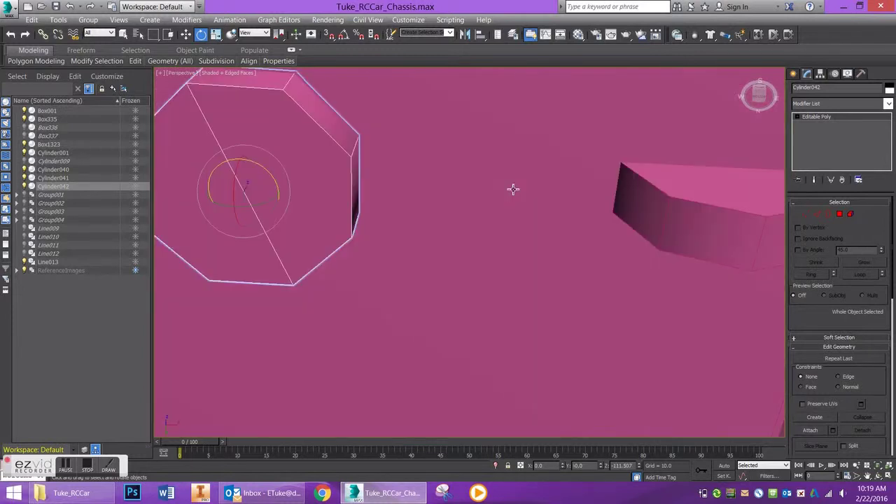
{"action": "middle_click_drag", "start_coordinate": [513, 189], "coordinate": [522, 172], "text": "alt"}
{"action": "left_click_drag", "start_coordinate": [272, 199], "coordinate": [248, 198]}
{"action": "key", "text": "ctrl+z"}
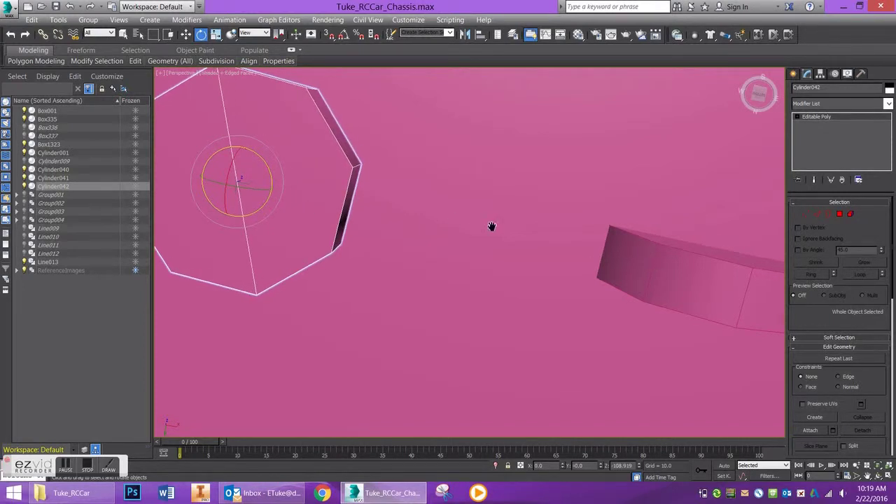
Attach the half cylinder to the flat full cylinder
{"action": "scroll", "coordinate": [492, 226], "scroll_direction": "down", "scroll_amount": 5}
{"action": "scroll", "coordinate": [619, 228], "scroll_direction": "up", "scroll_amount": 6}
{"action": "scroll", "coordinate": [633, 237], "scroll_direction": "down", "scroll_amount": 5}
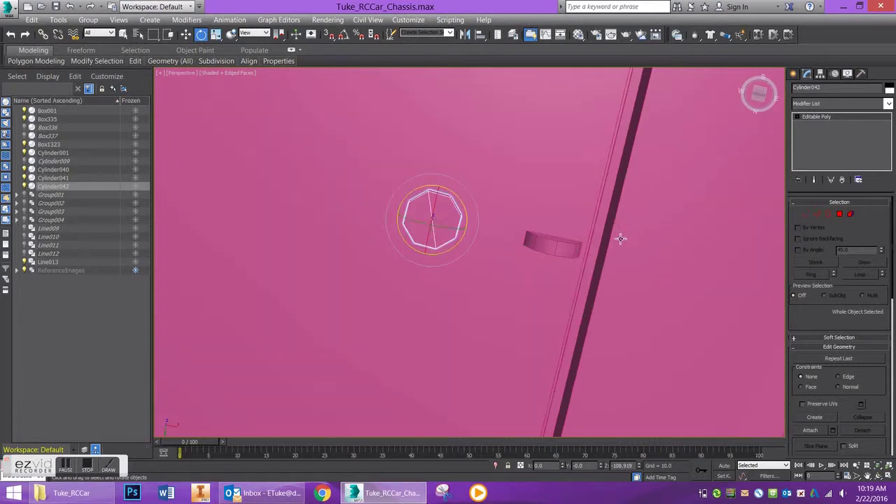
{"action": "middle_click_drag", "start_coordinate": [543, 245], "coordinate": [571, 231]}
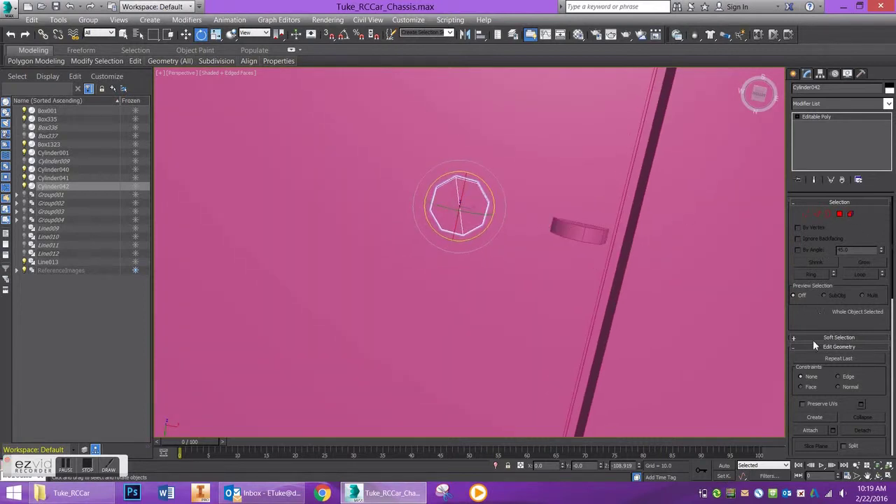
{"action": "left_click", "coordinate": [813, 433]}
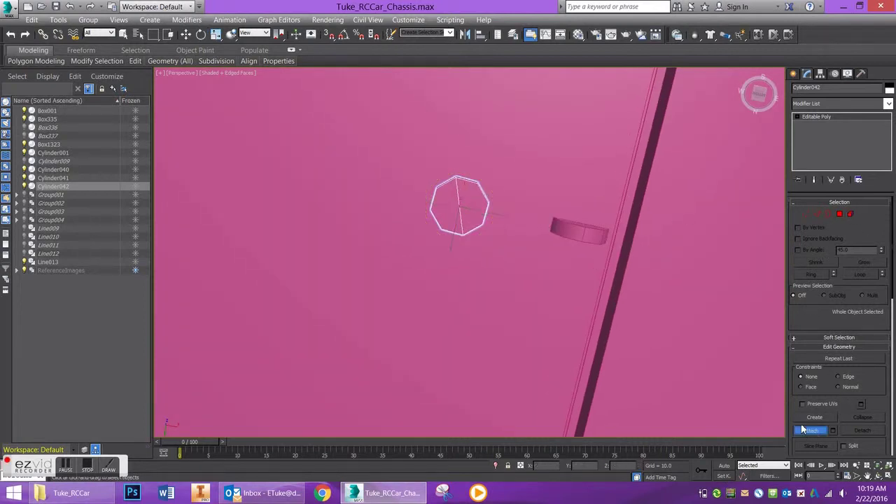
{"action": "left_click", "coordinate": [574, 233]}
Select the two facing side polygons of the half cylinder and the full cylinder, and leave polygon editing
{"action": "left_click", "coordinate": [840, 214]}
{"action": "left_click", "coordinate": [558, 226]}
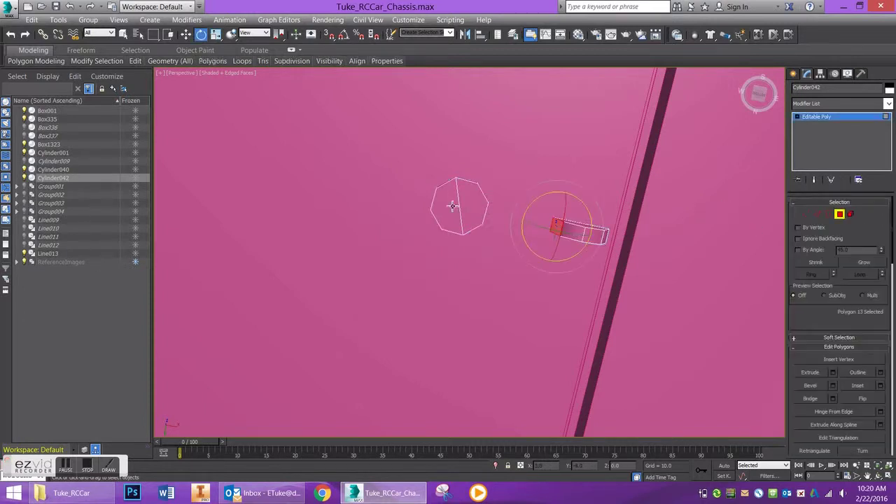
{"action": "middle_click_drag", "start_coordinate": [468, 228], "coordinate": [488, 215], "text": "alt"}
{"action": "left_click", "coordinate": [488, 214]}
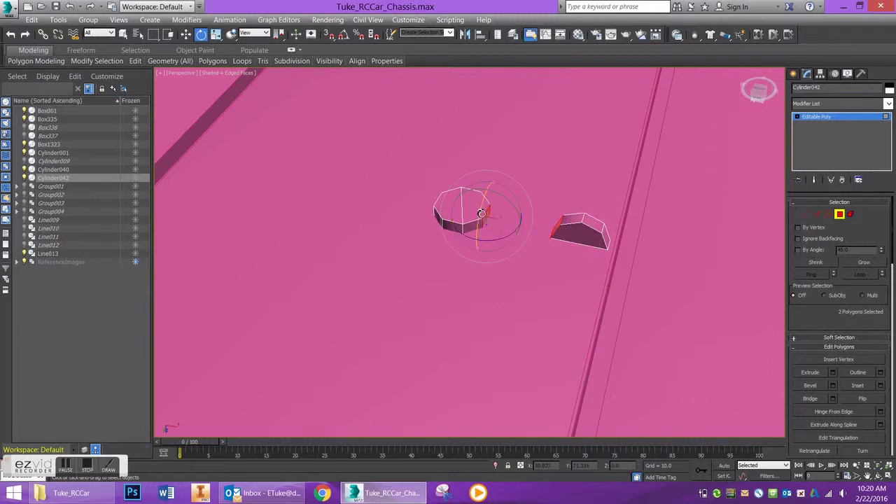
{"action": "left_click", "coordinate": [840, 215]}
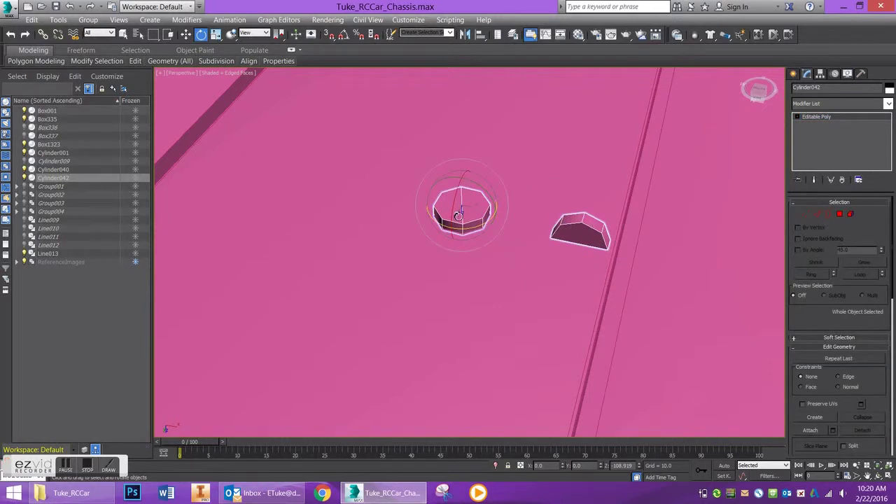
Move the full cylinder element along X by about -1.36, away from the half cylinder
{"action": "key", "text": "w"}
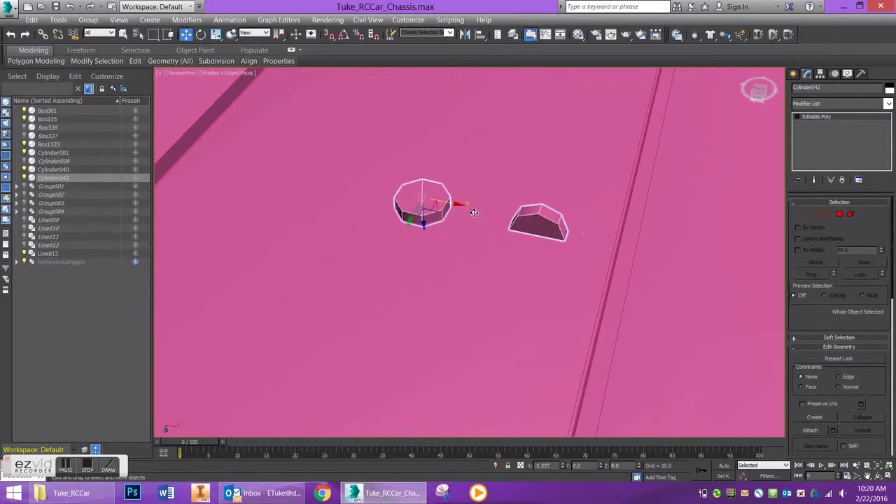
{"action": "left_click", "coordinate": [851, 215]}
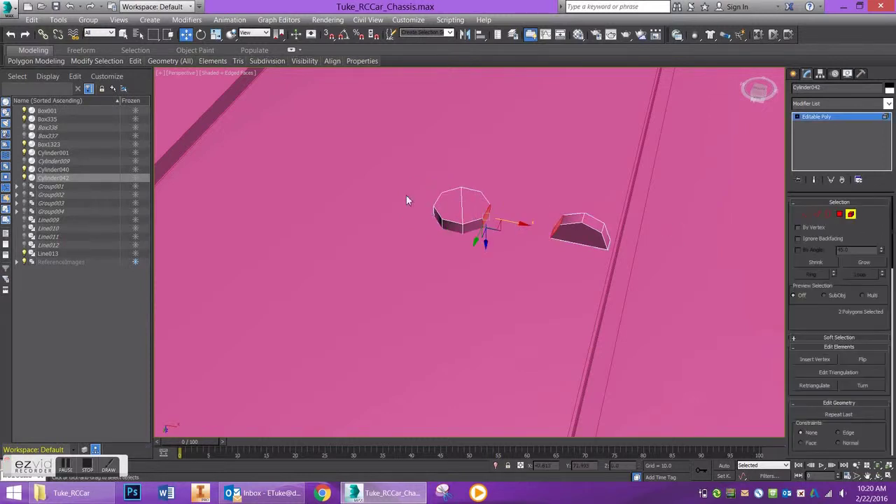
{"action": "left_click", "coordinate": [472, 208]}
{"action": "left_click_drag", "start_coordinate": [496, 219], "coordinate": [463, 212]}
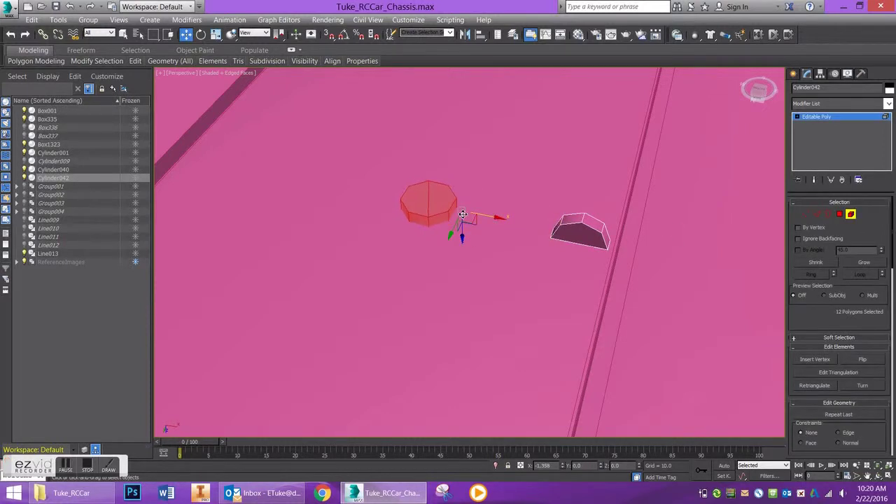
Select the half cylinder element and raise it slightly along Z to about 65.70
{"action": "left_click", "coordinate": [600, 238]}
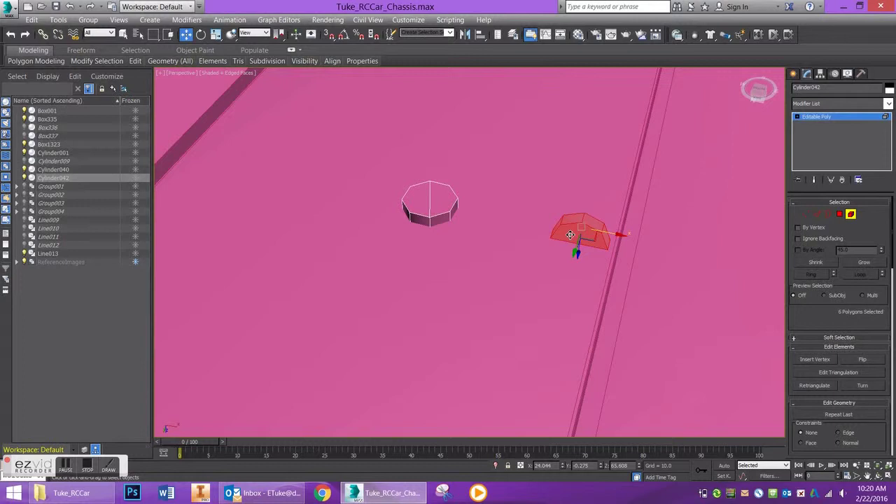
{"action": "left_click", "coordinate": [759, 100]}
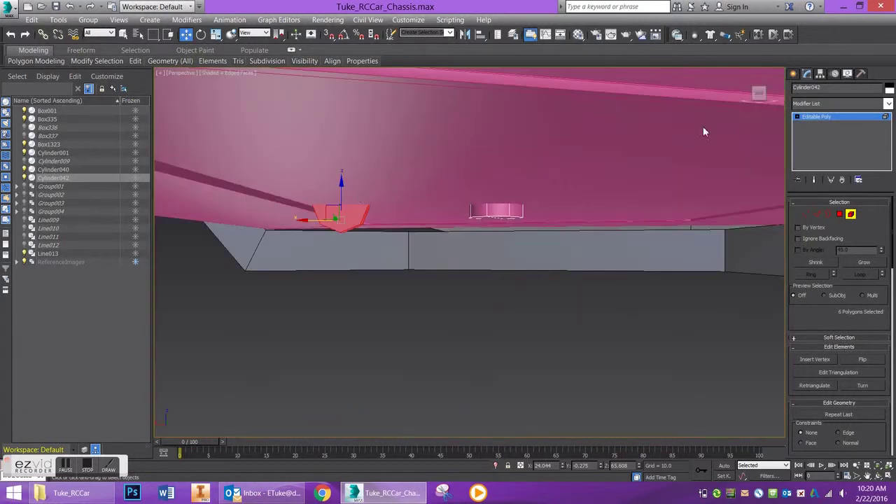
{"action": "scroll", "coordinate": [372, 185], "scroll_direction": "up", "scroll_amount": 3}
{"action": "middle_click_drag", "start_coordinate": [286, 181], "coordinate": [310, 194]}
{"action": "left_click_drag", "start_coordinate": [397, 238], "coordinate": [396, 228]}
{"action": "middle_click_drag", "start_coordinate": [409, 273], "coordinate": [361, 265], "text": "alt"}
Bridge the facing side polygons of the half cylinder and the octagonal cylinder, and leave polygon editing
{"action": "left_click", "coordinate": [840, 215]}
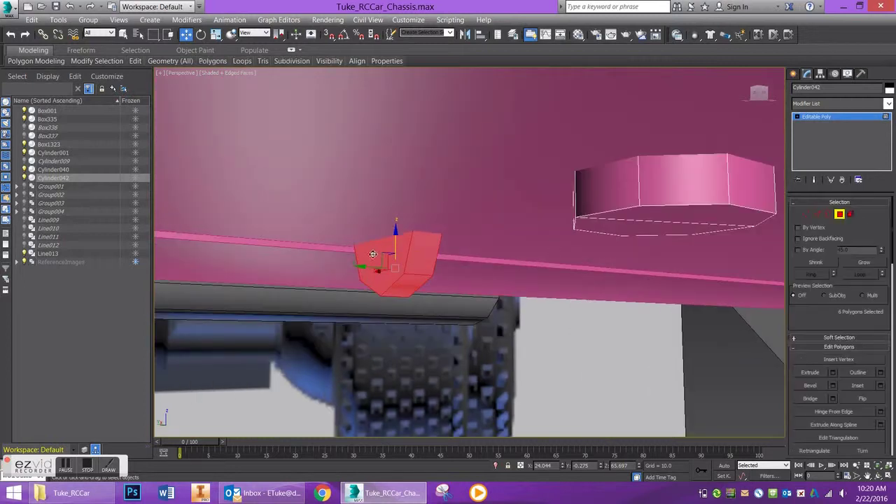
{"action": "left_click", "coordinate": [425, 253]}
{"action": "middle_click_drag", "start_coordinate": [425, 254], "coordinate": [429, 140], "text": "alt"}
{"action": "left_click", "coordinate": [522, 123], "text": "ctrl"}
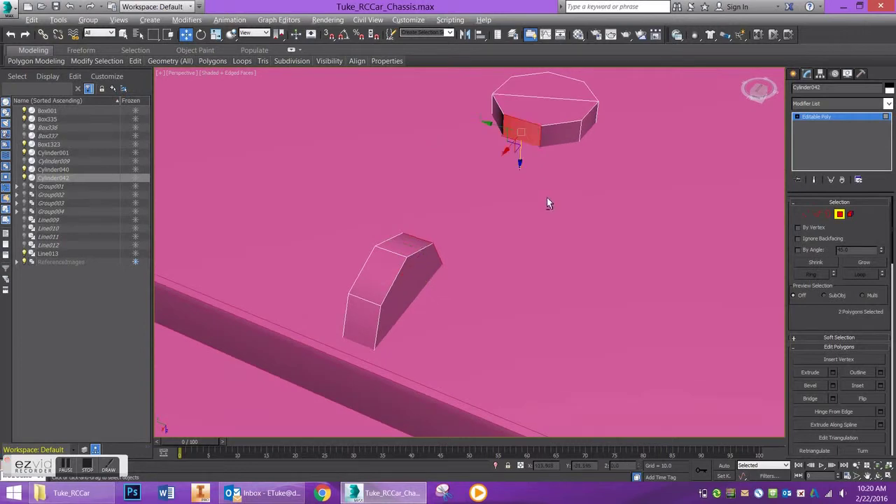
{"action": "middle_click_drag", "start_coordinate": [545, 198], "coordinate": [572, 188], "text": "alt"}
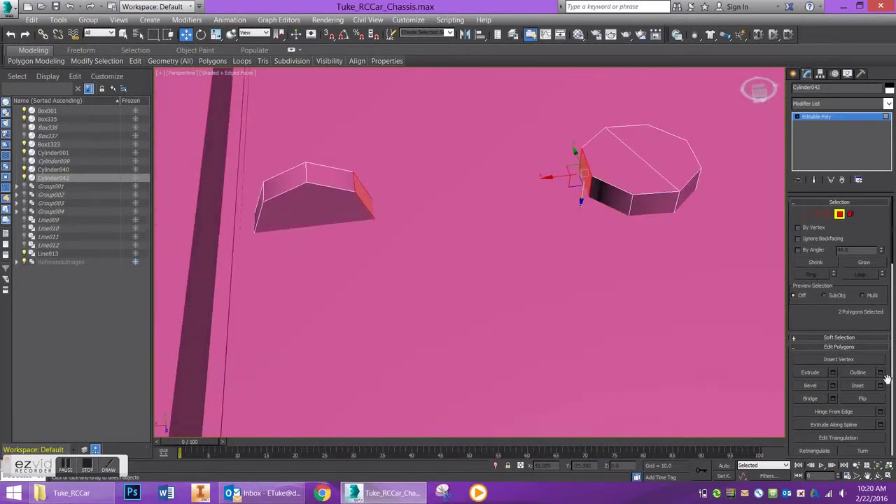
{"action": "left_click", "coordinate": [805, 398]}
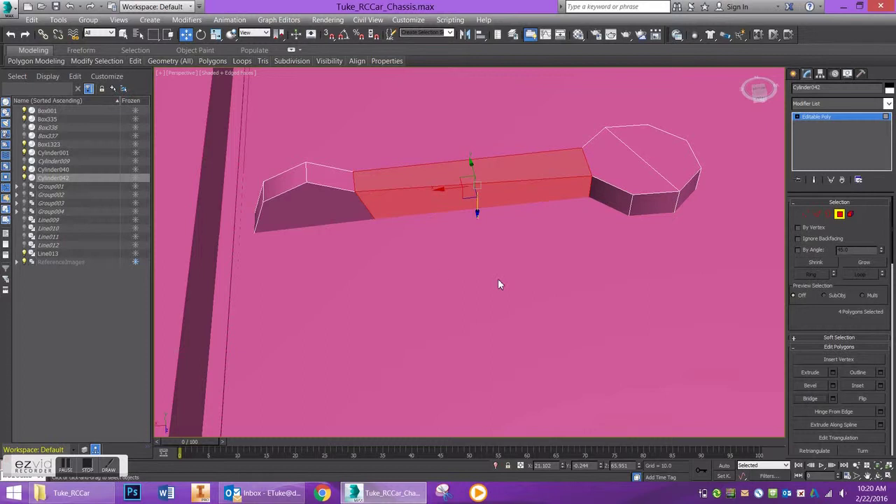
{"action": "middle_click_drag", "start_coordinate": [437, 276], "coordinate": [523, 238], "text": "alt"}
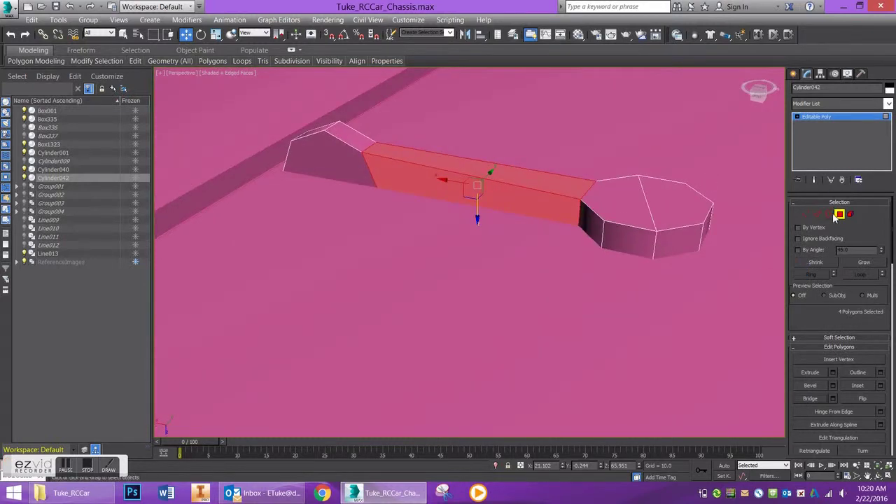
{"action": "left_click", "coordinate": [838, 213]}
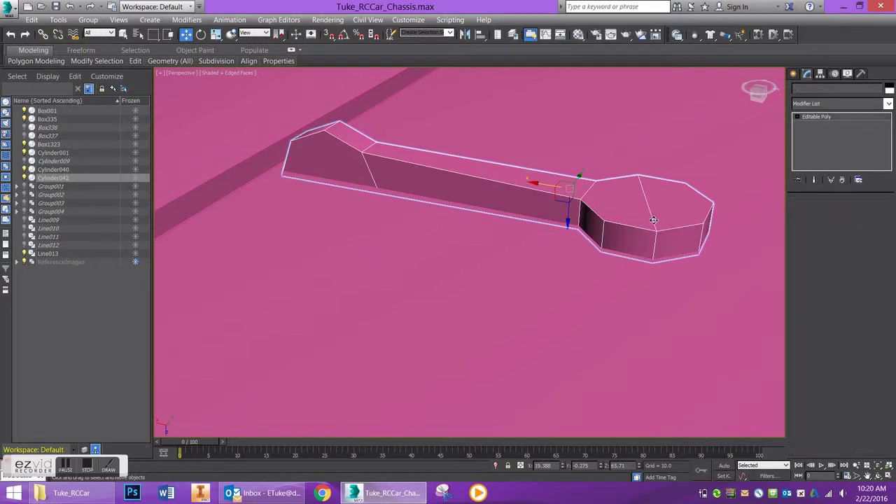
Remove the edge dividing the octagonal end's flat face and select the merged polygon
{"action": "left_click", "coordinate": [816, 214]}
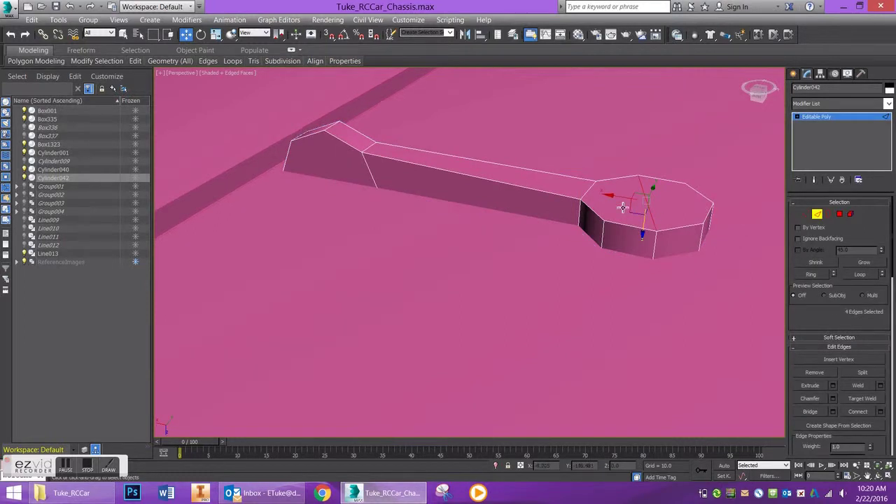
{"action": "key", "text": "ctrl+z"}
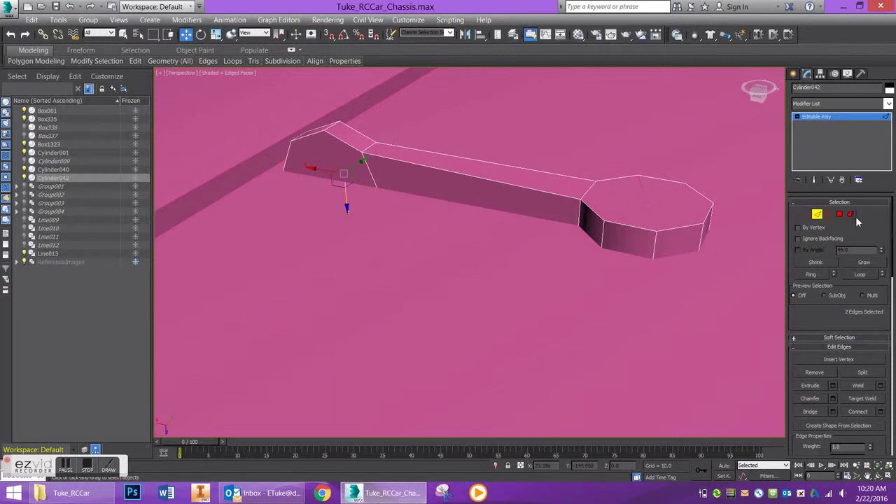
{"action": "left_click", "coordinate": [840, 214]}
{"action": "left_click", "coordinate": [644, 204]}
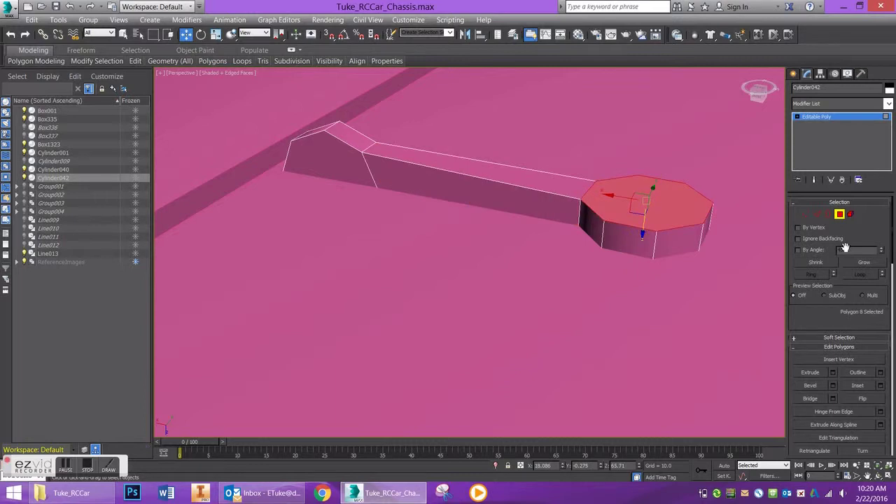
{"action": "scroll", "coordinate": [863, 280], "scroll_direction": "down", "scroll_amount": 2}
{"action": "left_click", "coordinate": [859, 329]}
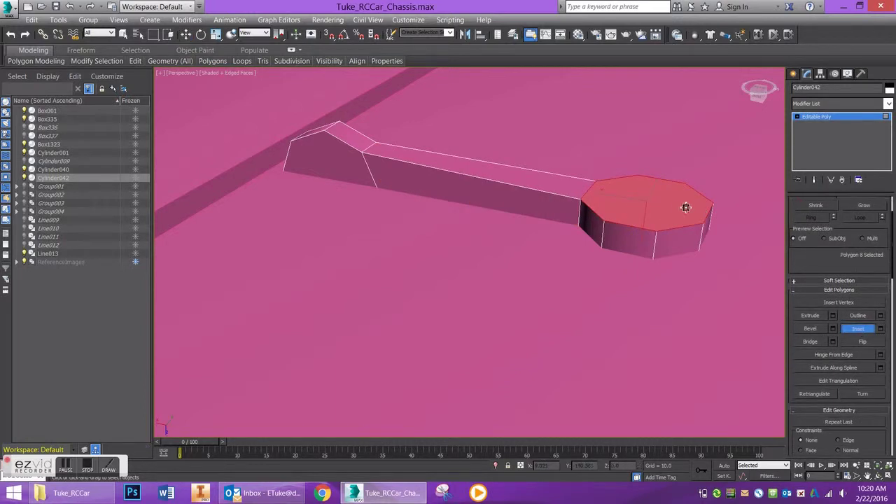
{"action": "left_click_drag", "start_coordinate": [685, 208], "coordinate": [695, 203]}
{"action": "key", "text": "ctrl+z"}
Inset the octagonal face by 0.225 and extrude it inward to about Z 66.08 to form a recess
{"action": "left_click", "coordinate": [879, 329]}
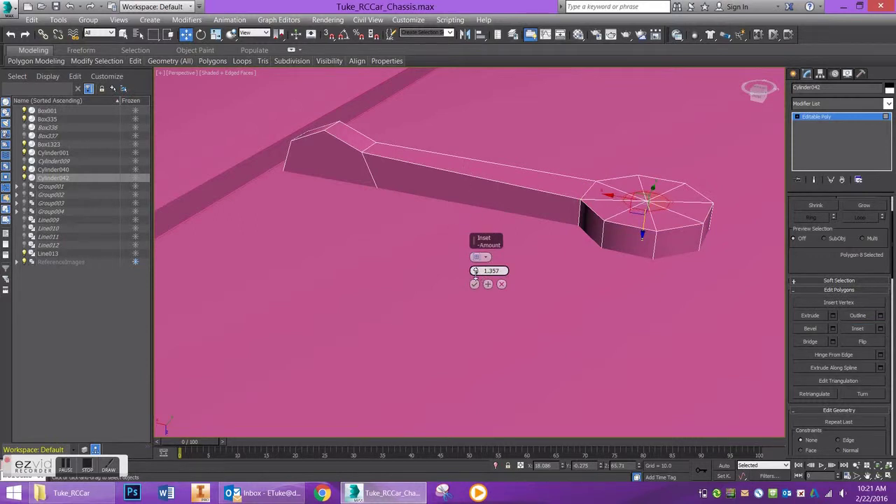
{"action": "left_click_drag", "start_coordinate": [475, 272], "coordinate": [476, 272]}
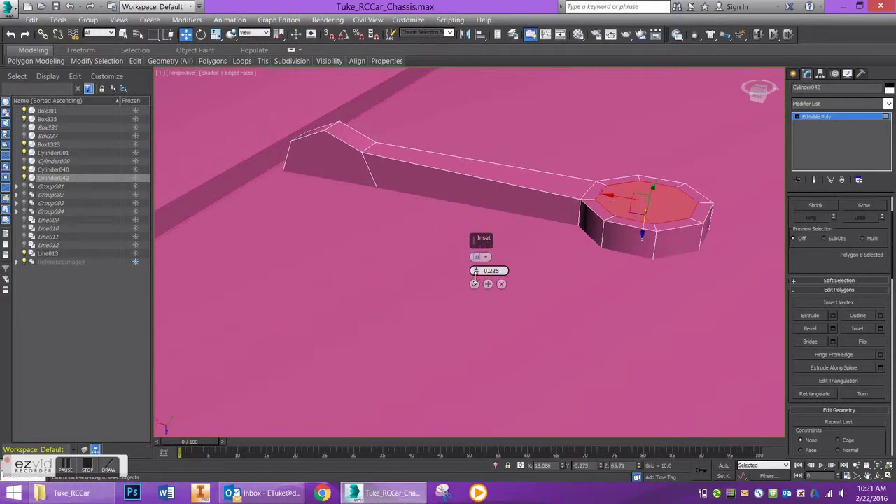
{"action": "left_click", "coordinate": [475, 284]}
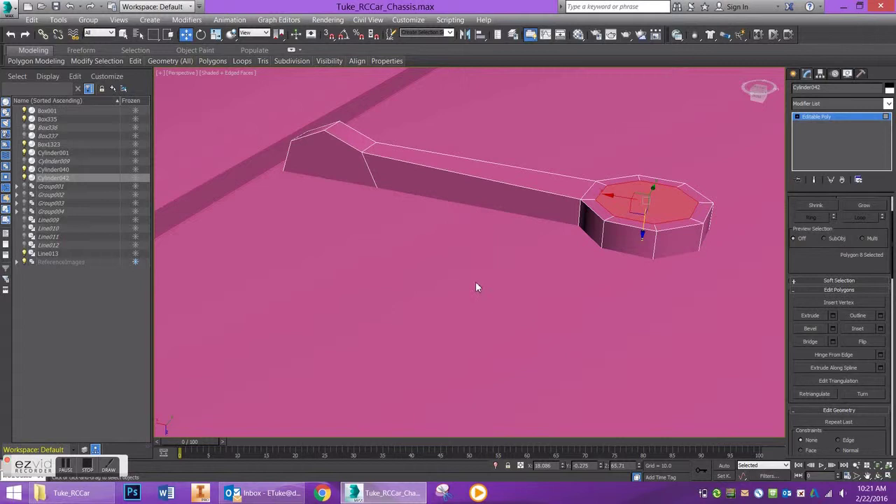
{"action": "left_click", "coordinate": [810, 320]}
{"action": "left_click_drag", "start_coordinate": [661, 209], "coordinate": [661, 211]}
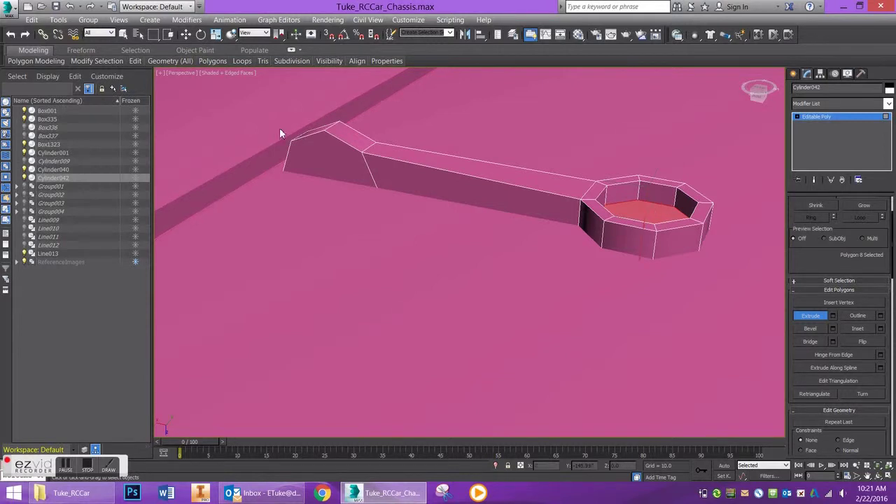
{"action": "left_click", "coordinate": [812, 317]}
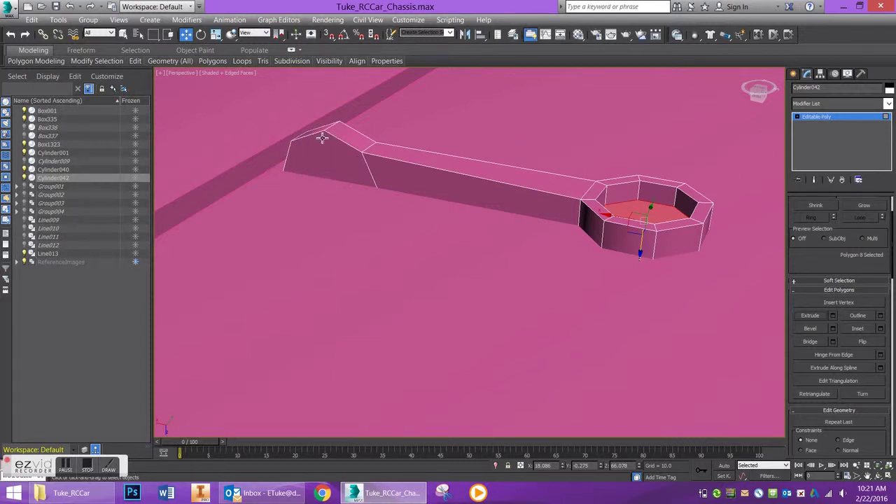
Show the part close up in a front wireframe view and start vertex editing on it
{"action": "left_click", "coordinate": [760, 100]}
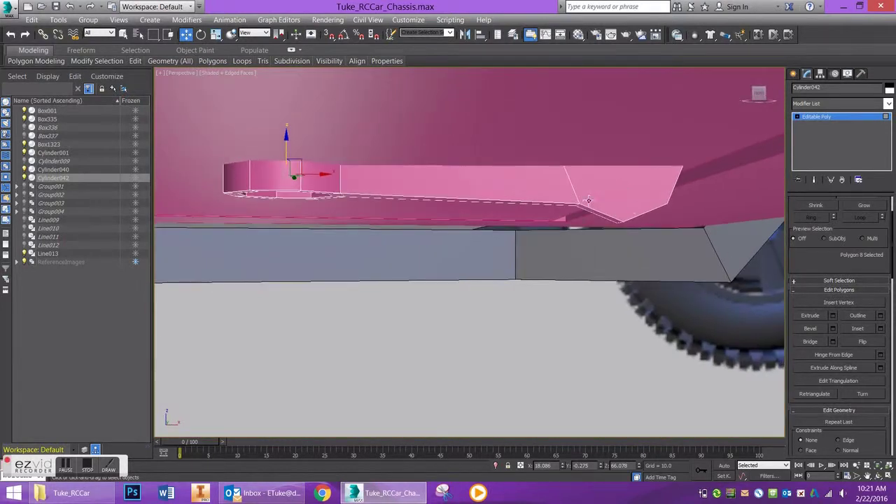
{"action": "key", "text": "f"}
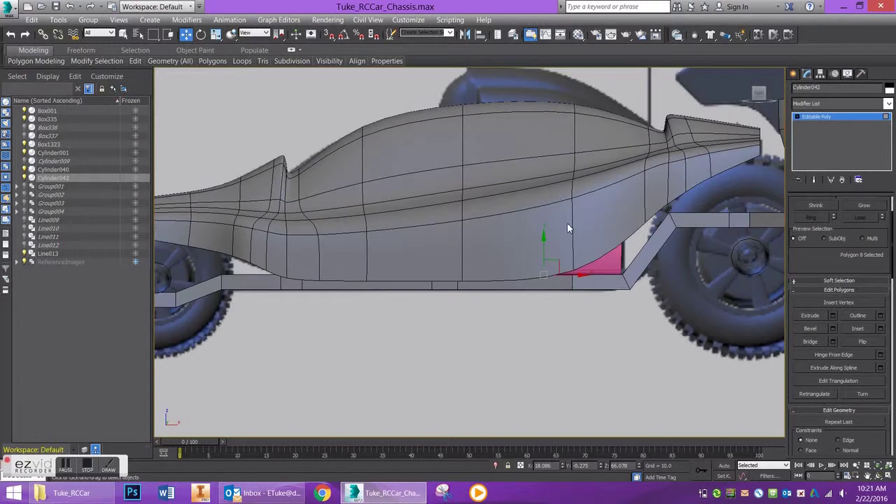
{"action": "scroll", "coordinate": [563, 189], "scroll_direction": "up", "scroll_amount": 8}
{"action": "key", "text": "F3"}
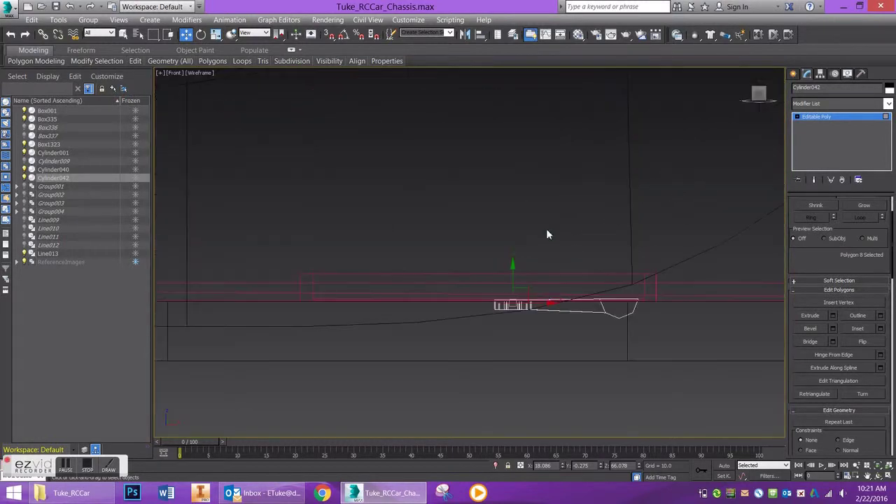
{"action": "scroll", "coordinate": [570, 257], "scroll_direction": "up", "scroll_amount": 4}
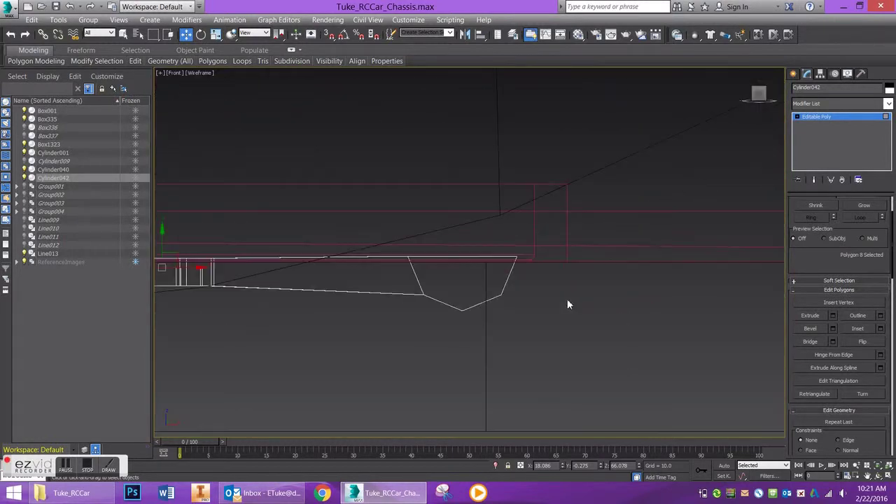
{"action": "left_click", "coordinate": [797, 117]}
{"action": "left_click", "coordinate": [815, 124]}
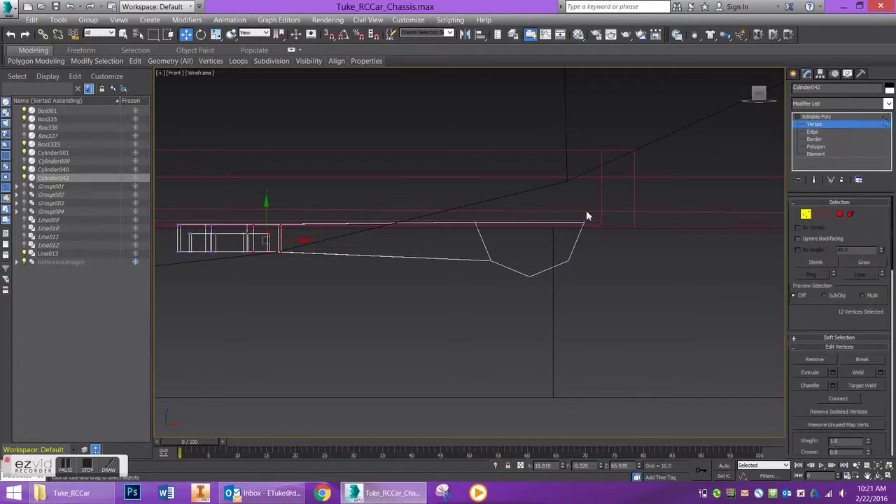
{"action": "right_click", "coordinate": [532, 255]}
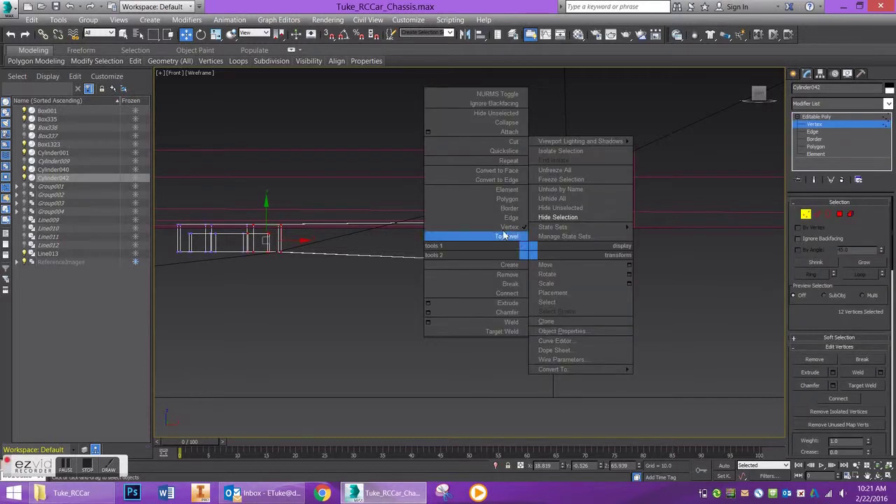
{"action": "left_click", "coordinate": [490, 141]}
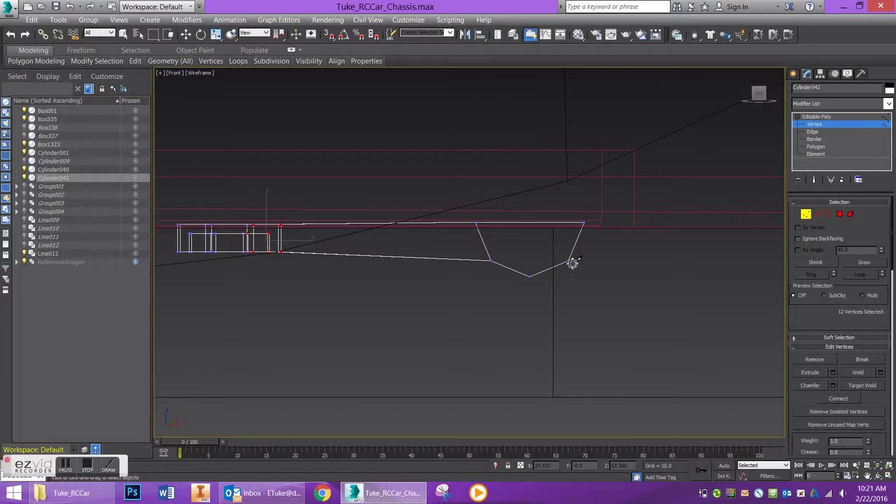
{"action": "left_click", "coordinate": [532, 279]}
{"action": "scroll", "coordinate": [532, 238], "scroll_direction": "up", "scroll_amount": 3}
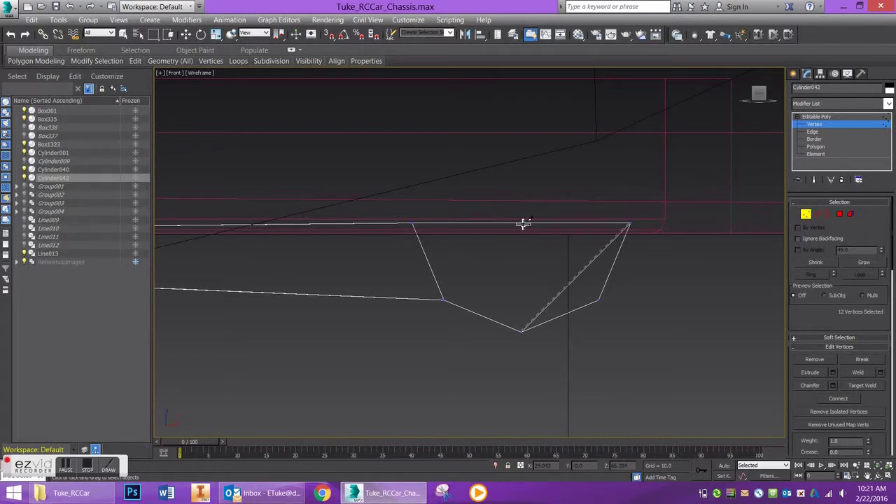
{"action": "right_click", "coordinate": [525, 225]}
{"action": "scroll", "coordinate": [581, 305], "scroll_direction": "down", "scroll_amount": 2}
{"action": "middle_click_drag", "start_coordinate": [579, 303], "coordinate": [514, 242]}
{"action": "scroll", "coordinate": [525, 261], "scroll_direction": "down", "scroll_amount": 4}
{"action": "scroll", "coordinate": [536, 273], "scroll_direction": "up", "scroll_amount": 4}
{"action": "scroll", "coordinate": [501, 272], "scroll_direction": "up", "scroll_amount": 1}
{"action": "middle_click_drag", "start_coordinate": [502, 273], "coordinate": [647, 365]}
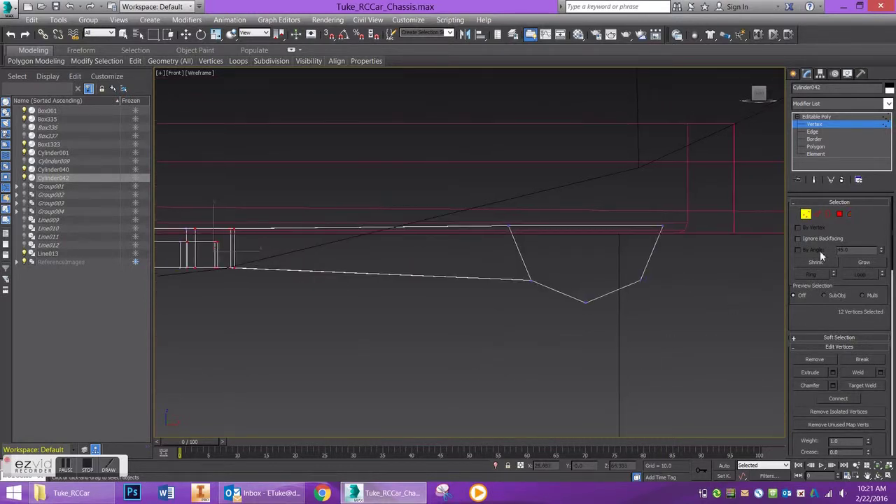
Restart vertex editing on the part and clear the vertex selection
{"action": "left_click", "coordinate": [807, 214]}
{"action": "key", "text": "e"}
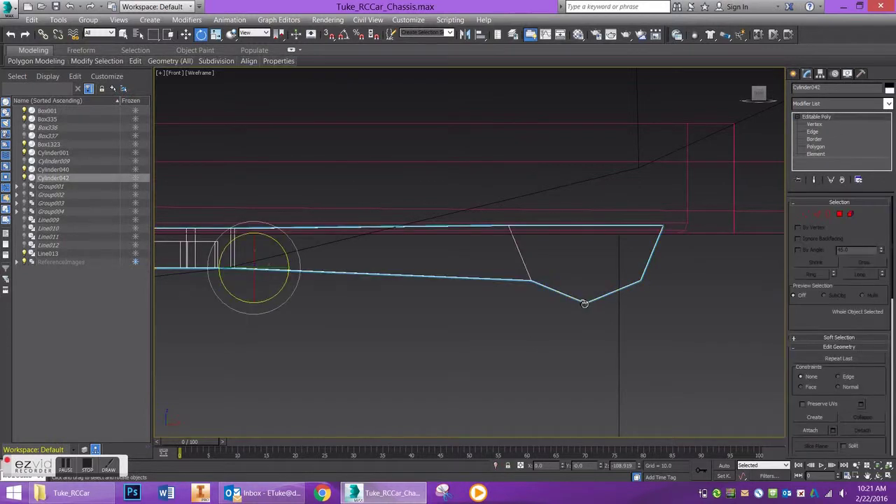
{"action": "left_click", "coordinate": [806, 217]}
{"action": "left_click", "coordinate": [542, 308]}
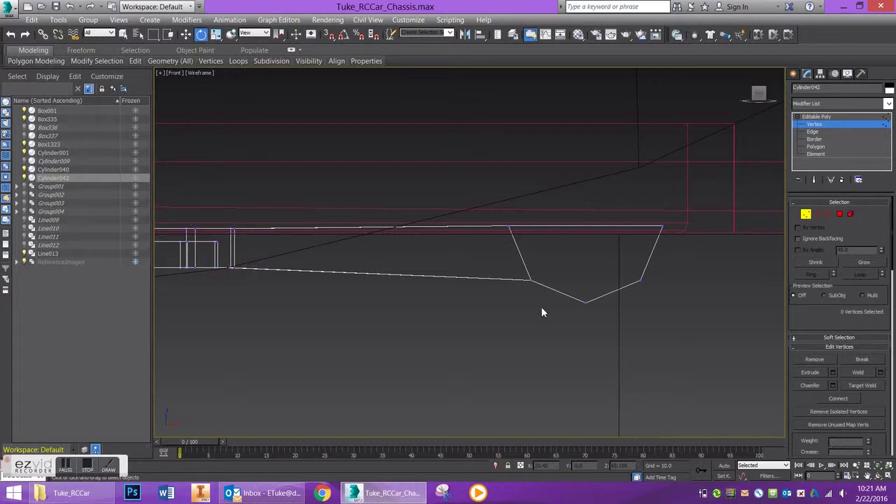
{"action": "right_click", "coordinate": [617, 283]}
{"action": "left_click", "coordinate": [584, 175]}
{"action": "scroll", "coordinate": [686, 346], "scroll_direction": "up", "scroll_amount": 3}
{"action": "scroll", "coordinate": [686, 346], "scroll_direction": "down", "scroll_amount": 8}
{"action": "middle_click_drag", "start_coordinate": [700, 364], "coordinate": [617, 322]}
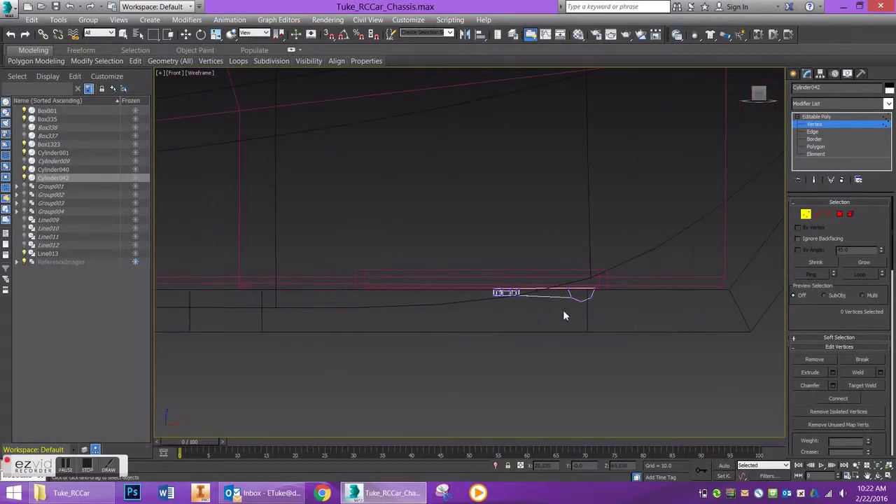
{"action": "scroll", "coordinate": [564, 315], "scroll_direction": "up", "scroll_amount": 5}
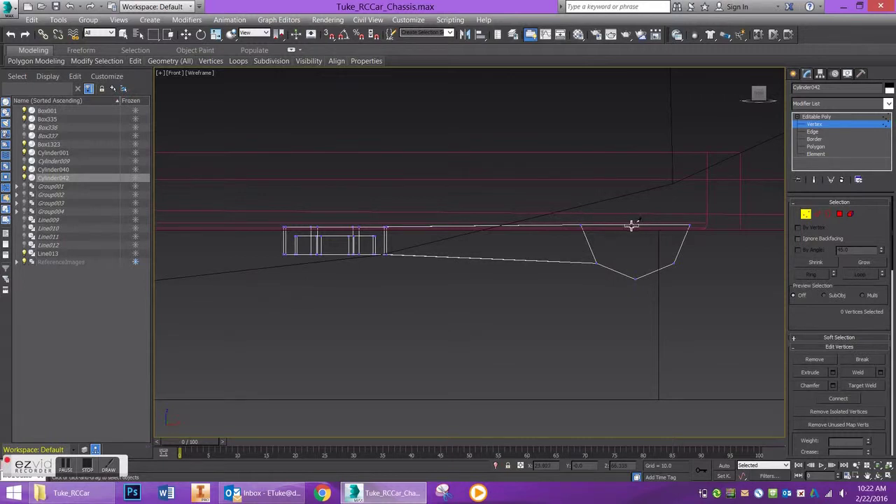
{"action": "left_click", "coordinate": [637, 280]}
{"action": "right_click", "coordinate": [637, 281]}
{"action": "left_click", "coordinate": [689, 226]}
{"action": "right_click", "coordinate": [691, 310]}
Try to cut both side faces of the half cylinder between the upper edges and the lowest corners in an angled wireframe view
{"action": "middle_click_drag", "start_coordinate": [698, 291], "coordinate": [570, 262], "text": "alt"}
{"action": "scroll", "coordinate": [430, 209], "scroll_direction": "down", "scroll_amount": 4}
{"action": "scroll", "coordinate": [430, 208], "scroll_direction": "up", "scroll_amount": 2}
{"action": "scroll", "coordinate": [570, 262], "scroll_direction": "up", "scroll_amount": 6}
{"action": "scroll", "coordinate": [436, 221], "scroll_direction": "up", "scroll_amount": 5}
{"action": "middle_click_drag", "start_coordinate": [557, 175], "coordinate": [338, 250]}
{"action": "scroll", "coordinate": [343, 248], "scroll_direction": "up", "scroll_amount": 5}
{"action": "middle_click_drag", "start_coordinate": [693, 171], "coordinate": [607, 233]}
{"action": "left_click", "coordinate": [634, 183]}
{"action": "left_click", "coordinate": [638, 285]}
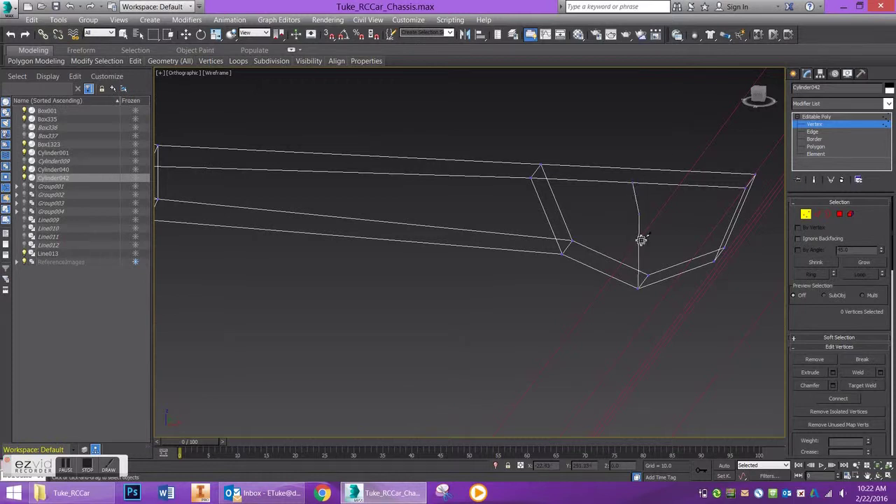
{"action": "left_click", "coordinate": [650, 276]}
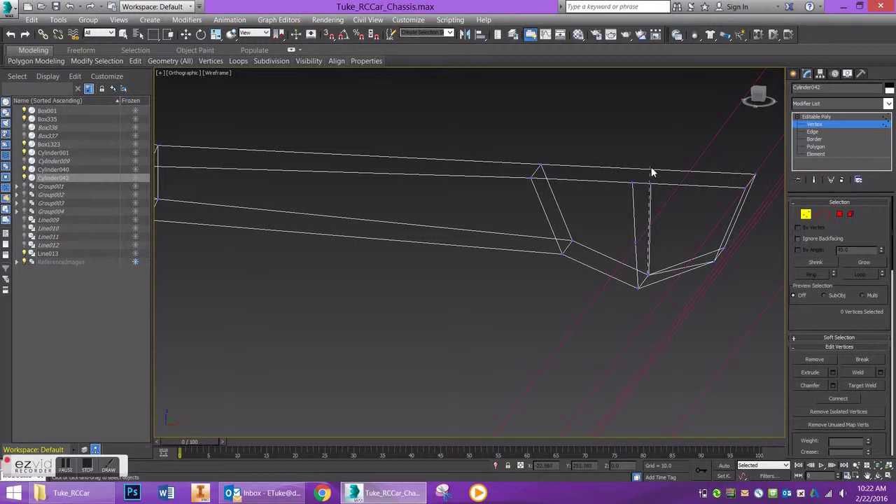
Cut the half cylinder's near side face from its lowest corner up to the upper edge
{"action": "middle_click_drag", "start_coordinate": [672, 195], "coordinate": [687, 233], "text": "alt"}
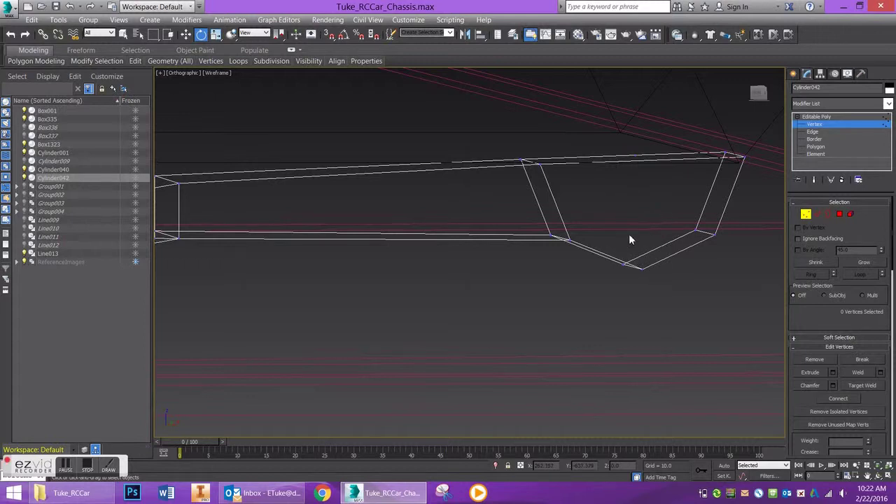
{"action": "middle_click_drag", "start_coordinate": [631, 240], "coordinate": [653, 279], "text": "alt"}
{"action": "scroll", "coordinate": [851, 384], "scroll_direction": "down", "scroll_amount": 5}
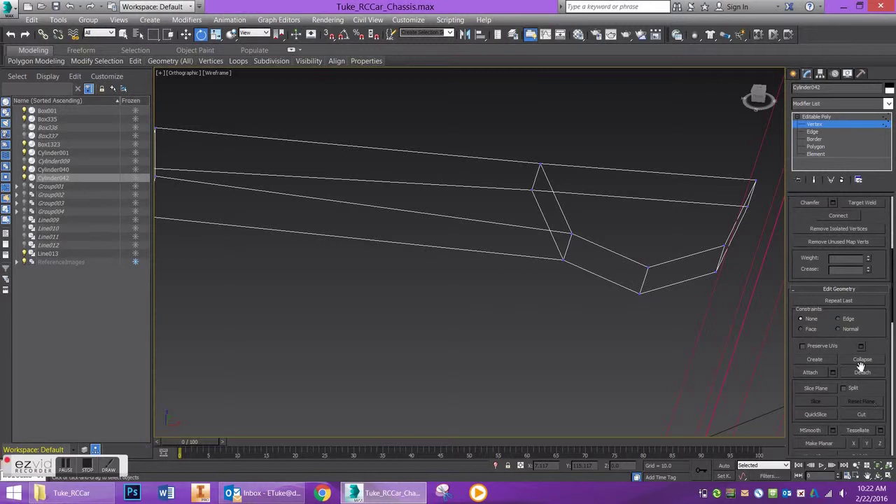
{"action": "left_click", "coordinate": [862, 414]}
{"action": "left_click", "coordinate": [642, 294]}
{"action": "left_click", "coordinate": [633, 198]}
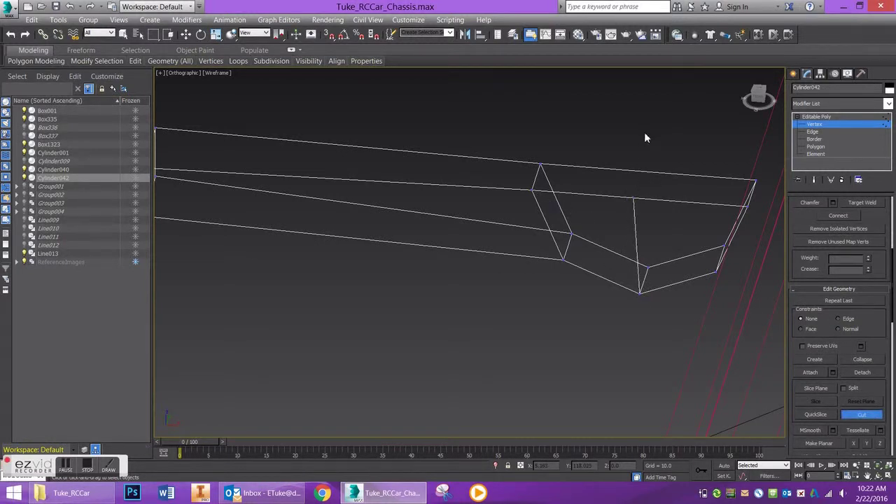
Cut the half cylinder's other side face from its lowest corner up to the upper edge
{"action": "left_click", "coordinate": [648, 268]}
{"action": "key", "text": "e"}
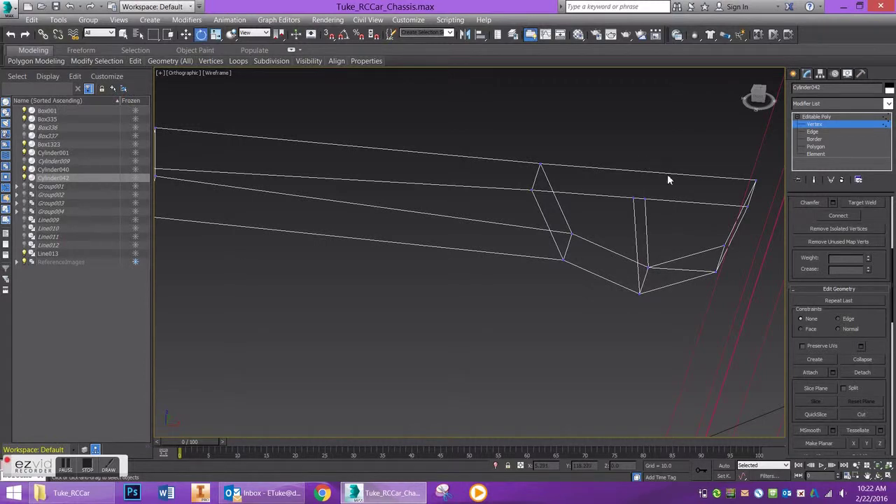
{"action": "middle_click_drag", "start_coordinate": [673, 184], "coordinate": [516, 201], "text": "alt"}
{"action": "middle_click_drag", "start_coordinate": [334, 244], "coordinate": [678, 230]}
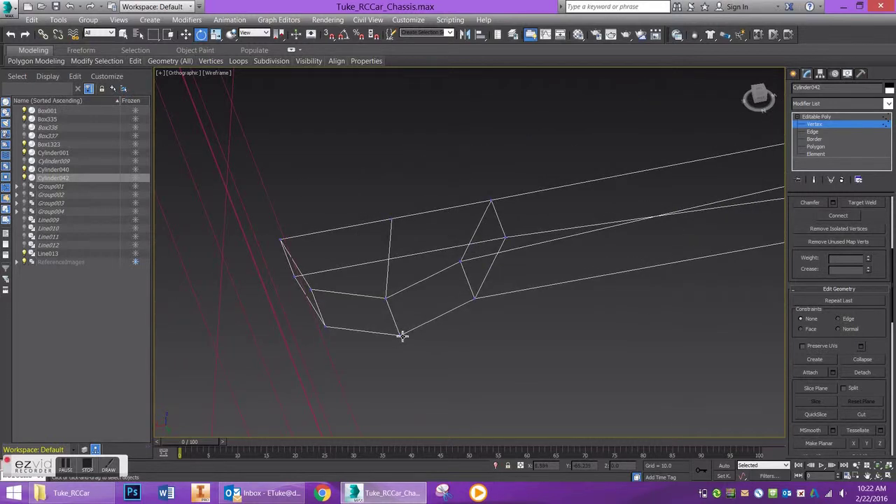
{"action": "left_click", "coordinate": [862, 417]}
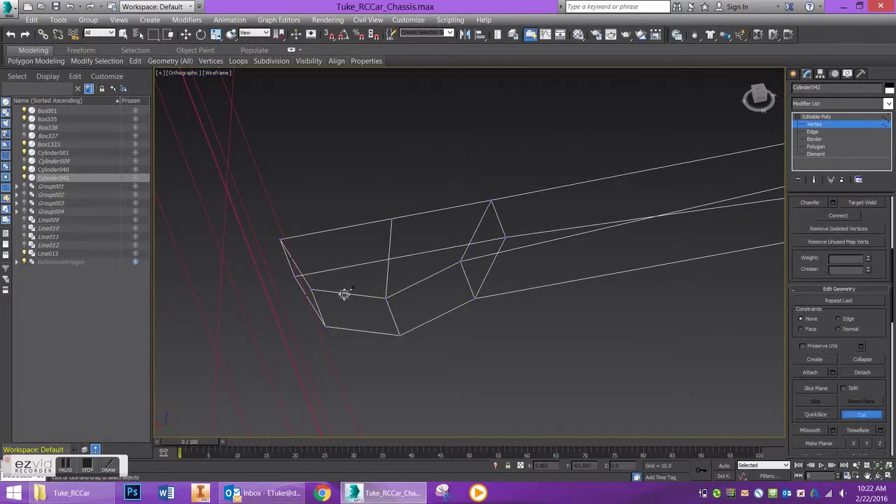
{"action": "left_click", "coordinate": [403, 337]}
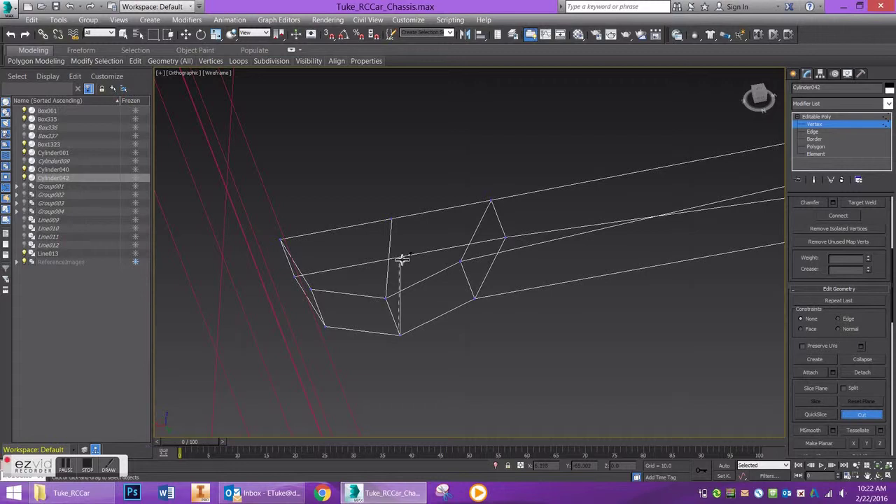
{"action": "middle_click_drag", "start_coordinate": [425, 255], "coordinate": [401, 226], "text": "alt"}
{"action": "middle_click_drag", "start_coordinate": [495, 265], "coordinate": [600, 278], "text": "alt"}
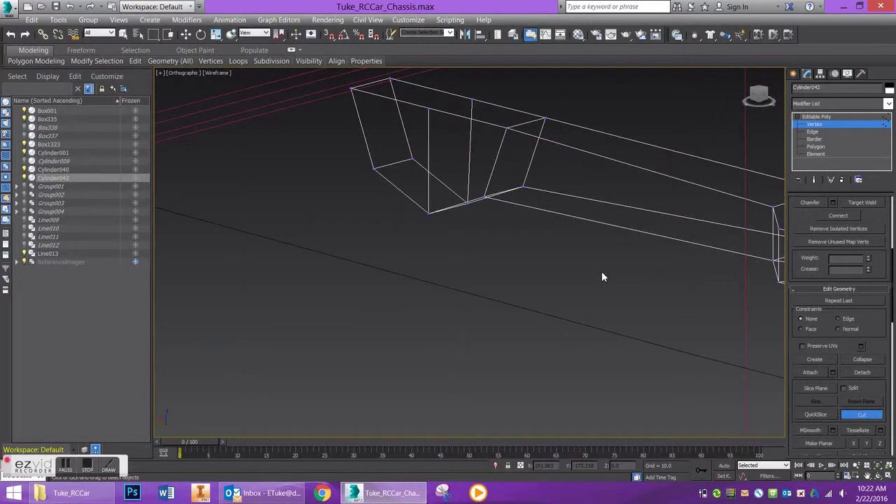
Switch the viewport to shaded display and isolate the bridged part, viewing its recessed side
{"action": "key", "text": "F3"}
{"action": "key", "text": "F3"}
{"action": "key", "text": "F3"}
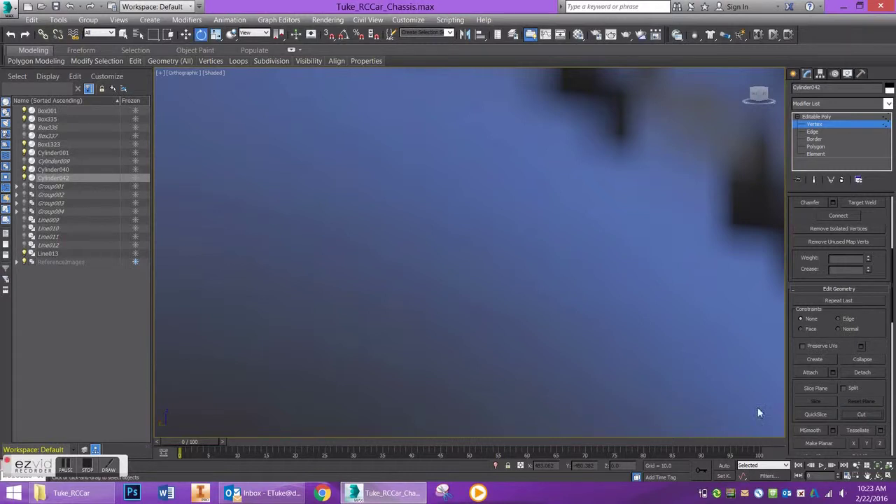
{"action": "left_click", "coordinate": [496, 465]}
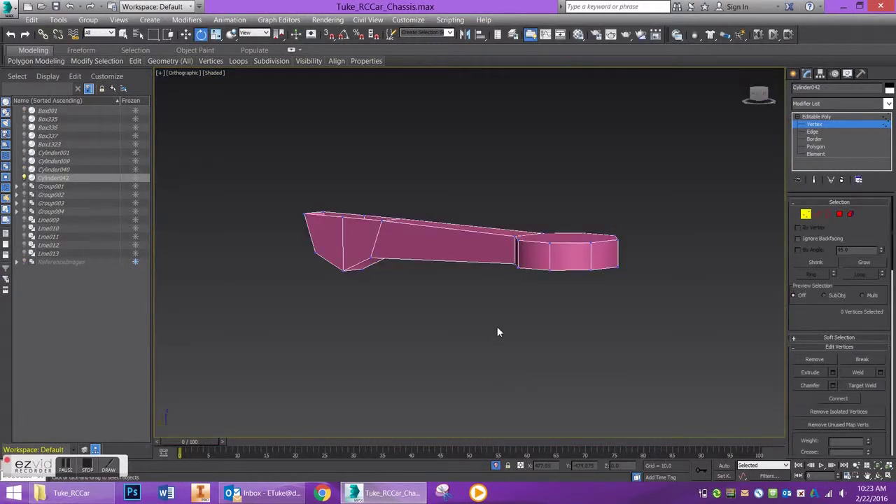
{"action": "middle_click_drag", "start_coordinate": [498, 327], "coordinate": [631, 160], "text": "alt"}
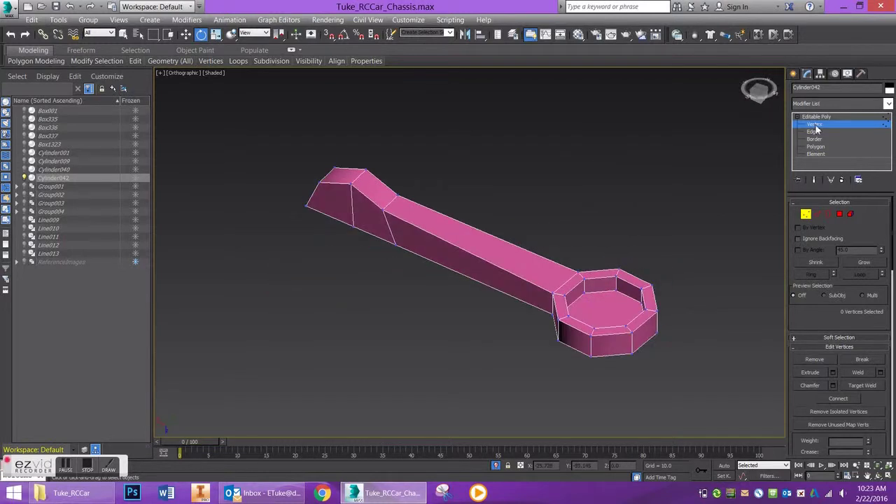
Leave vertex editing and apply a TurboSmooth modifier to the whole part
{"action": "left_click", "coordinate": [820, 103]}
{"action": "left_click", "coordinate": [819, 100]}
{"action": "left_click", "coordinate": [821, 117]}
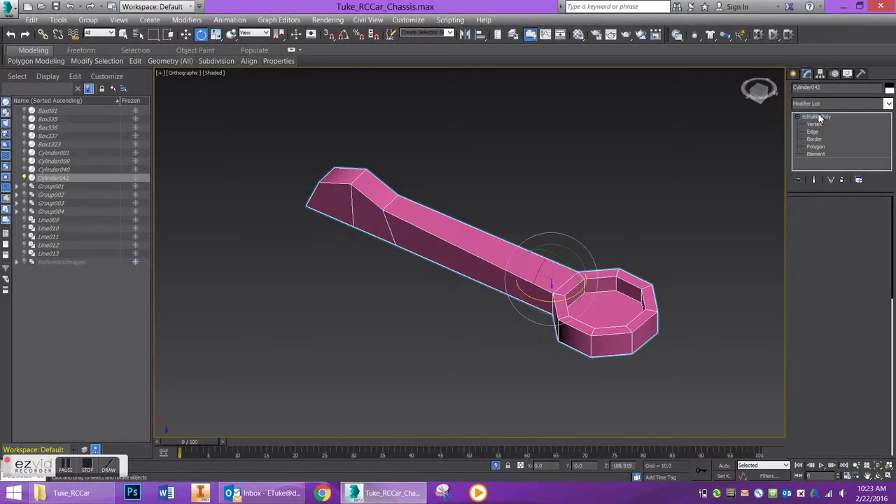
{"action": "left_click", "coordinate": [818, 101]}
{"action": "type", "text": "tu"}
{"action": "key", "text": "Return"}
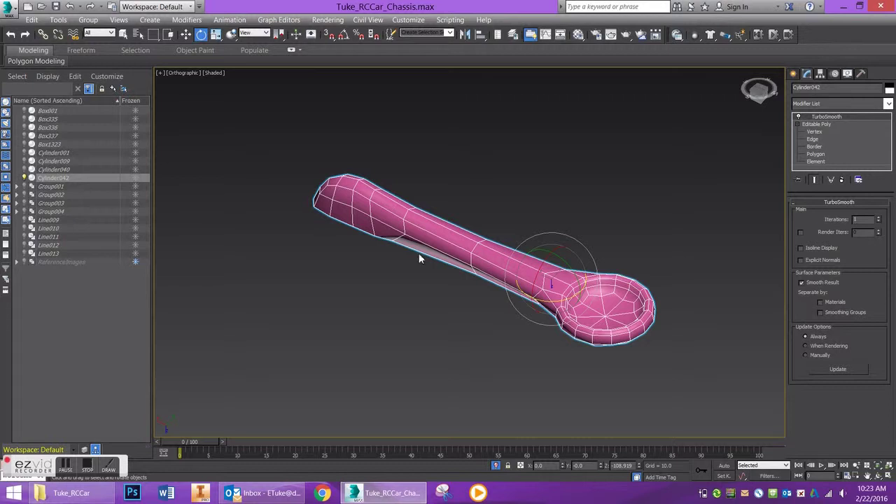
Delete the flat cap polygons on the side opposite the recess, over the cylinder and the connecting bar
{"action": "middle_click_drag", "start_coordinate": [458, 260], "coordinate": [396, 411], "text": "alt"}
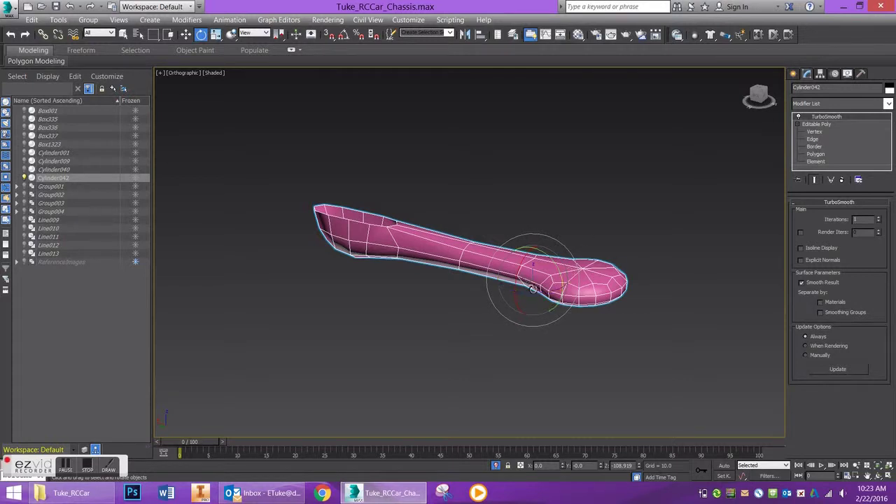
{"action": "left_click", "coordinate": [815, 154]}
{"action": "left_click", "coordinate": [579, 271]}
{"action": "key", "text": "Delete"}
{"action": "left_click", "coordinate": [483, 252]}
{"action": "key", "text": "Delete"}
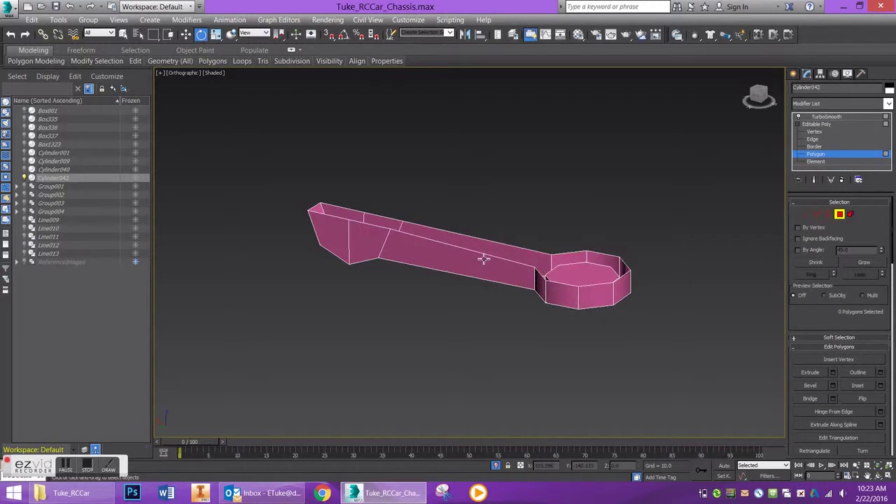
Return to the TurboSmooth level and turn on Isoline Display
{"action": "left_click", "coordinate": [827, 117]}
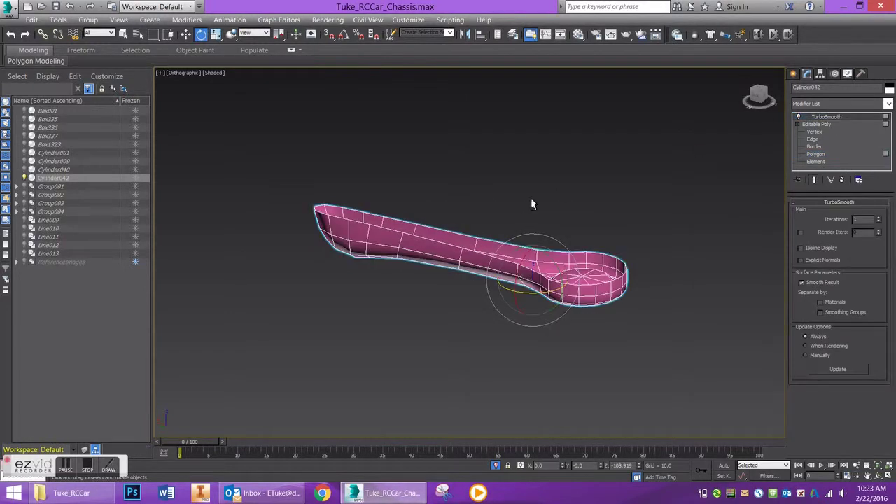
{"action": "middle_click_drag", "start_coordinate": [531, 203], "coordinate": [565, 166], "text": "alt"}
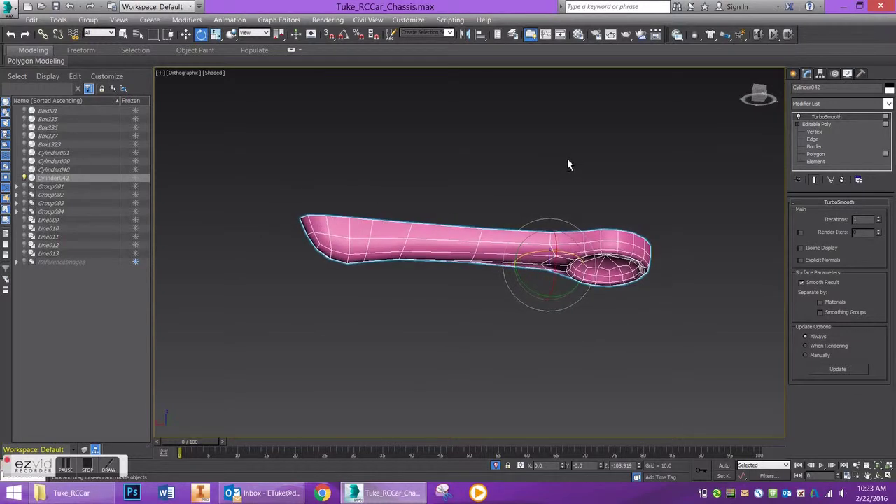
{"action": "left_click", "coordinate": [802, 248]}
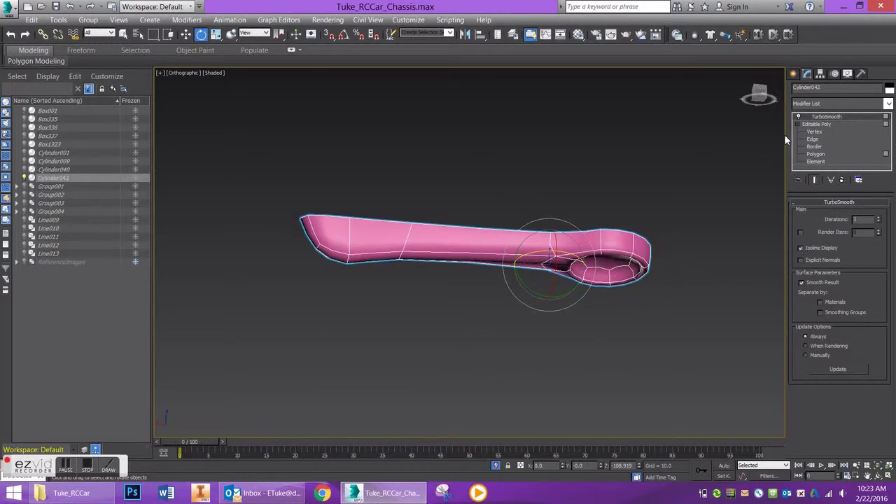
At the polygon level with the smoothed end result shown, add a SwiftLoop edge loop near the side walls' open upper edge
{"action": "middle_click_drag", "start_coordinate": [558, 302], "coordinate": [863, 145], "text": "alt"}
{"action": "left_click", "coordinate": [812, 124]}
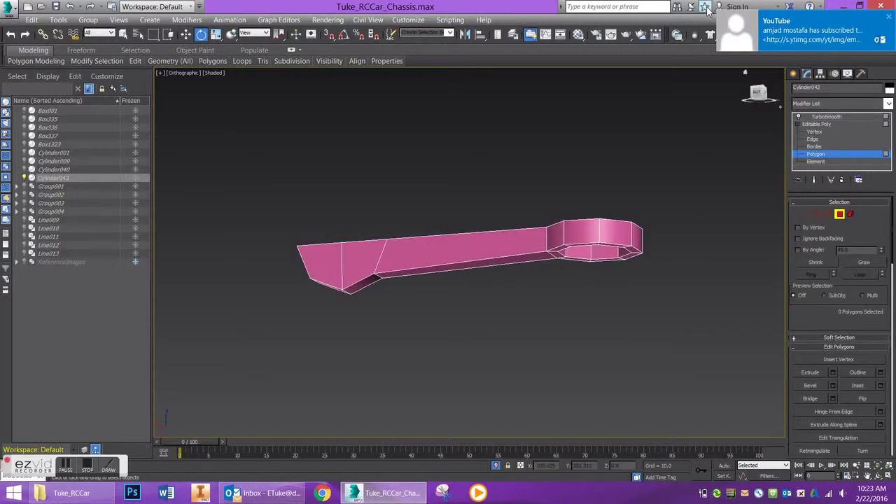
{"action": "left_click", "coordinate": [810, 179]}
{"action": "left_click", "coordinate": [96, 61]}
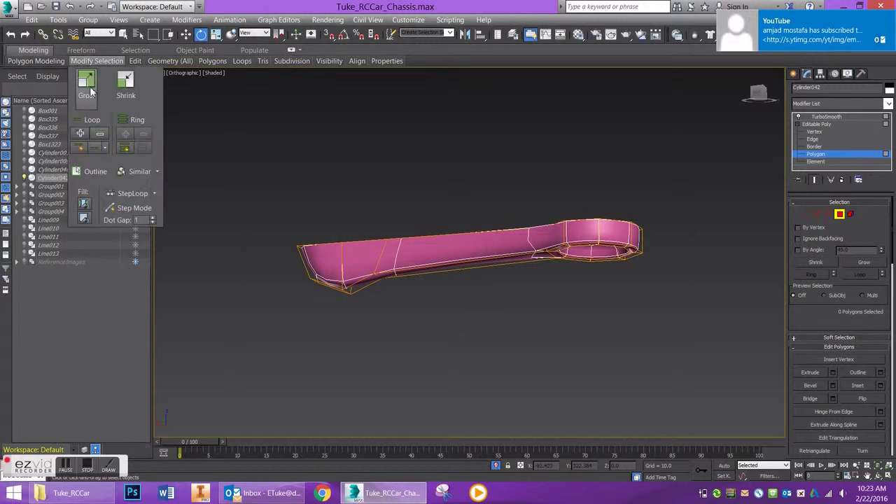
{"action": "mouse_move", "coordinate": [139, 63]}
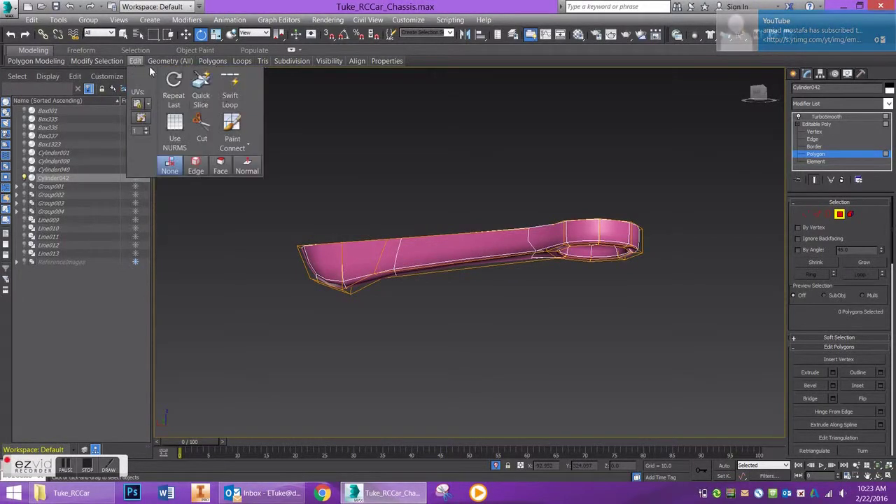
{"action": "left_click", "coordinate": [235, 96]}
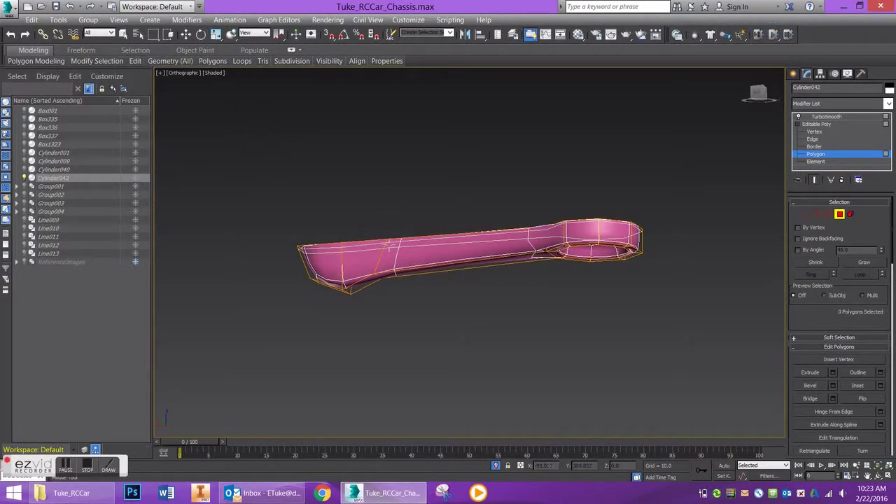
{"action": "left_click", "coordinate": [397, 246]}
Add further SwiftLoop edge loops around the recessed cylinder's rim and inside its recess, and exit polygon editing
{"action": "middle_click_drag", "start_coordinate": [589, 250], "coordinate": [592, 168], "text": "alt"}
{"action": "scroll", "coordinate": [592, 167], "scroll_direction": "up", "scroll_amount": 5}
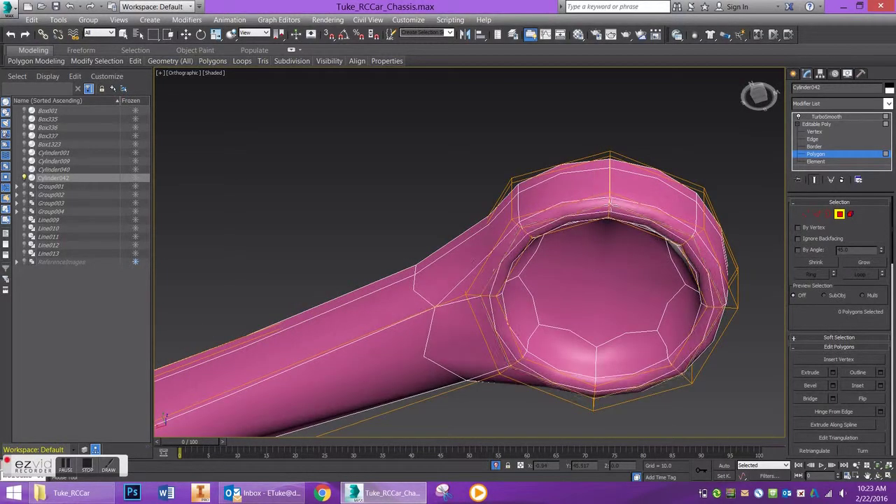
{"action": "left_click", "coordinate": [610, 234]}
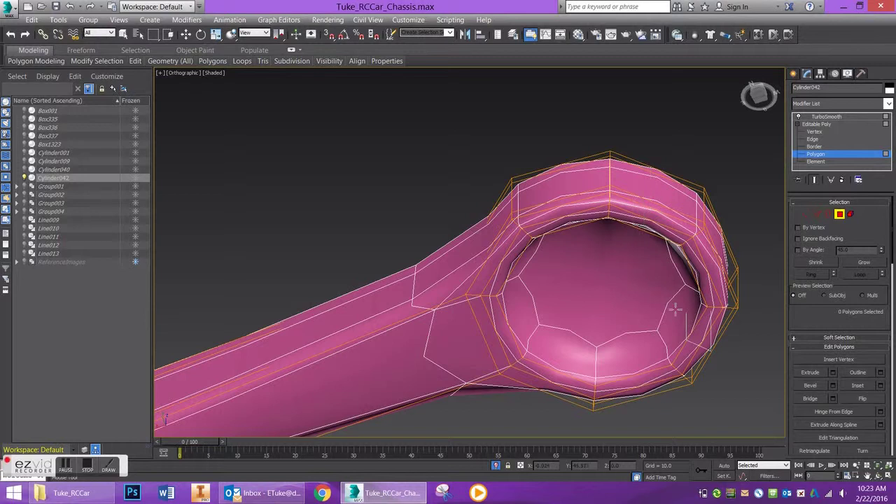
{"action": "left_click", "coordinate": [656, 359]}
{"action": "middle_click_drag", "start_coordinate": [476, 369], "coordinate": [543, 387]}
{"action": "scroll", "coordinate": [552, 334], "scroll_direction": "down", "scroll_amount": 5}
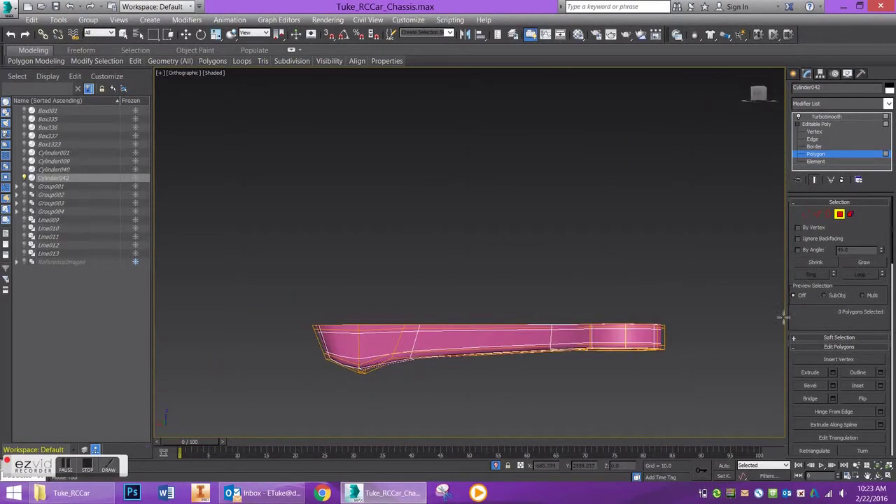
{"action": "left_click", "coordinate": [839, 214]}
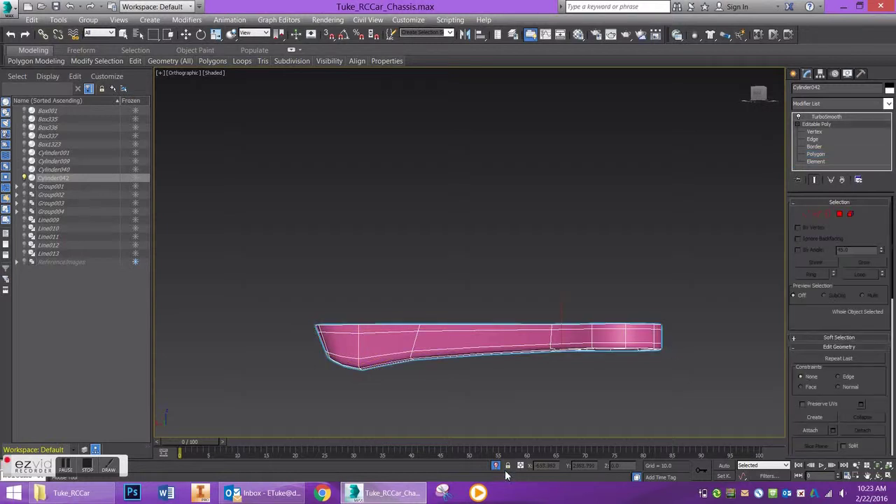
End the part's isolation and show it among the rest of the model in a perspective view
{"action": "left_click", "coordinate": [495, 467]}
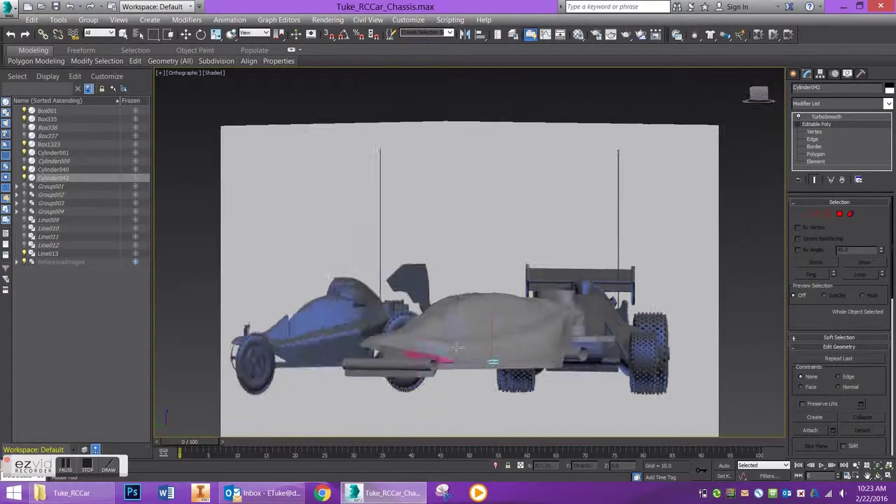
{"action": "middle_click_drag", "start_coordinate": [457, 348], "coordinate": [491, 315], "text": "alt"}
{"action": "scroll", "coordinate": [499, 358], "scroll_direction": "up", "scroll_amount": 8}
{"action": "middle_click_drag", "start_coordinate": [499, 358], "coordinate": [470, 292]}
{"action": "scroll", "coordinate": [504, 298], "scroll_direction": "up", "scroll_amount": 3}
{"action": "key", "text": "p"}
{"action": "scroll", "coordinate": [471, 290], "scroll_direction": "down", "scroll_amount": 7}
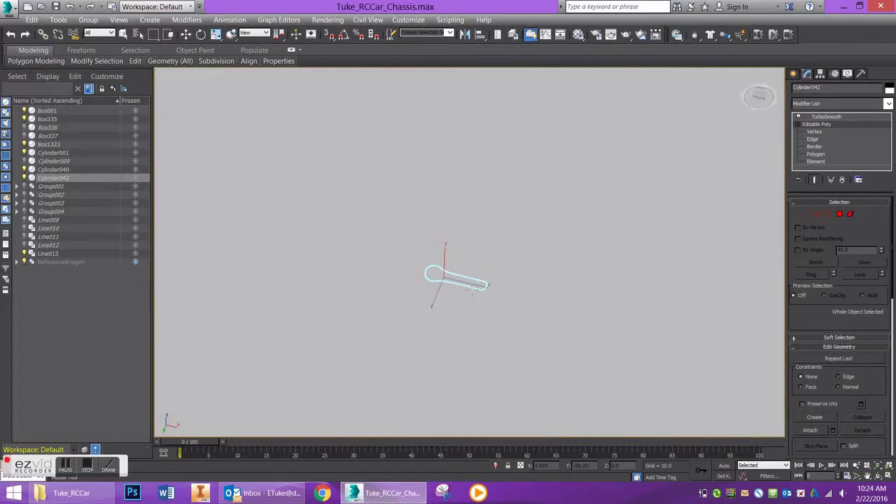
Move the smoothed part along X to about 24.3 so its bar crosses the edge of the box's recessed panel
{"action": "key", "text": "alt+q"}
{"action": "key", "text": "w"}
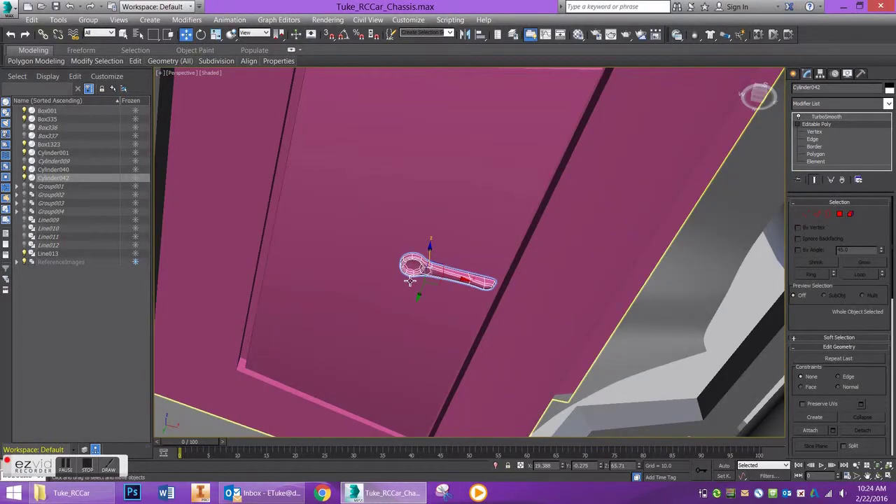
{"action": "left_click_drag", "start_coordinate": [461, 281], "coordinate": [521, 288]}
Examine the part's placement against the recessed panel on the box's underside from afar and close up
{"action": "scroll", "coordinate": [524, 285], "scroll_direction": "down", "scroll_amount": 6}
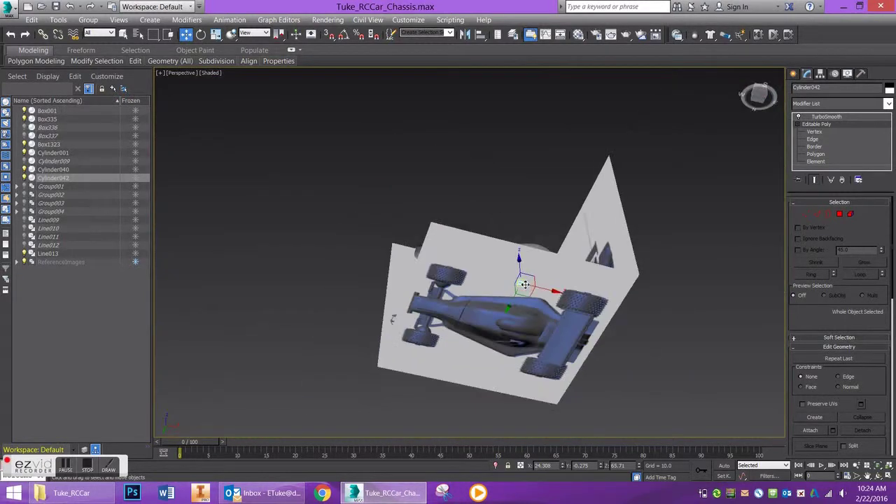
{"action": "mouse_move", "coordinate": [527, 278]}
{"action": "middle_mouse_down", "text": "alt"}
{"action": "mouse_move", "coordinate": [530, 253]}
{"action": "mouse_move", "coordinate": [531, 271]}
{"action": "middle_mouse_up", "text": "alt"}
{"action": "scroll", "coordinate": [532, 271], "scroll_direction": "up", "scroll_amount": 10}
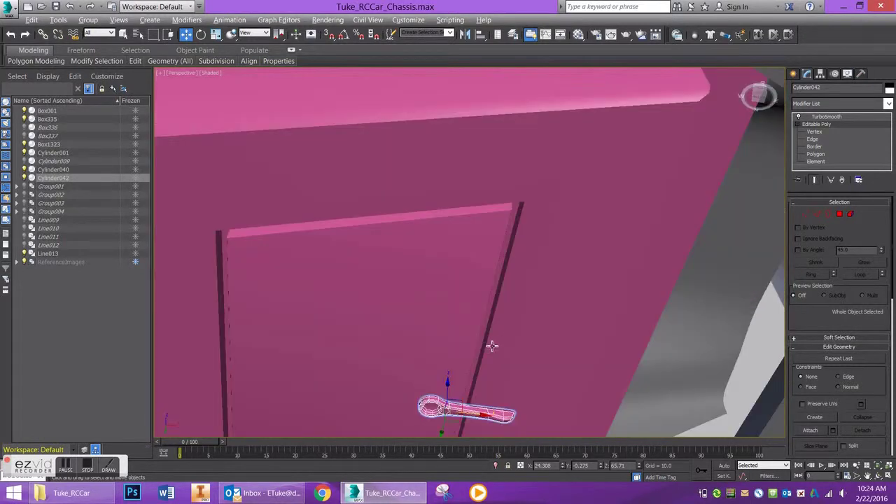
{"action": "middle_click_drag", "start_coordinate": [414, 415], "coordinate": [452, 244]}
{"action": "scroll", "coordinate": [452, 244], "scroll_direction": "up", "scroll_amount": 5}
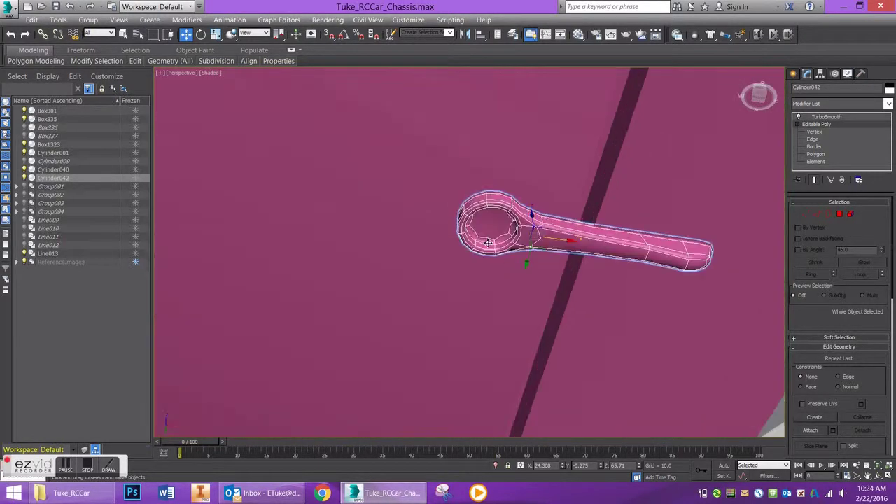
{"action": "scroll", "coordinate": [470, 181], "scroll_direction": "down", "scroll_amount": 3}
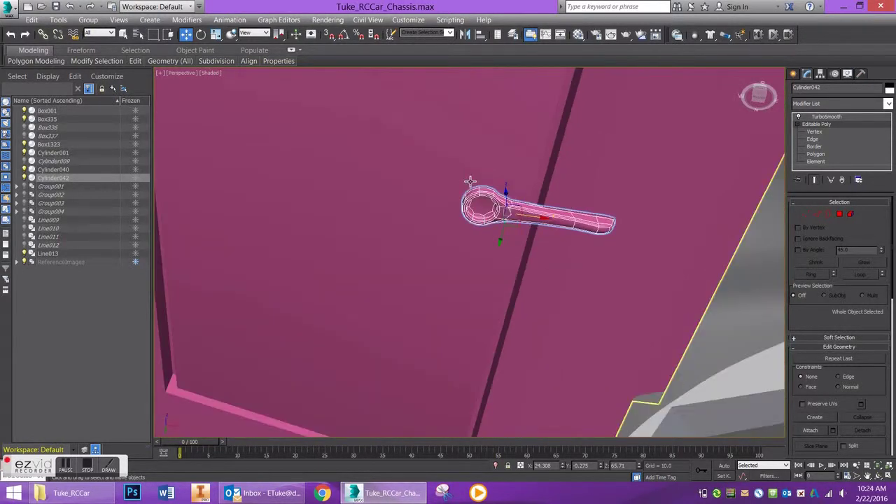
{"action": "middle_click_drag", "start_coordinate": [470, 182], "coordinate": [471, 192]}
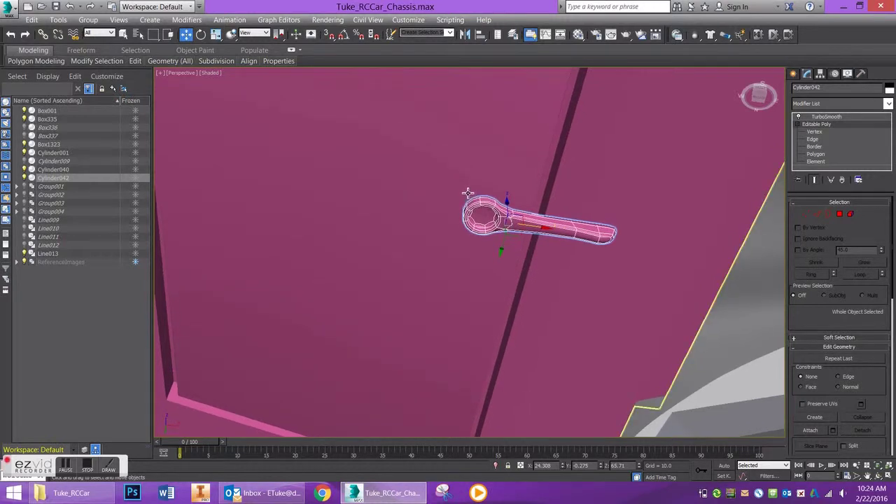